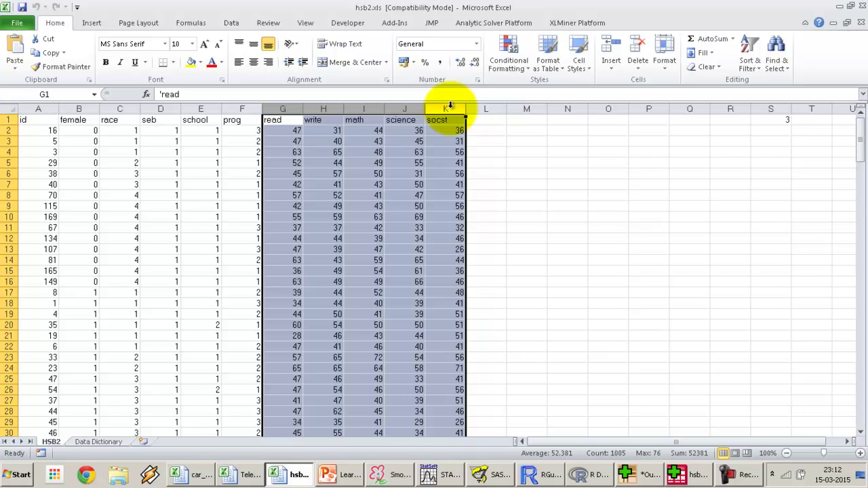
# Review the Exercises slide in PowerPoint and the description of the race variable on the Data Dictionary sheet in Excel.
pyautogui.click(107, 440)
pyautogui.hotkey('alt', 'Tab')
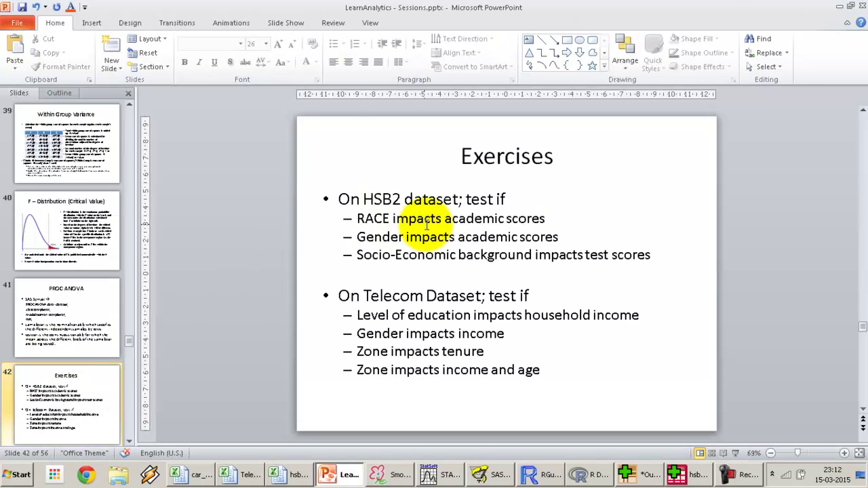
pyautogui.hotkey('alt', 'Tab')
pyautogui.click(34, 169)
pyautogui.click(111, 166)
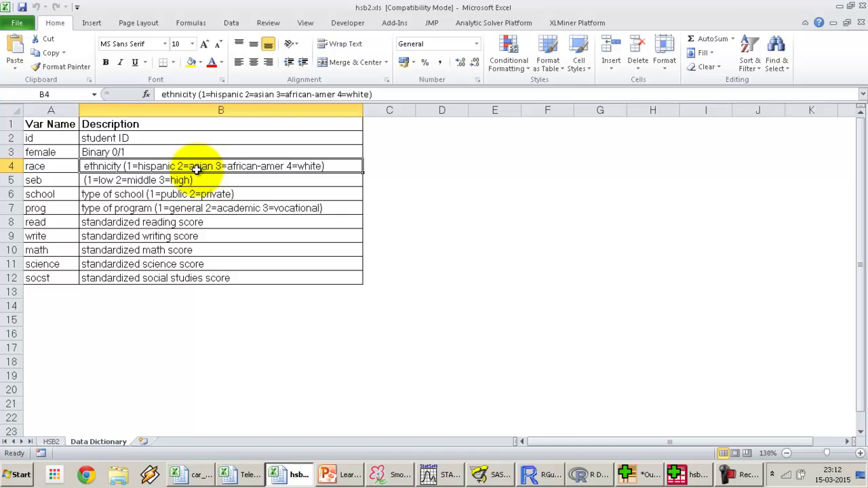
# Turn on filtering for the header row of the HSB2 sheet.
pyautogui.click(50, 443)
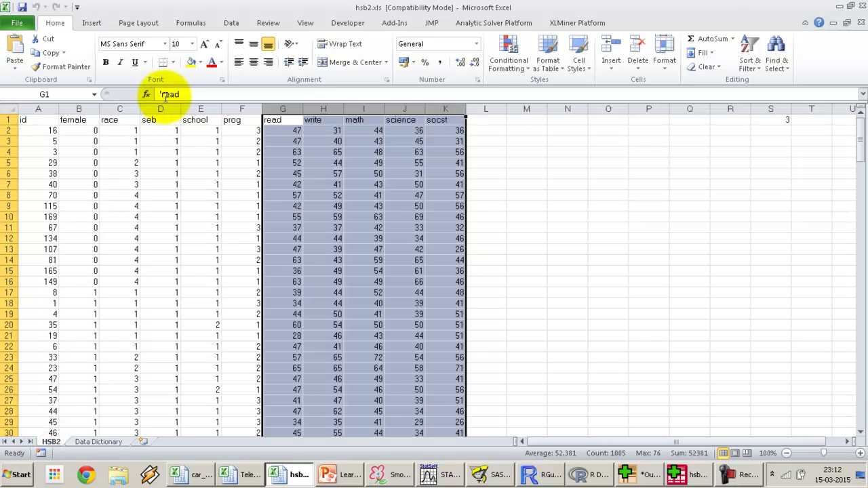
pyautogui.click(122, 121)
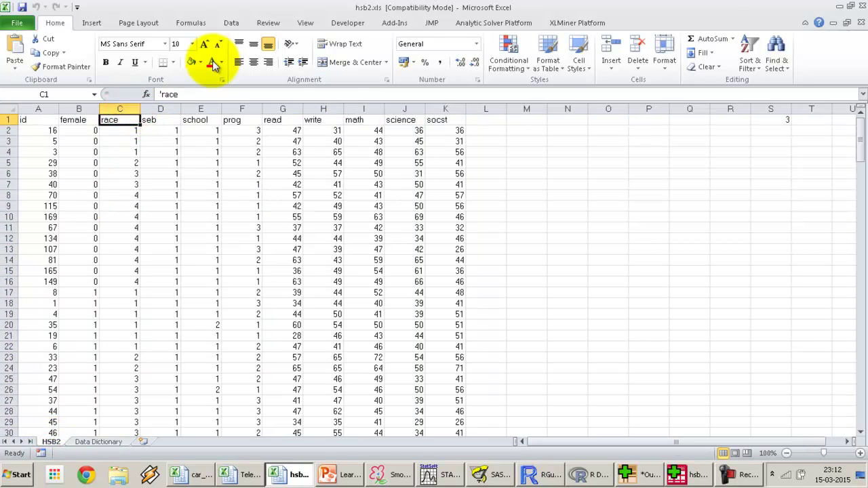
pyautogui.click(231, 23)
pyautogui.click(329, 51)
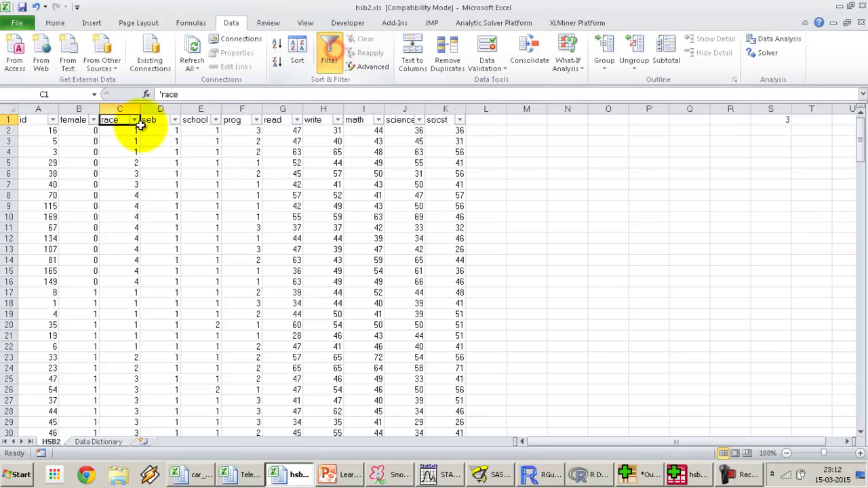
# Check the race column's distinct values in its filter list, then highlight the score columns starting at read.
pyautogui.click(134, 120)
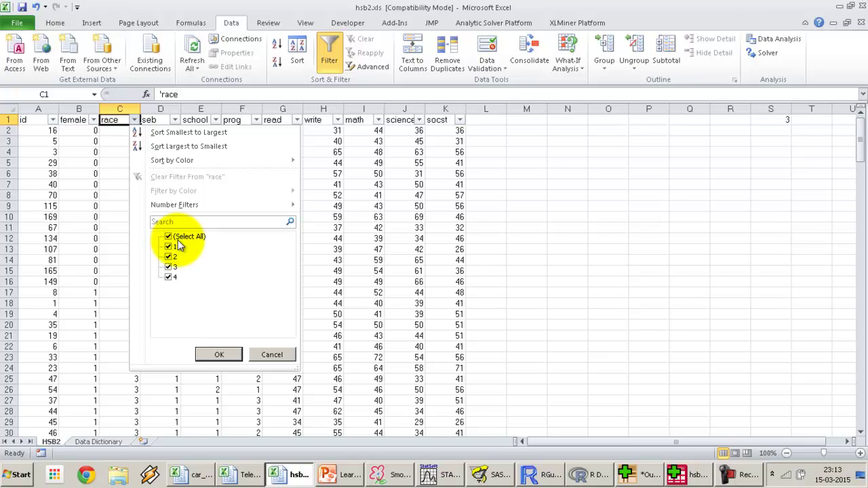
pyautogui.click(271, 355)
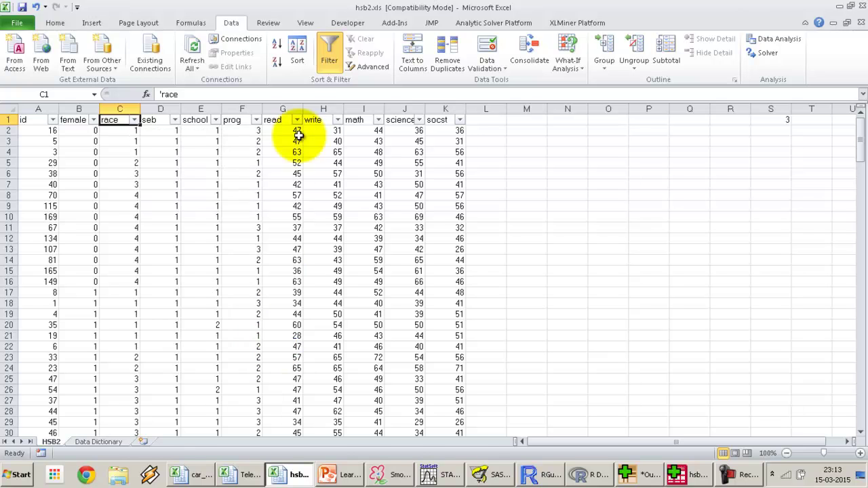
pyautogui.moveTo(278, 102); pyautogui.dragTo(468, 95)
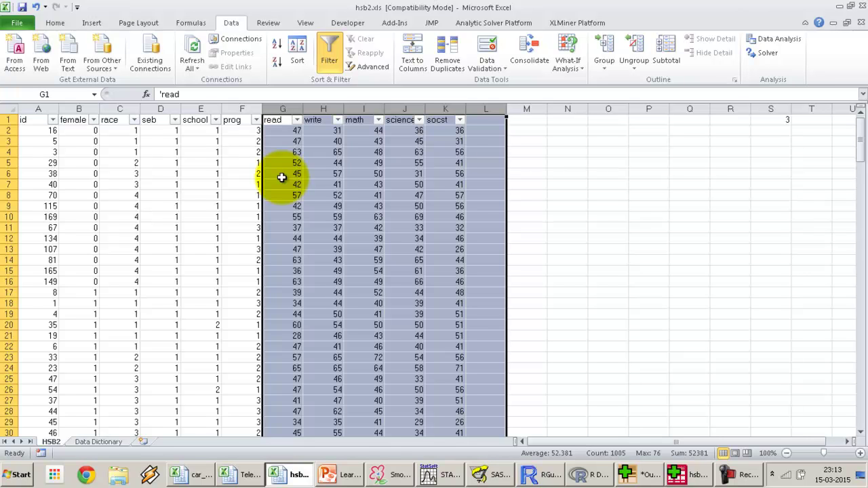
# In SmoothDraw, handwrite "μ1 = μ2 = μ3 = μ4 or race has no impact" below the F-distribution sketch and circle it.
pyautogui.click(397, 474)
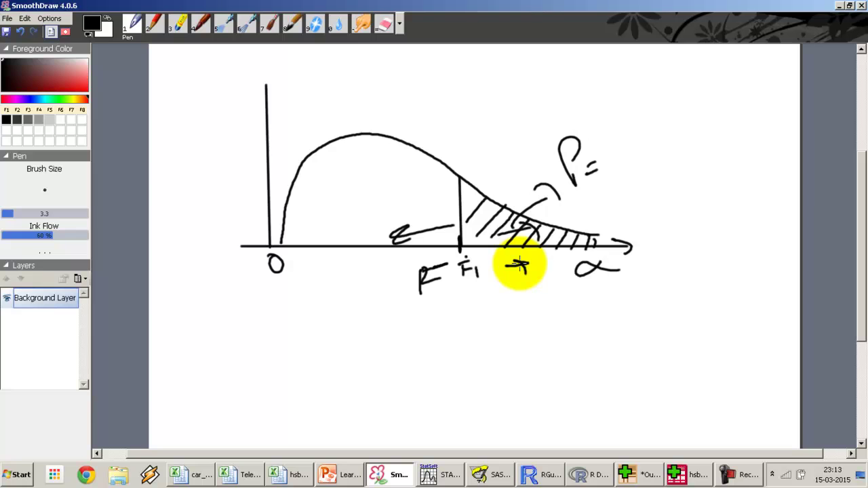
pyautogui.moveTo(190, 377)
pyautogui.mouseDown()
pyautogui.moveTo(228, 387)
pyautogui.moveTo(242, 374)
pyautogui.moveTo(250, 382)
pyautogui.moveTo(263, 365)
pyautogui.moveTo(273, 386)
pyautogui.moveTo(334, 378)
pyautogui.moveTo(339, 368)
pyautogui.moveTo(368, 367)
pyautogui.moveTo(375, 351)
pyautogui.moveTo(404, 369)
pyautogui.moveTo(429, 366)
pyautogui.moveTo(473, 346)
pyautogui.moveTo(508, 365)
pyautogui.moveTo(517, 385)
pyautogui.mouseUp()
pyautogui.moveTo(179, 442)
pyautogui.mouseDown()
pyautogui.moveTo(257, 423)
pyautogui.moveTo(268, 434)
pyautogui.moveTo(376, 417)
pyautogui.moveTo(415, 423)
pyautogui.moveTo(414, 410)
pyautogui.moveTo(463, 407)
pyautogui.moveTo(479, 418)
pyautogui.moveTo(513, 412)
pyautogui.moveTo(504, 424)
pyautogui.moveTo(531, 406)
pyautogui.moveTo(546, 416)
pyautogui.moveTo(569, 388)
pyautogui.mouseUp()
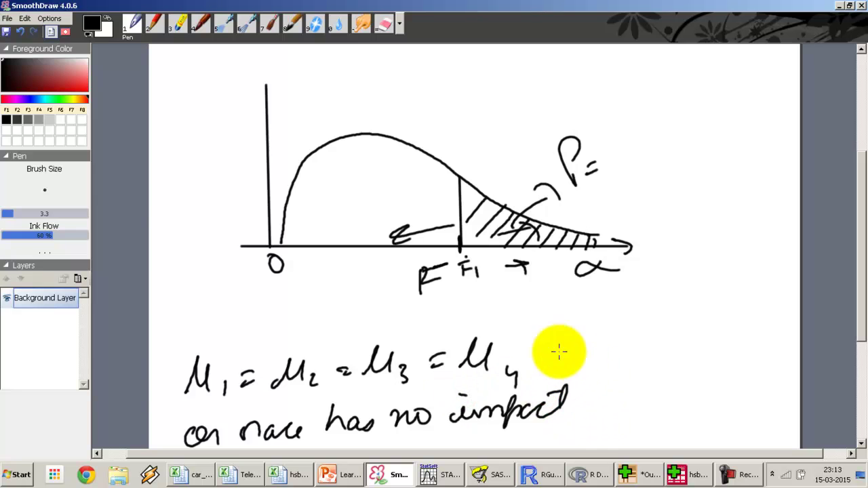
pyautogui.moveTo(174, 330)
pyautogui.mouseDown()
pyautogui.moveTo(411, 322)
pyautogui.moveTo(382, 444)
pyautogui.moveTo(267, 329)
pyautogui.mouseUp()
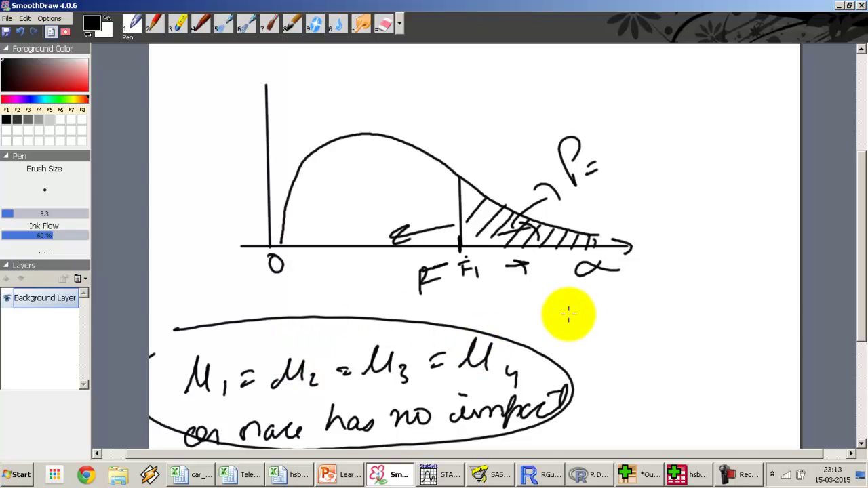
# Handwrite the alternative "or race does impact" beside the circled hypothesis.
pyautogui.moveTo(570, 306)
pyautogui.mouseDown()
pyautogui.moveTo(621, 301)
pyautogui.moveTo(626, 321)
pyautogui.moveTo(652, 314)
pyautogui.moveTo(687, 323)
pyautogui.moveTo(763, 314)
pyautogui.mouseUp()
pyautogui.moveTo(589, 371)
pyautogui.mouseDown()
pyautogui.moveTo(645, 374)
pyautogui.moveTo(674, 362)
pyautogui.moveTo(701, 374)
pyautogui.moveTo(672, 358)
pyautogui.mouseUp()
pyautogui.click(595, 348)
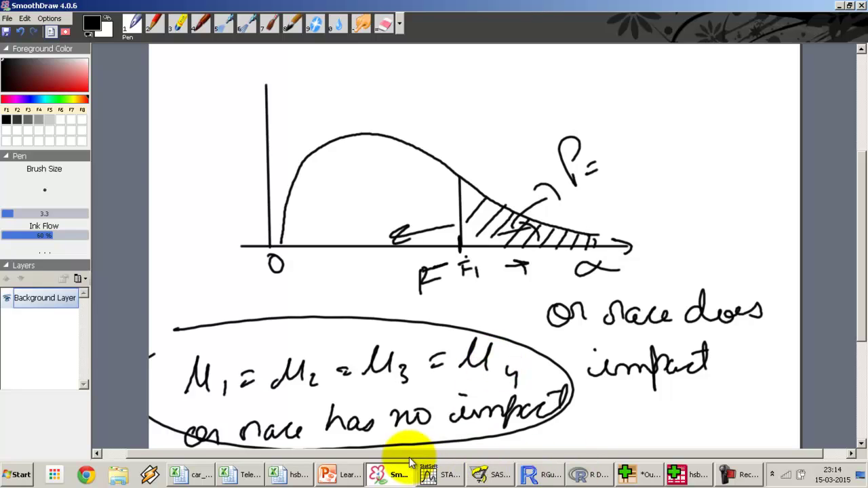
# Switch to SAS, open the Hsb2 table from the Data library and examine its race and read columns.
pyautogui.click(486, 474)
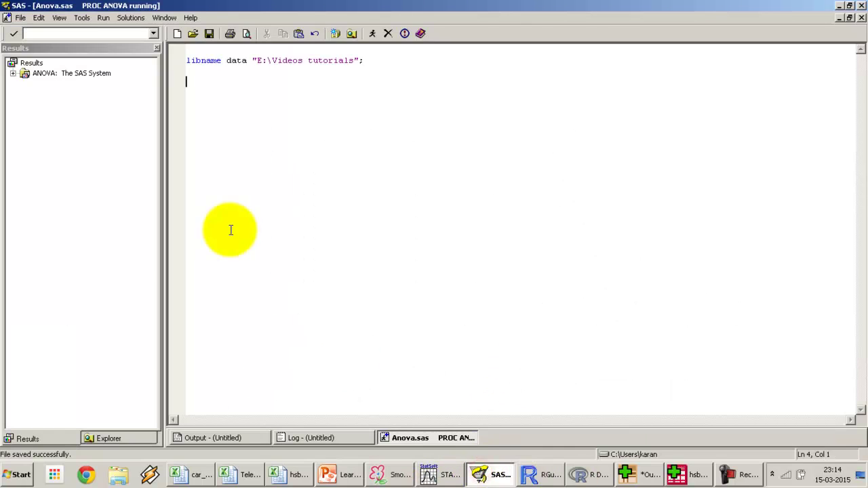
pyautogui.click(142, 417)
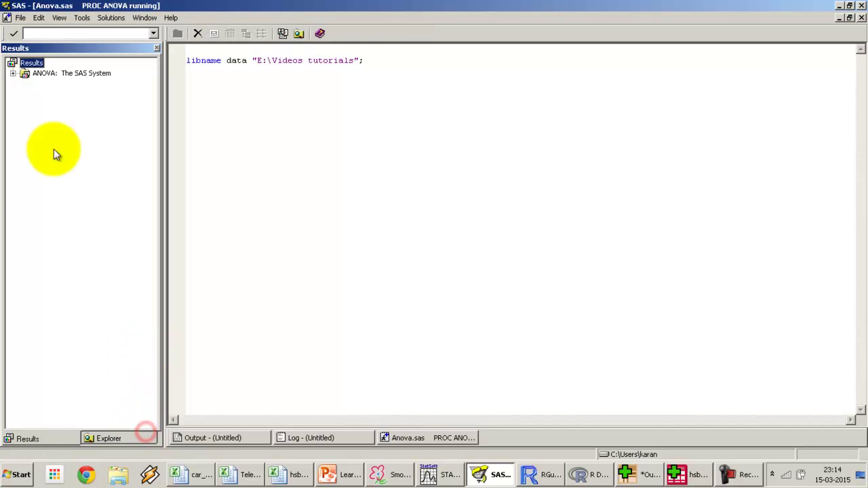
pyautogui.click(116, 440)
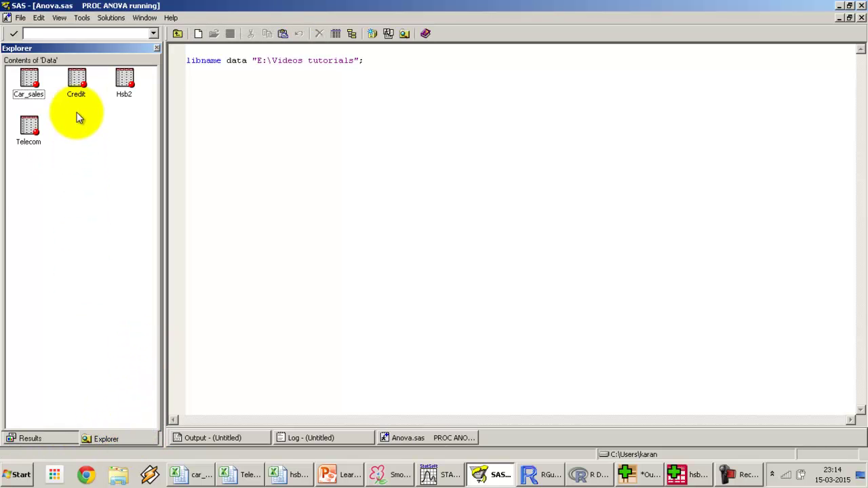
pyautogui.doubleClick(120, 90)
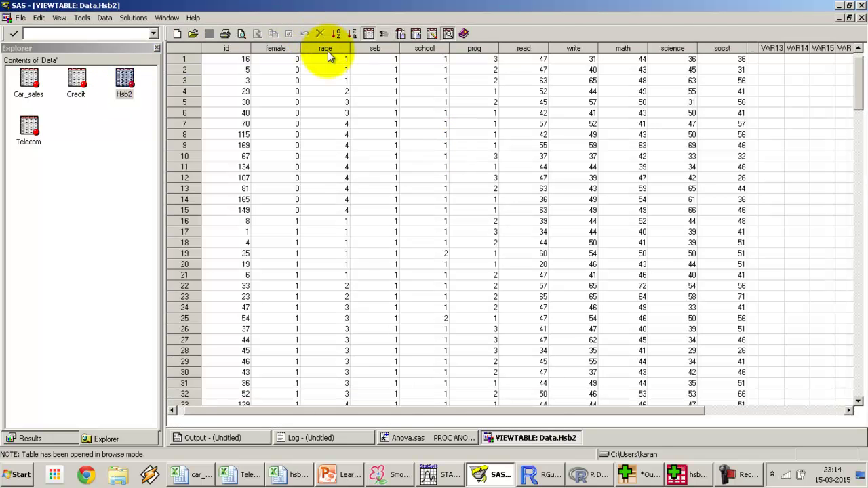
pyautogui.click(328, 50)
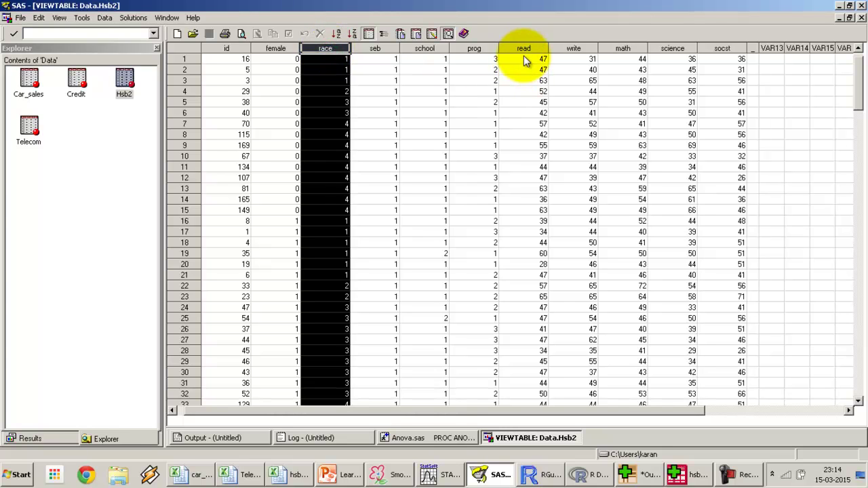
pyautogui.click(523, 51)
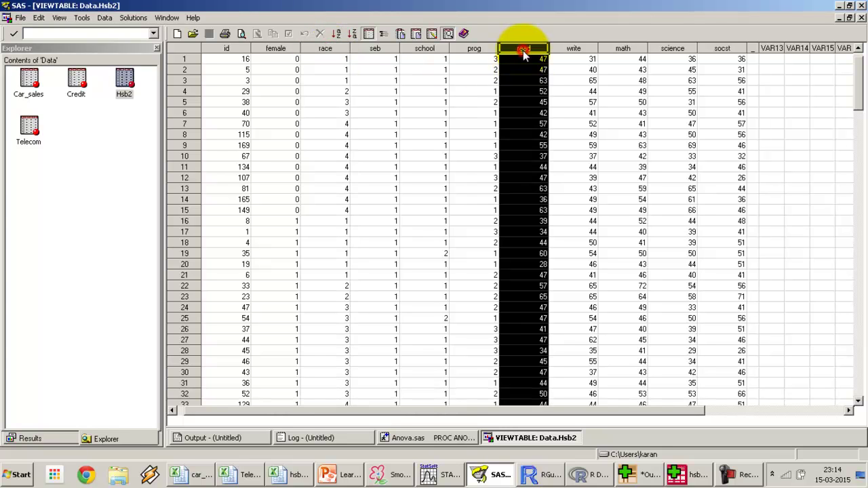
# Switch to PowerPoint and copy the four lines of SAS syntax from the PROC ANOVA slide.
pyautogui.click(342, 477)
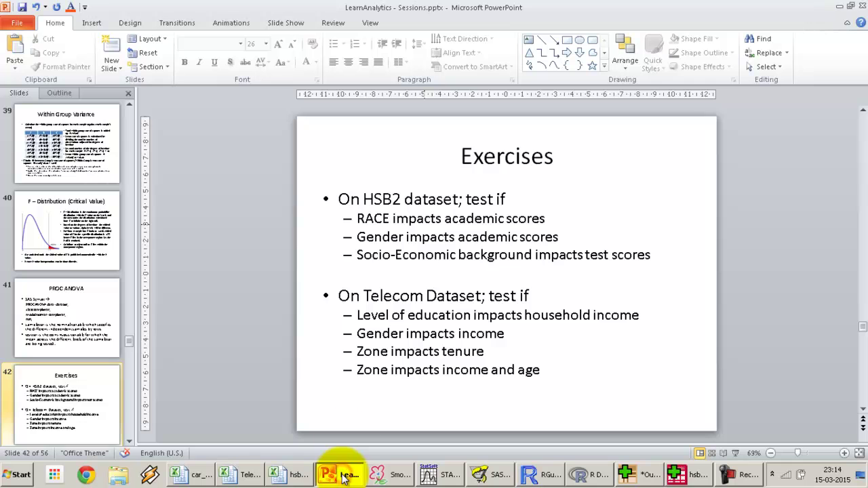
pyautogui.press('pageup')
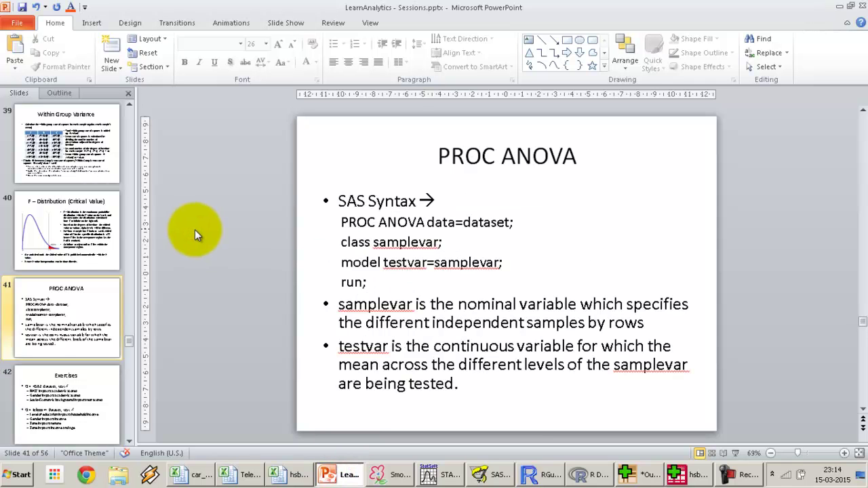
pyautogui.moveTo(402, 281); pyautogui.dragTo(339, 221)
pyautogui.hotkey('ctrl', 'c')
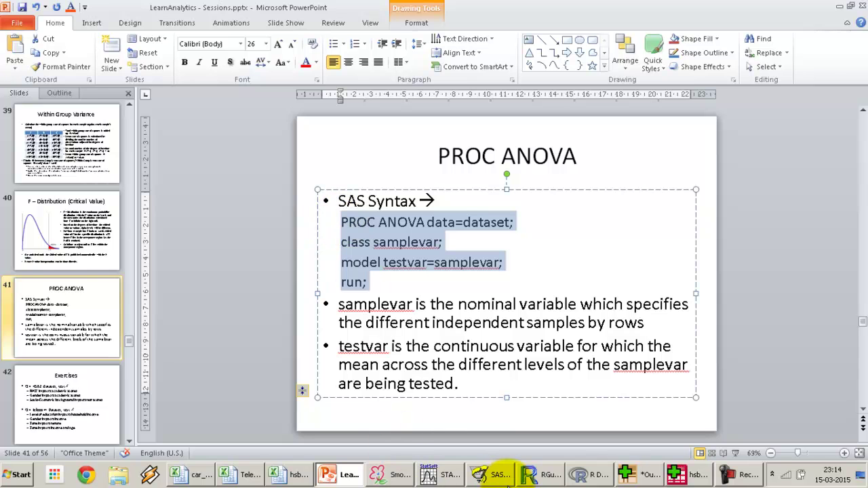
# Back in SAS, close the Hsb2 table view and paste the PROC ANOVA code below the libname statement in Anova.sas.
pyautogui.click(498, 475)
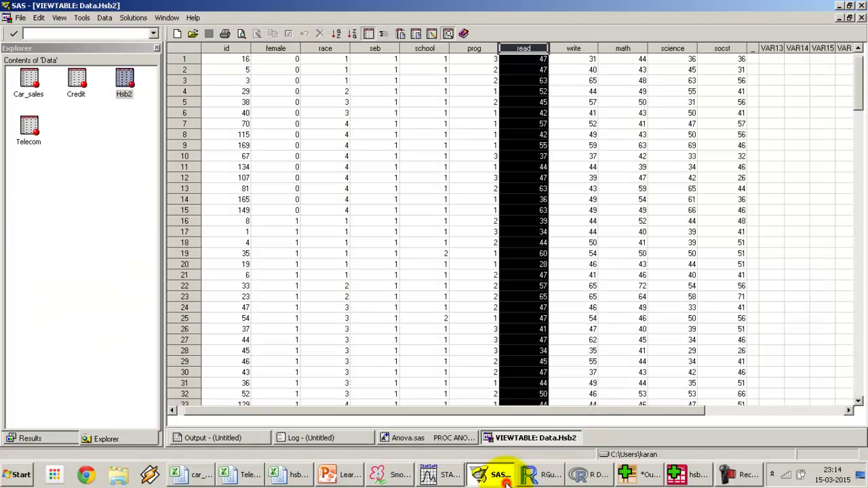
pyautogui.rightClick(524, 440)
pyautogui.click(566, 415)
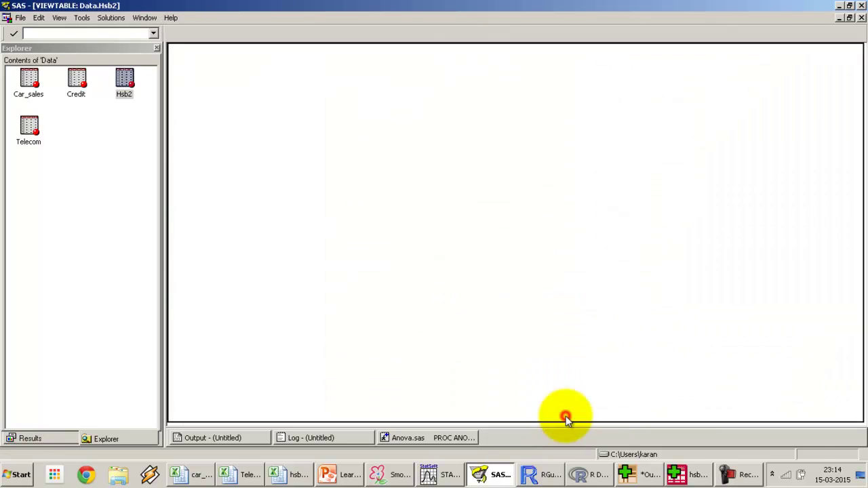
pyautogui.hotkey('ctrl', 'v')
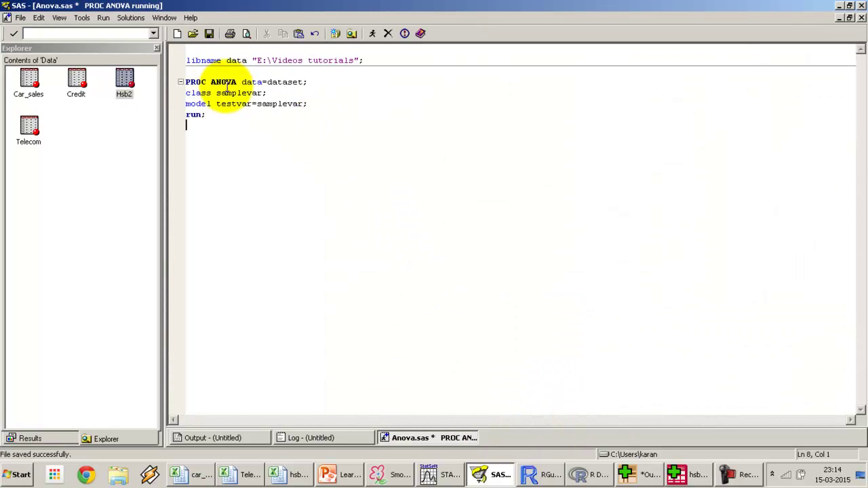
# Replace the dataset placeholder in the PROC ANOVA statement with data.hsb2.
pyautogui.doubleClick(283, 82)
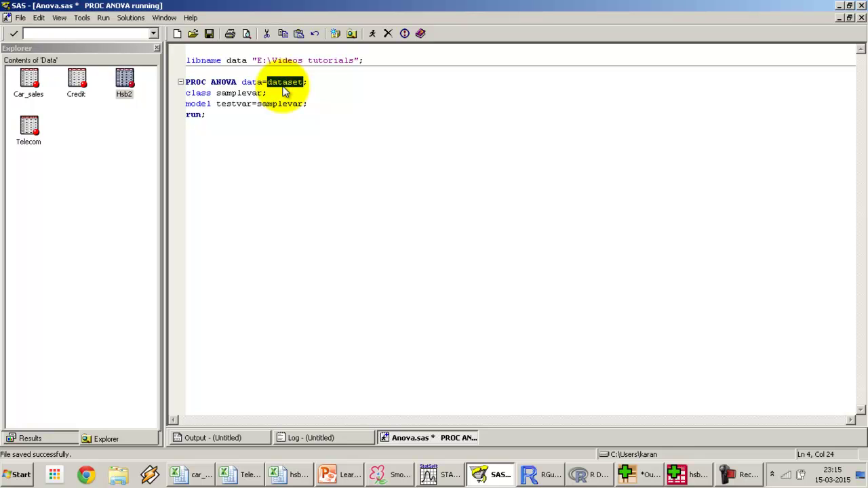
pyautogui.write('data')
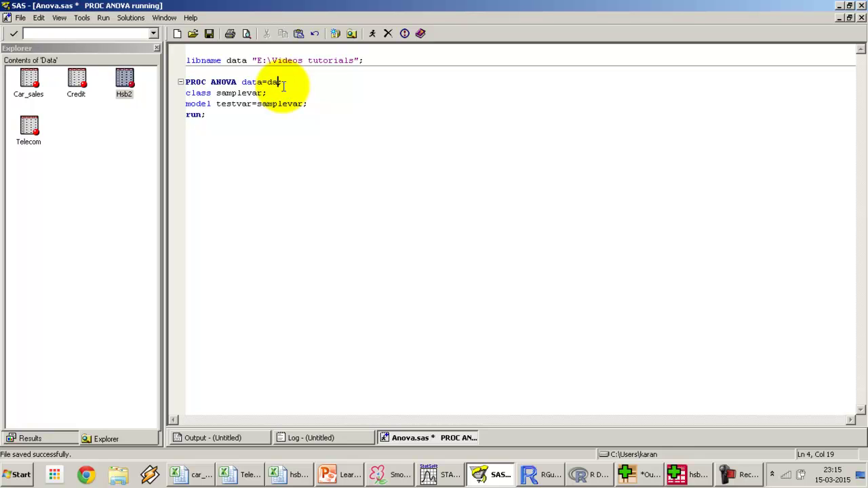
pyautogui.write('.hsb2;')
# Check the race column and its filter values in hsb2.xls, and replace samplevar in the SAS class statement with race.
pyautogui.doubleClick(231, 93)
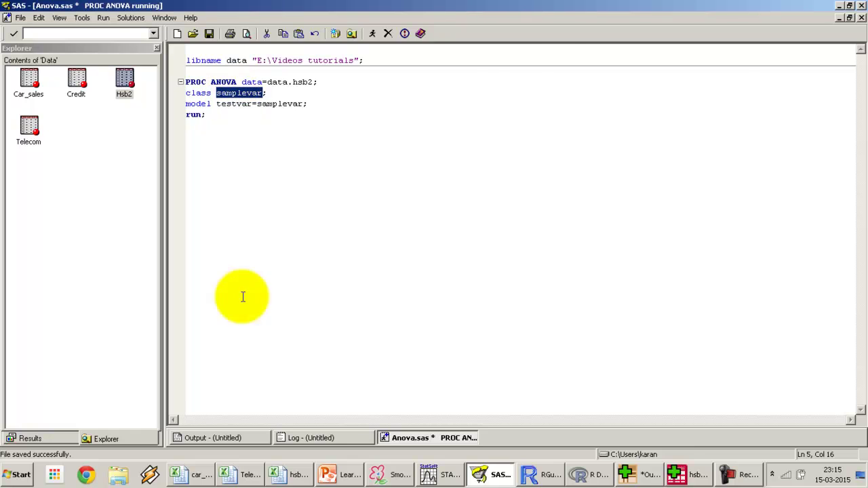
pyautogui.click(299, 474)
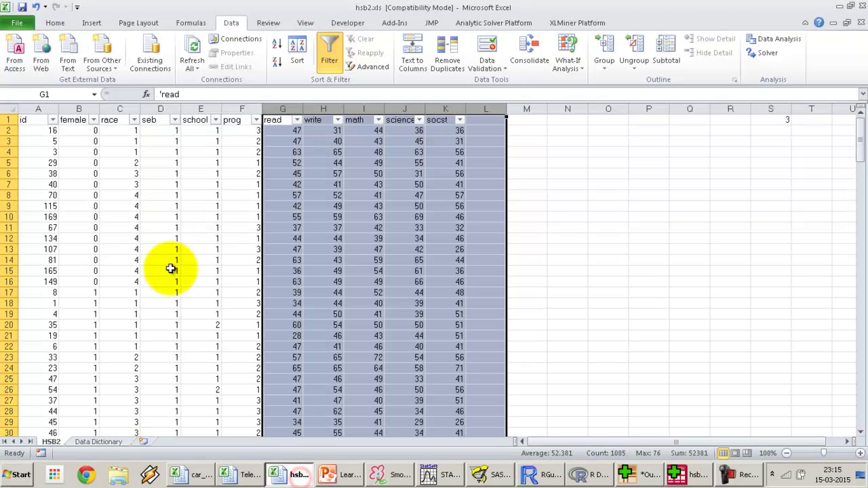
pyautogui.click(171, 166)
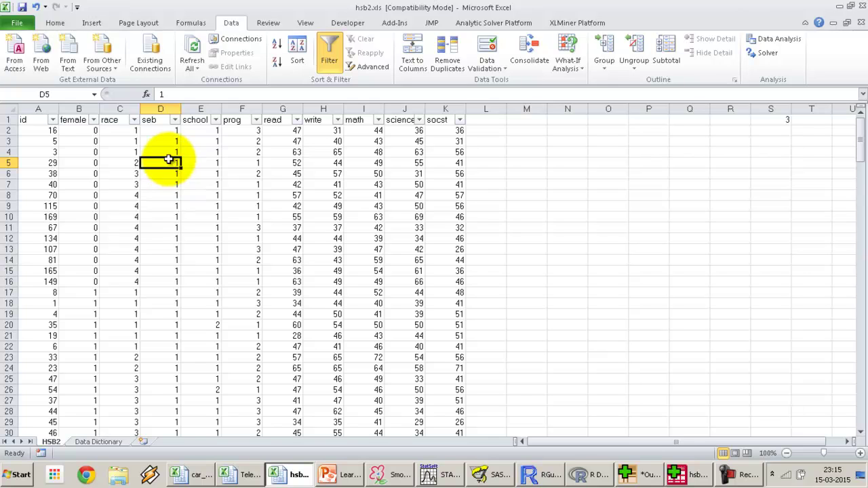
pyautogui.click(120, 107)
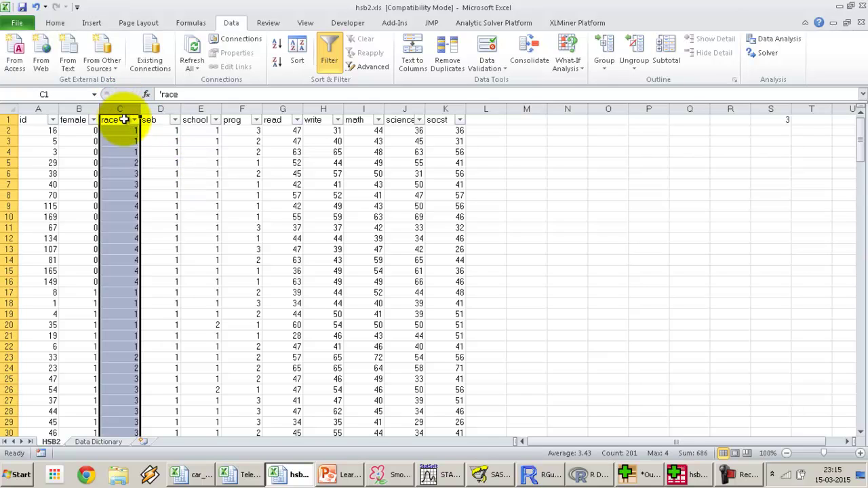
pyautogui.click(126, 130)
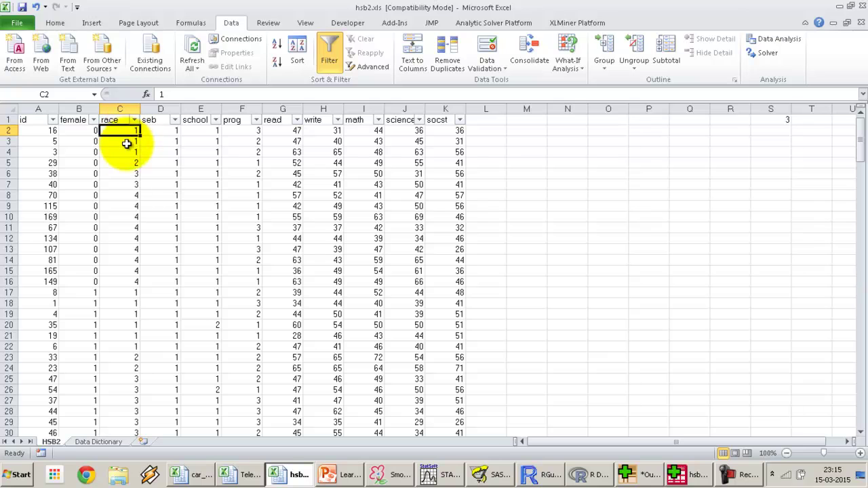
pyautogui.click(135, 120)
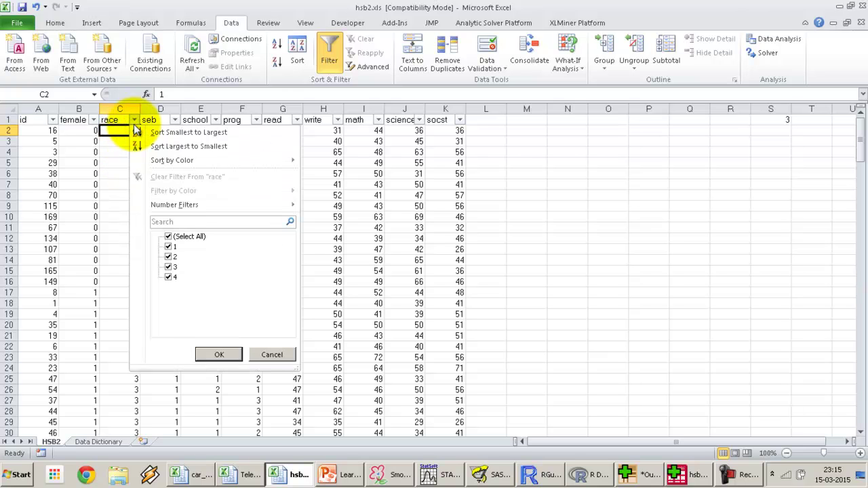
pyautogui.click(134, 120)
pyautogui.hotkey('alt', 'Tab')
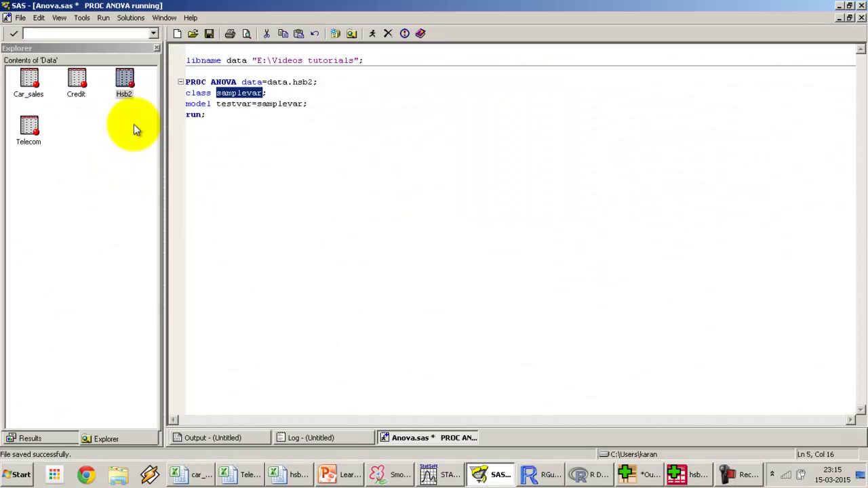
pyautogui.write('race')
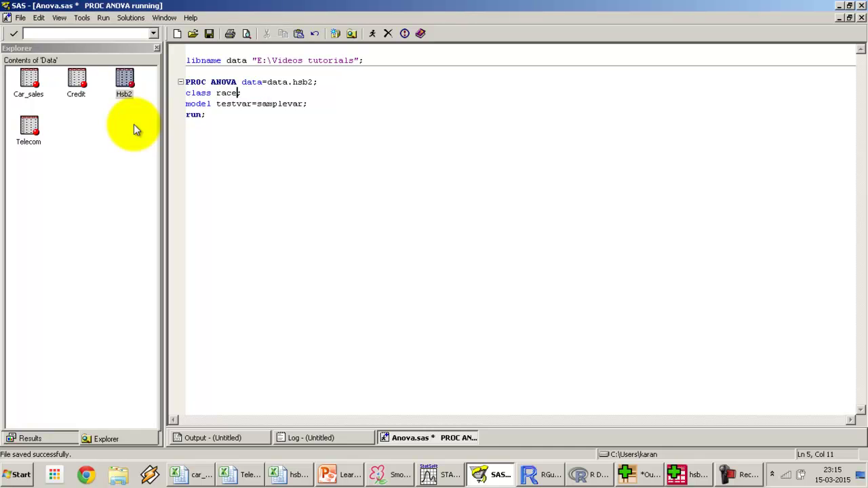
# Check the score columns in the Hsb2 table, complete the model statement as read=race, and close the table view.
pyautogui.doubleClick(124, 79)
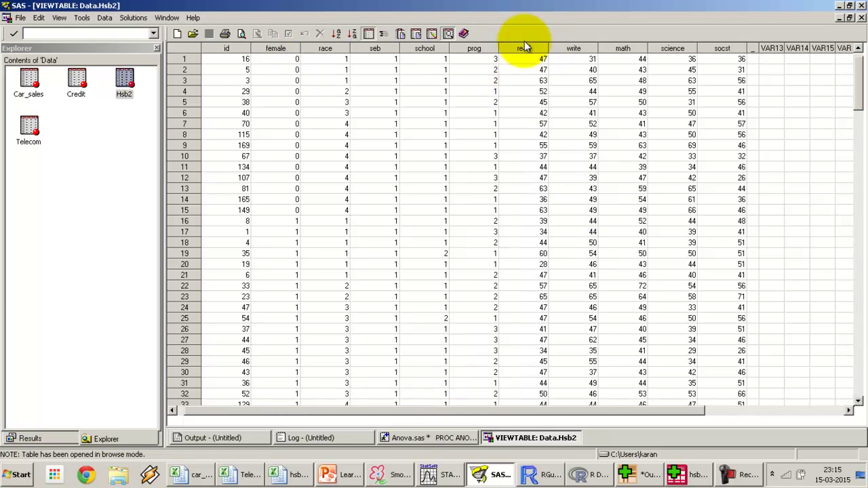
pyautogui.click(415, 442)
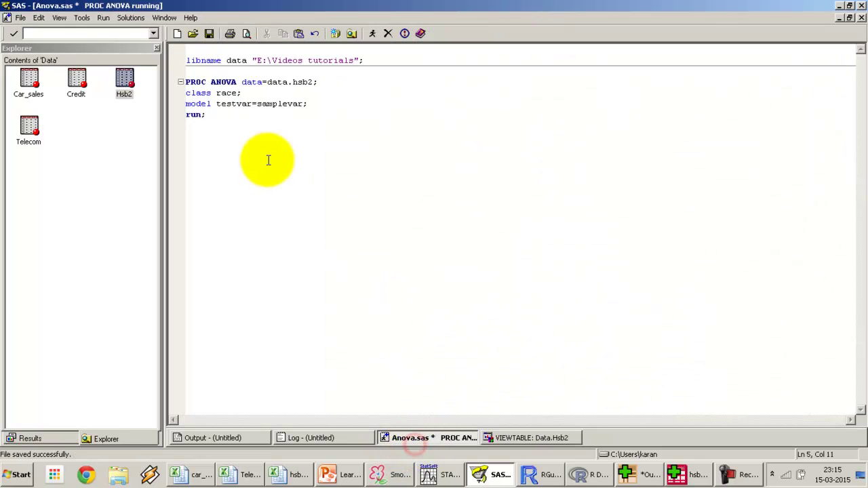
pyautogui.doubleClick(234, 106)
pyautogui.write('read')
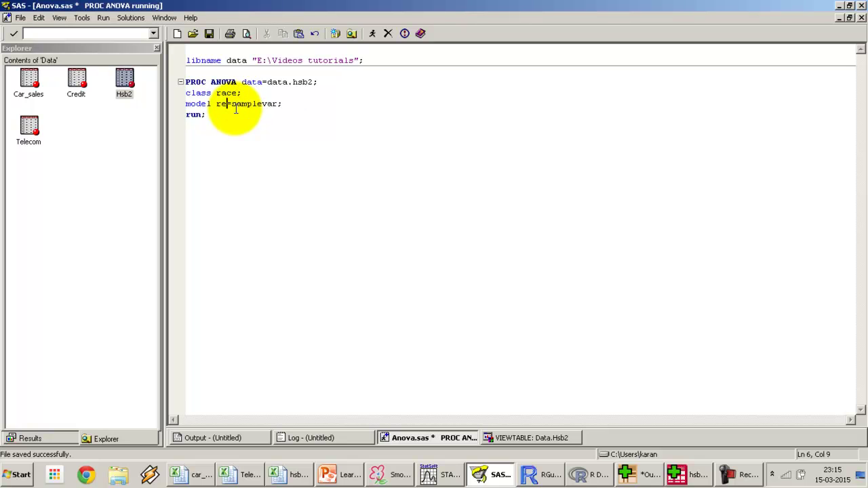
pyautogui.doubleClick(261, 105)
pyautogui.write('race')
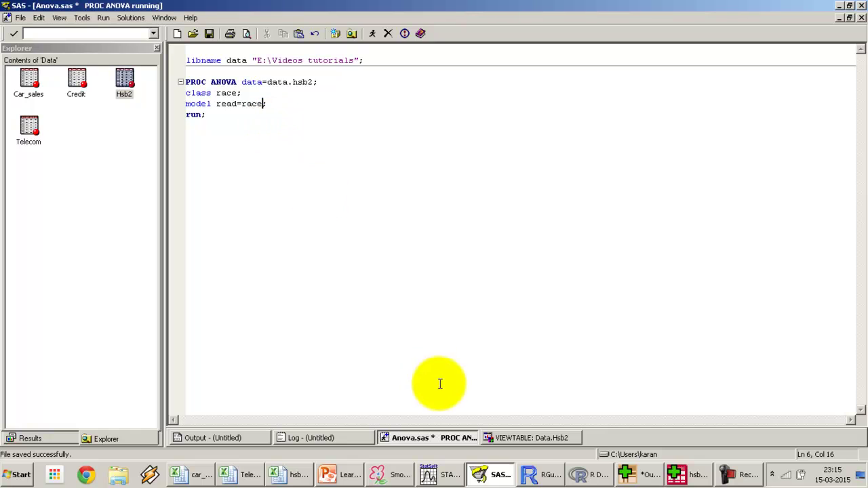
pyautogui.rightClick(518, 439)
pyautogui.click(544, 420)
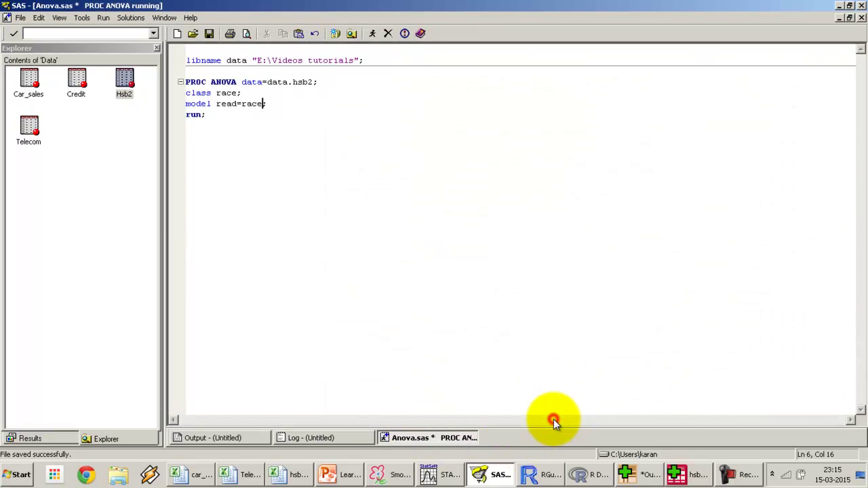
# Insert the statement "ods html;" between the libname statement and the PROC ANOVA block.
pyautogui.click(380, 60)
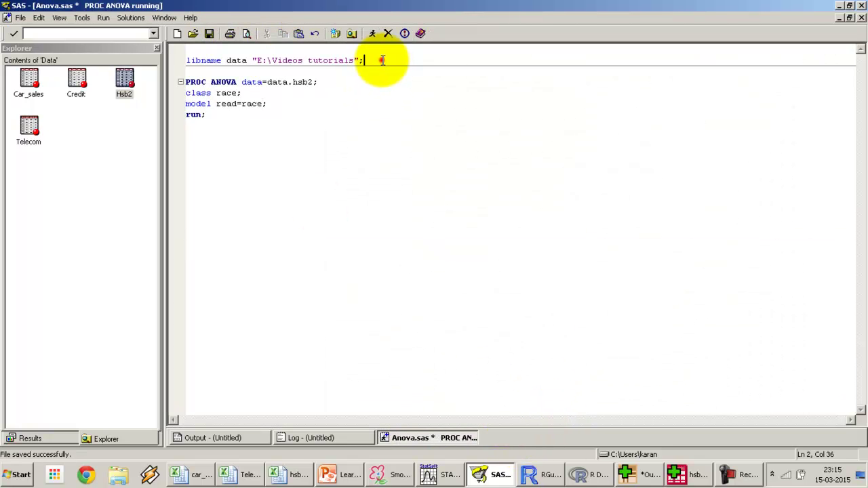
pyautogui.press('Return')
pyautogui.press('Return')
pyautogui.write('od')
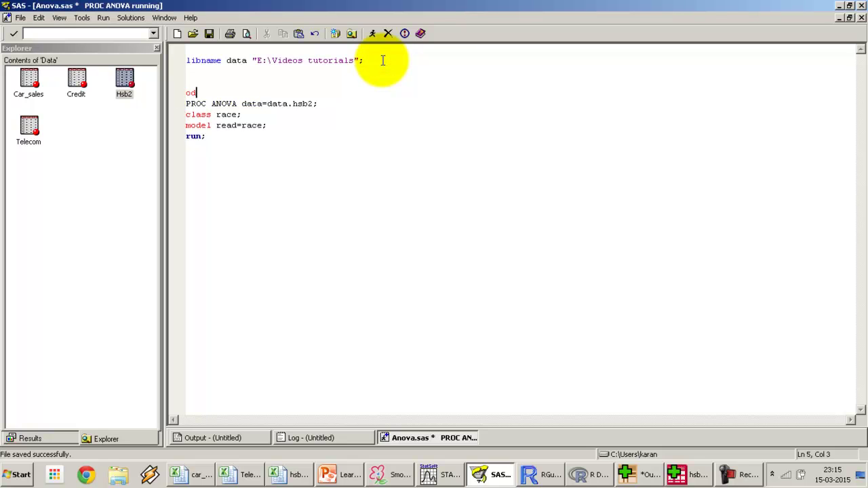
pyautogui.write('s html;')
# Select the code from ods html through run, save Anova.sas, and submit the selection.
pyautogui.press('Down')
pyautogui.press('Down')
pyautogui.press('Down')
pyautogui.press('Down')
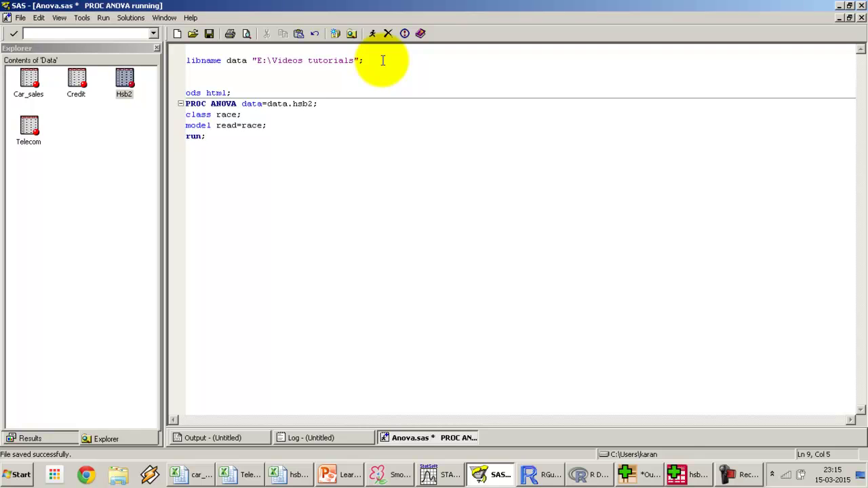
pyautogui.hotkey('shift', 'Up')
pyautogui.hotkey('shift', 'Up')
pyautogui.hotkey('shift', 'Up')
pyautogui.hotkey('shift', 'Up')
pyautogui.hotkey('shift', 'Up')
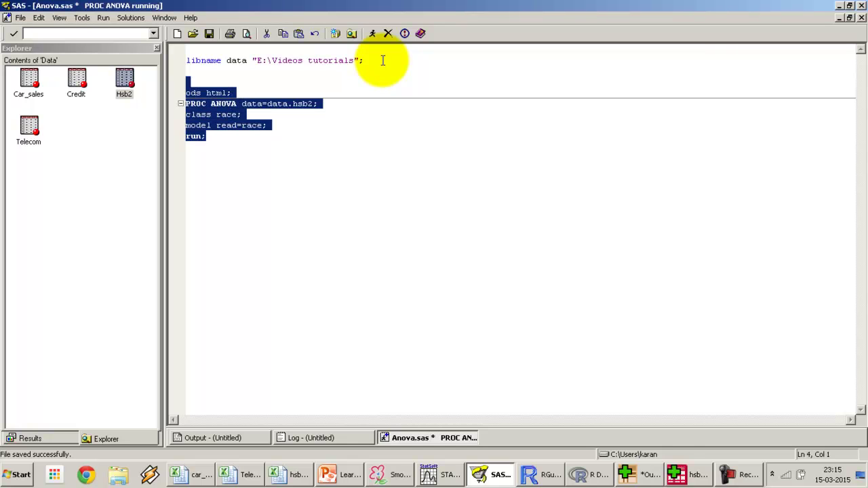
pyautogui.hotkey('ctrl', 's')
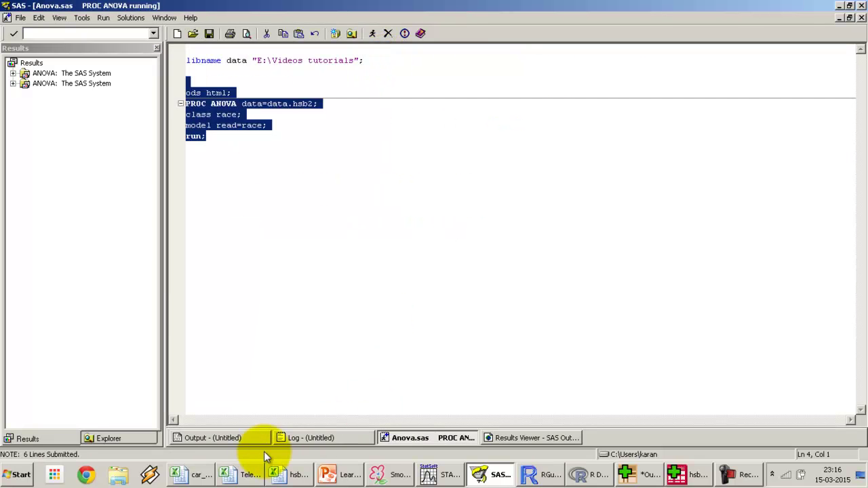
# View the ANOVA output for read as plain text and as HTML, and examine the Model, Error and Corrected Total table.
pyautogui.click(247, 440)
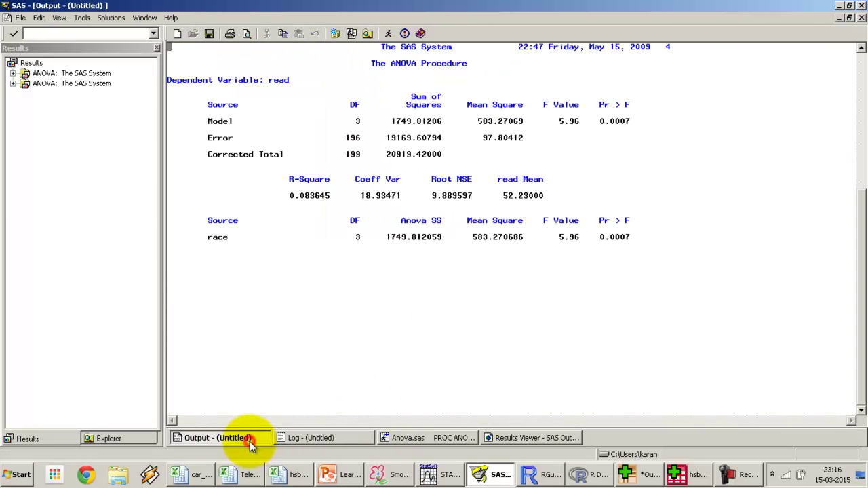
pyautogui.click(560, 439)
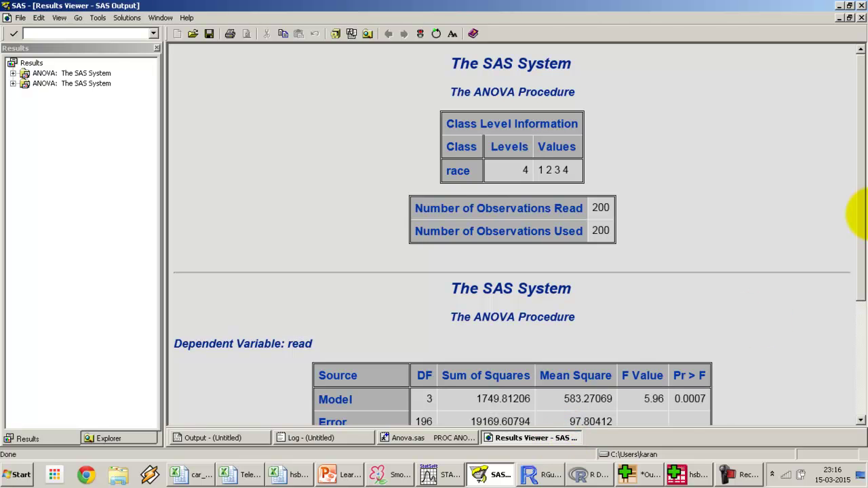
pyautogui.moveTo(861, 194); pyautogui.dragTo(864, 364)
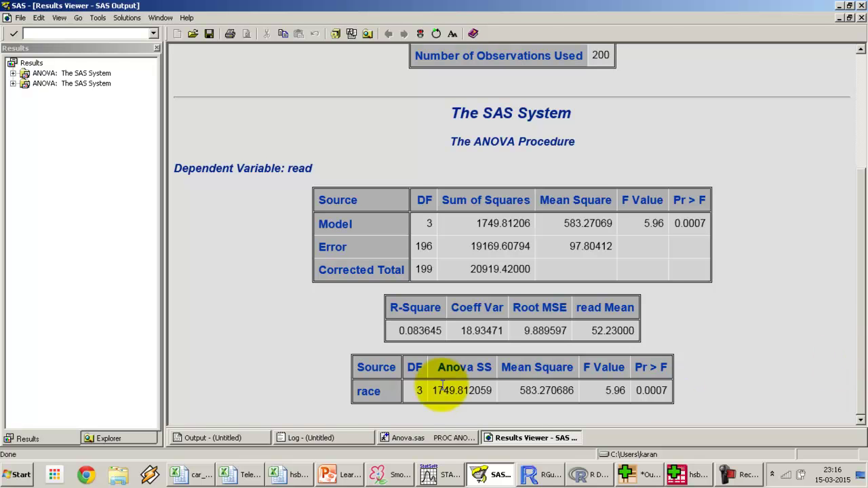
pyautogui.doubleClick(342, 198)
pyautogui.moveTo(459, 228); pyautogui.dragTo(640, 267)
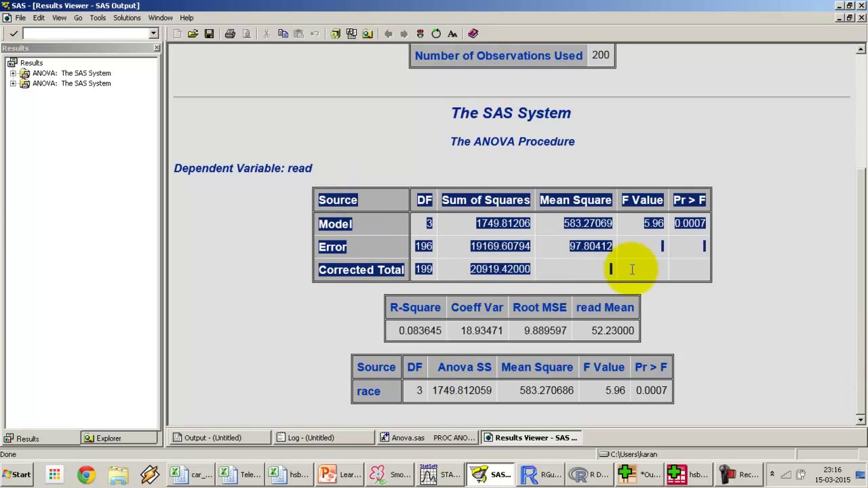
pyautogui.click(685, 259)
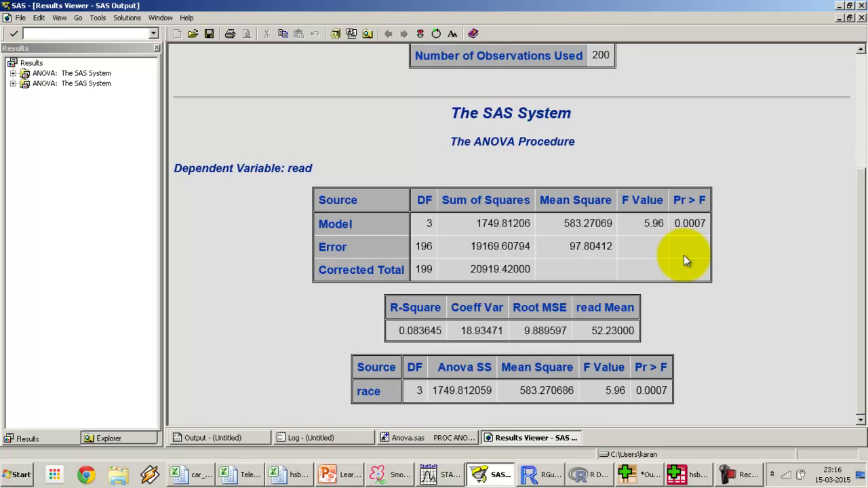
# Examine the model's sum of squares, the model and error mean squares, and the F value.
pyautogui.moveTo(476, 224); pyautogui.dragTo(495, 225)
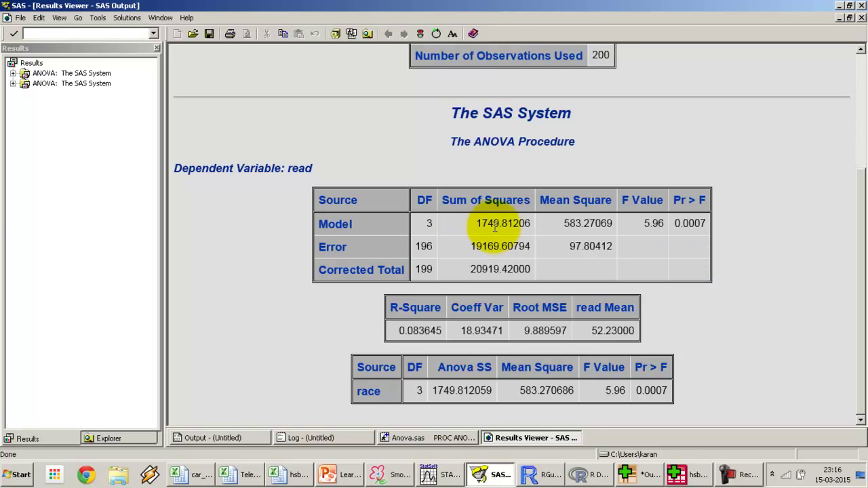
pyautogui.doubleClick(493, 225)
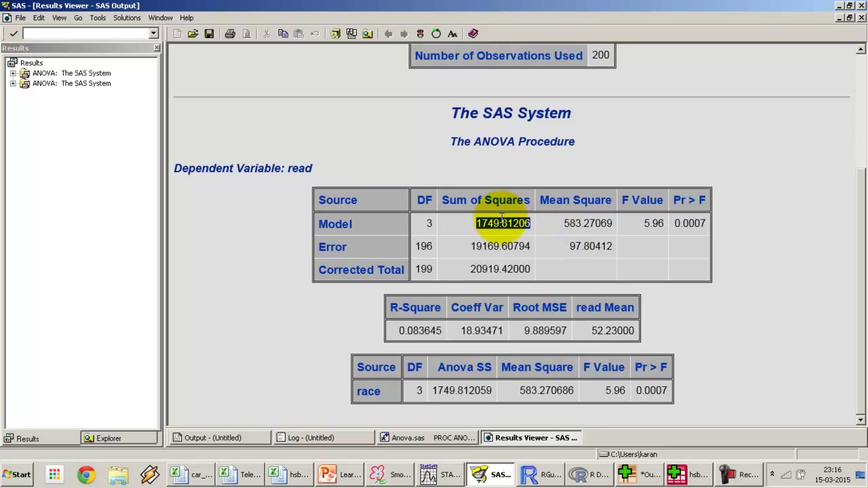
pyautogui.doubleClick(577, 224)
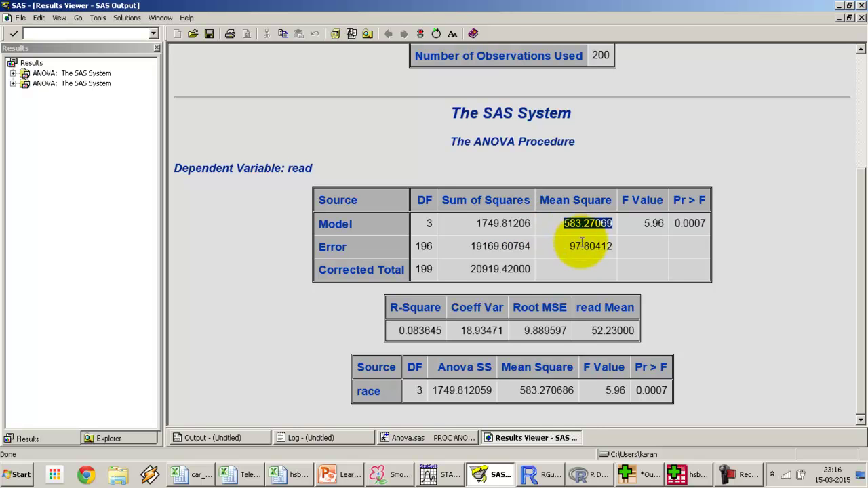
pyautogui.doubleClick(580, 248)
pyautogui.click(572, 225)
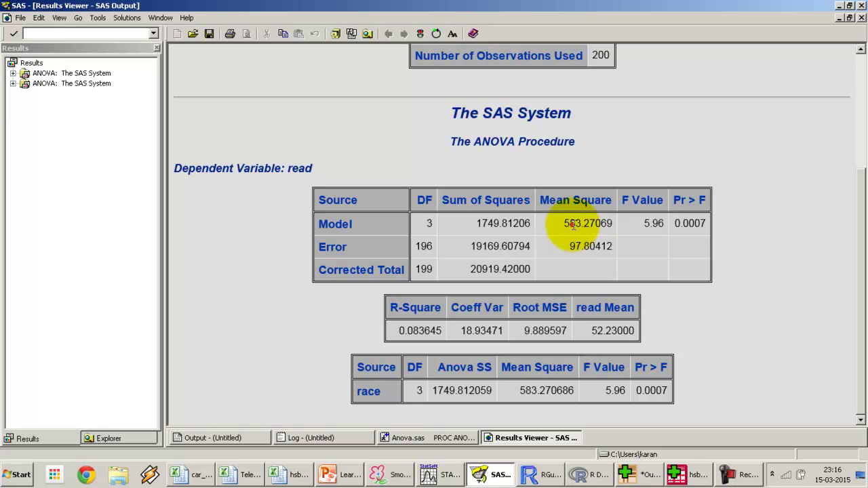
pyautogui.moveTo(564, 224); pyautogui.dragTo(582, 246)
pyautogui.click(652, 222)
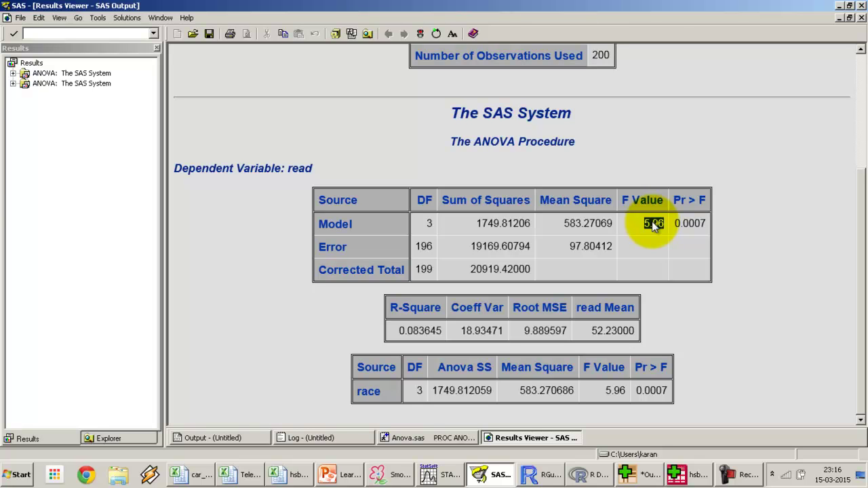
# Examine the model and error degrees of freedom, and compare the F value with its Pr > F probability.
pyautogui.click(426, 224)
pyautogui.doubleClick(423, 247)
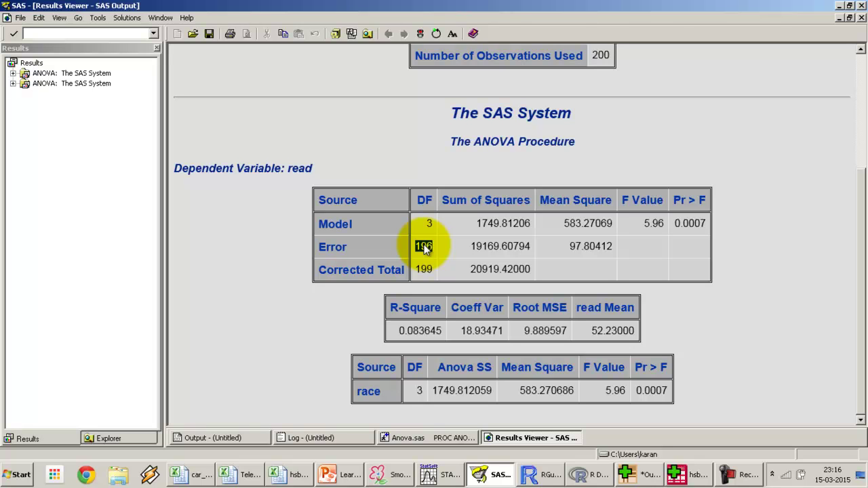
pyautogui.moveTo(623, 200); pyautogui.dragTo(669, 207)
pyautogui.click(681, 205)
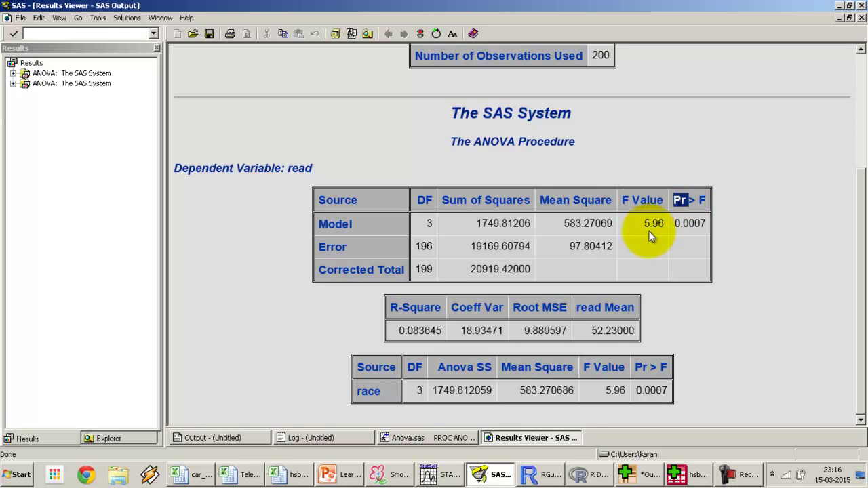
pyautogui.doubleClick(690, 228)
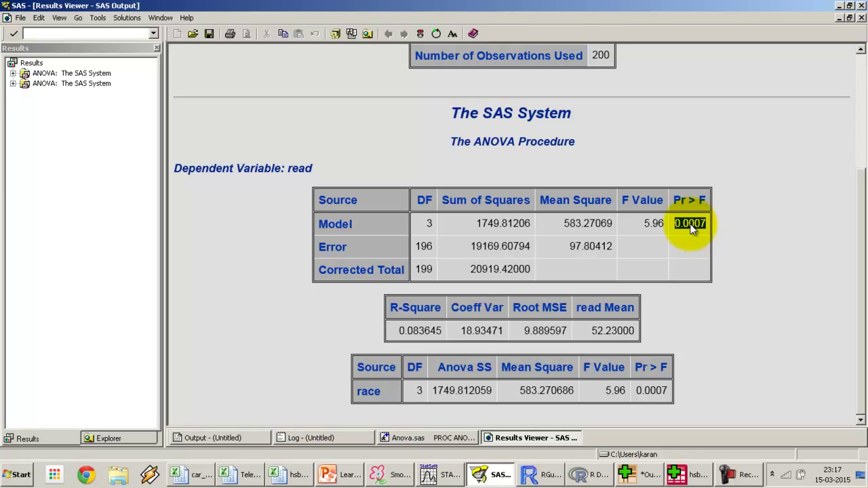
pyautogui.moveTo(706, 224); pyautogui.dragTo(684, 224)
pyautogui.doubleClick(689, 224)
pyautogui.doubleClick(650, 224)
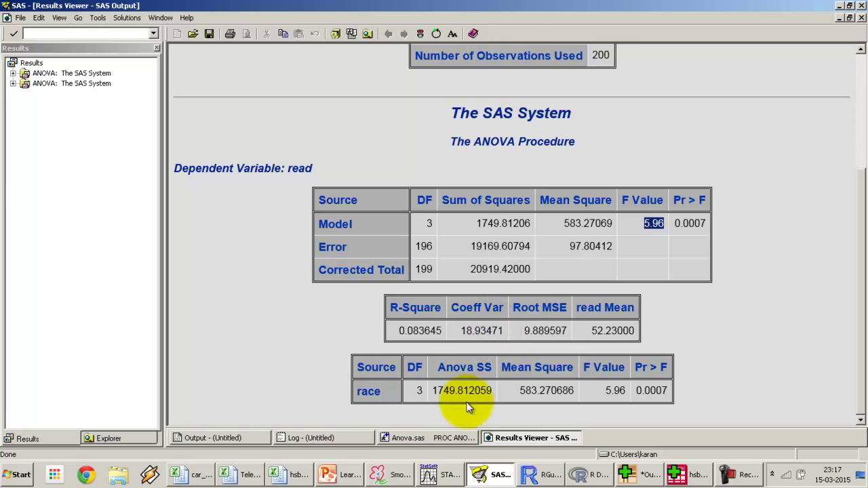
# Return to Anova.sas and replace read with write as the dependent variable in the model statement.
pyautogui.click(444, 437)
pyautogui.click(281, 139)
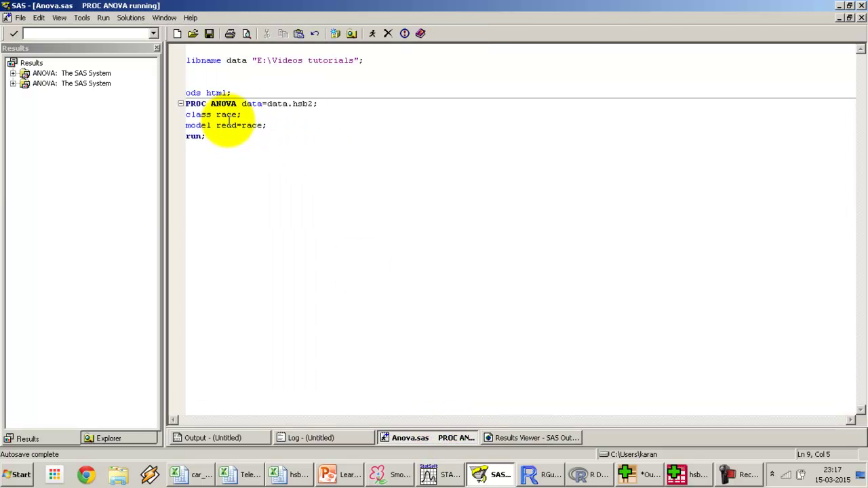
pyautogui.click(230, 126)
pyautogui.doubleClick(230, 125)
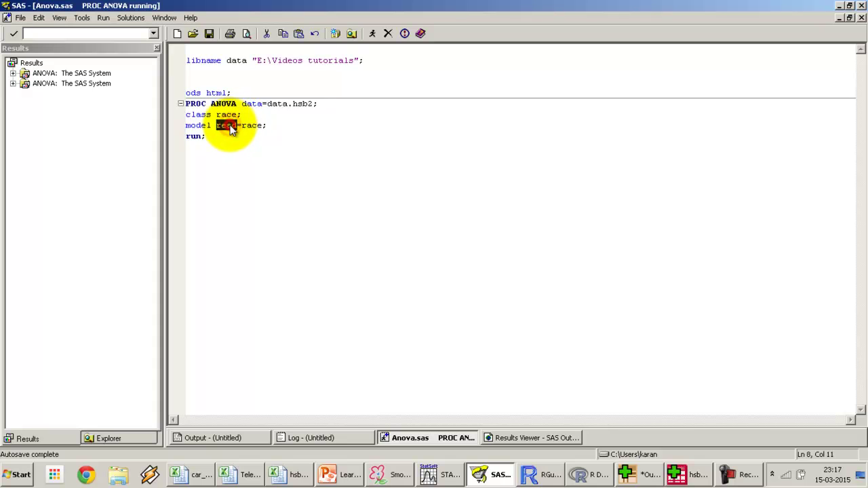
pyautogui.write('write')
# Select the code from ods html through run and submit the ANOVA of write by race.
pyautogui.hotkey('ctrl', 'End')
pyautogui.hotkey('shift', 'Up')
pyautogui.hotkey('shift', 'Up')
pyautogui.hotkey('shift', 'Up')
pyautogui.hotkey('shift', 'Up')
pyautogui.hotkey('shift', 'Up')
pyautogui.press('F3')
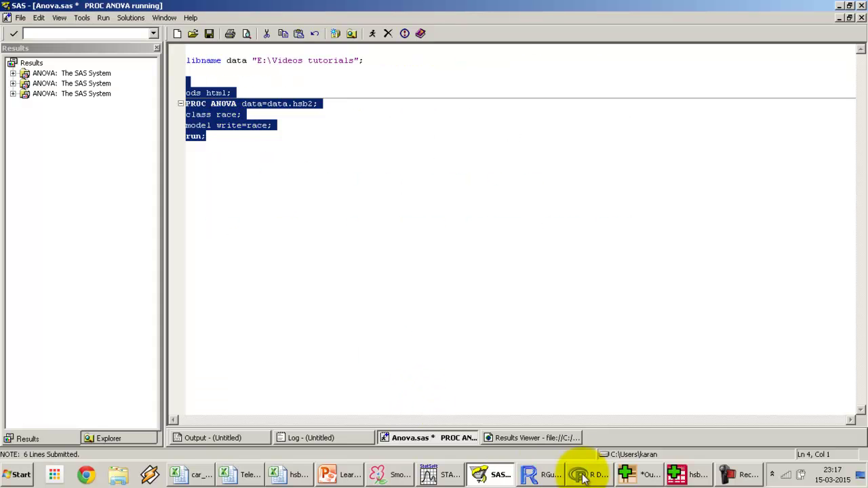
# Look for the write ANOVA results in the Results Viewer and the Output window.
pyautogui.click(532, 439)
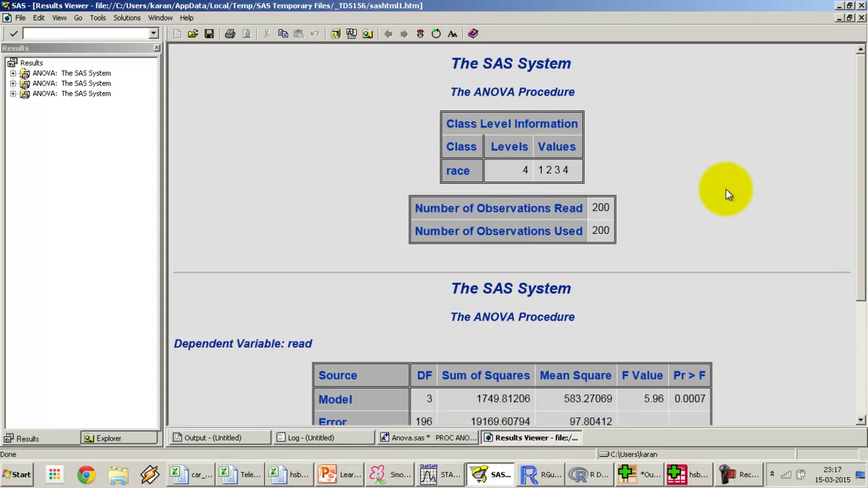
pyautogui.moveTo(861, 209); pyautogui.dragTo(866, 329)
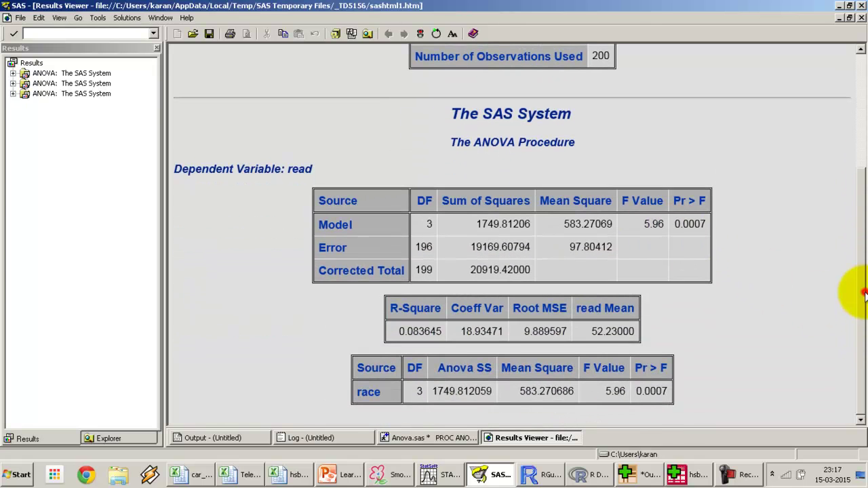
pyautogui.moveTo(856, 333); pyautogui.dragTo(852, 194)
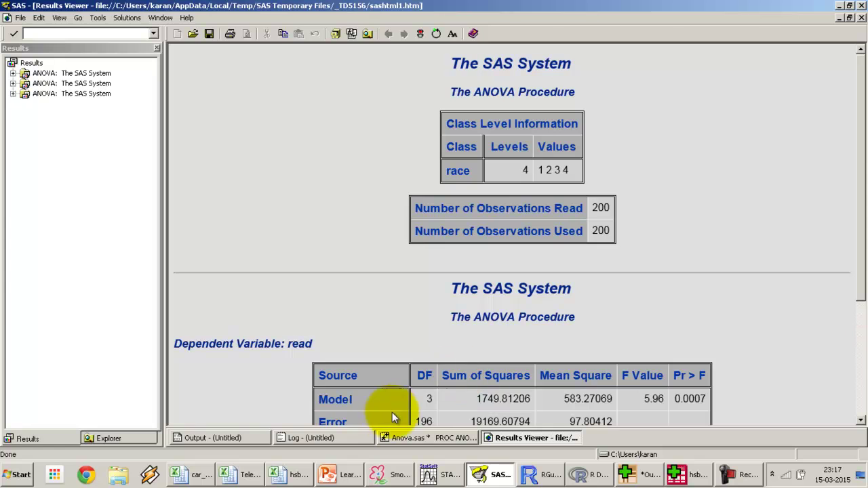
pyautogui.click(414, 439)
pyautogui.click(262, 139)
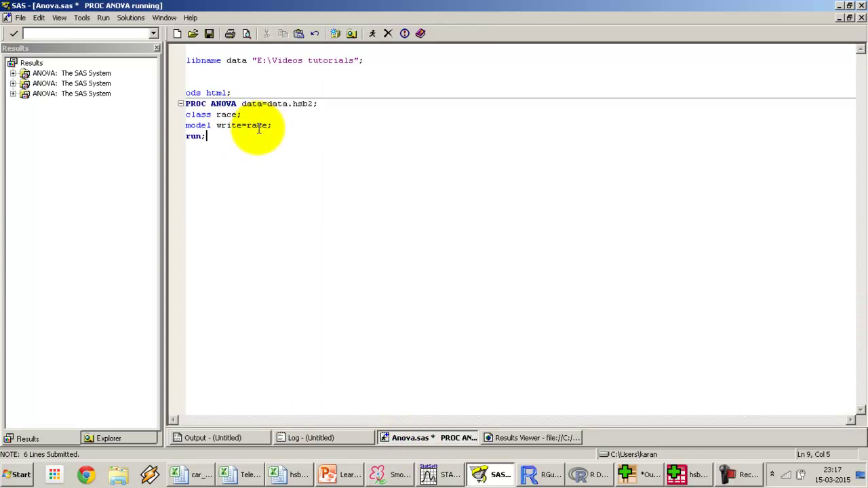
pyautogui.click(221, 145)
pyautogui.click(243, 434)
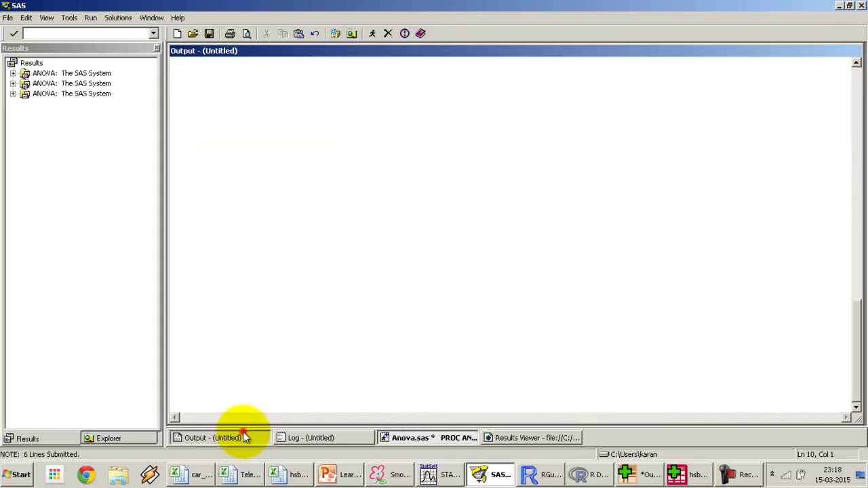
# Resubmit the write=race block in Anova.sas, from ods html through run, and open the SAS log.
pyautogui.click(403, 438)
pyautogui.click(236, 144)
pyautogui.moveTo(236, 144); pyautogui.dragTo(187, 90)
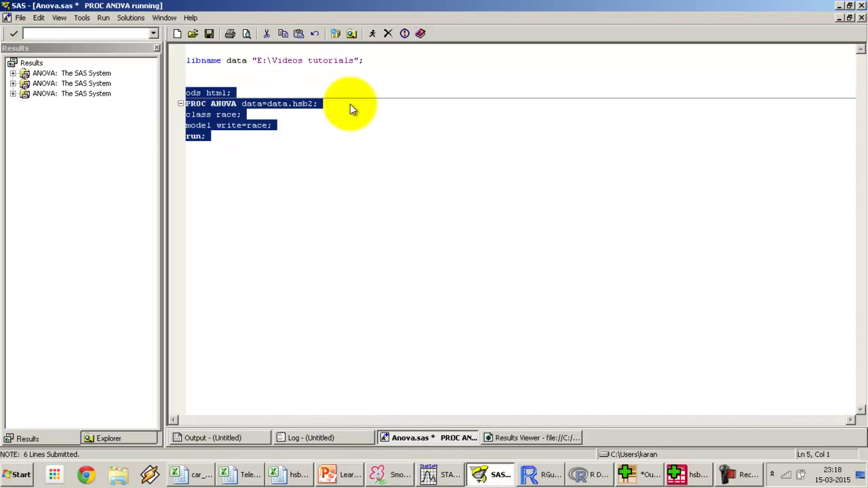
pyautogui.press('F8')
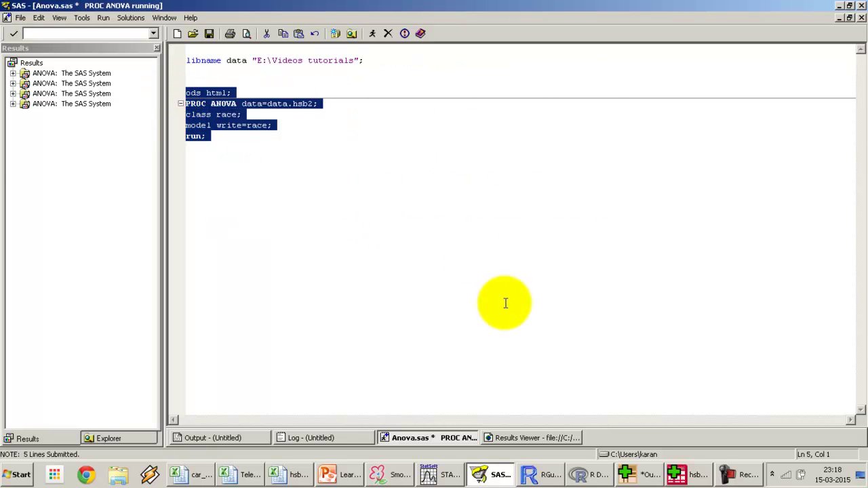
pyautogui.click(308, 437)
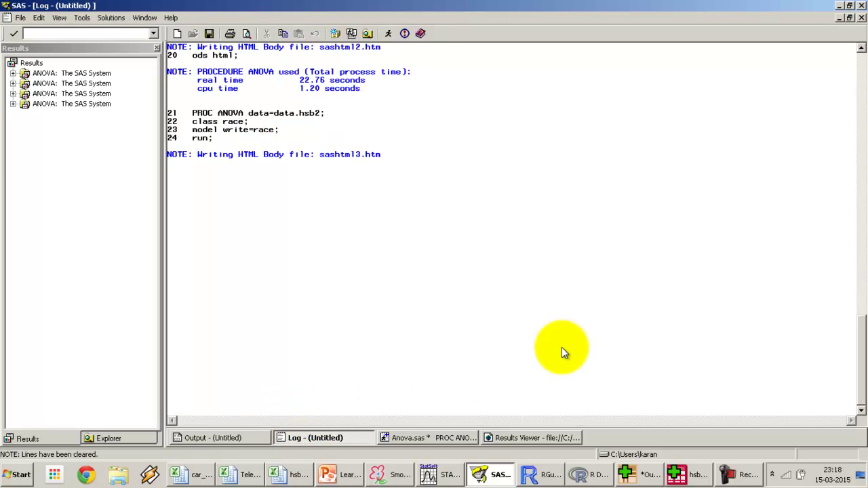
# Open the Overall ANOVA output for write from the latest results and examine its F value and Pr > F.
pyautogui.click(9, 109)
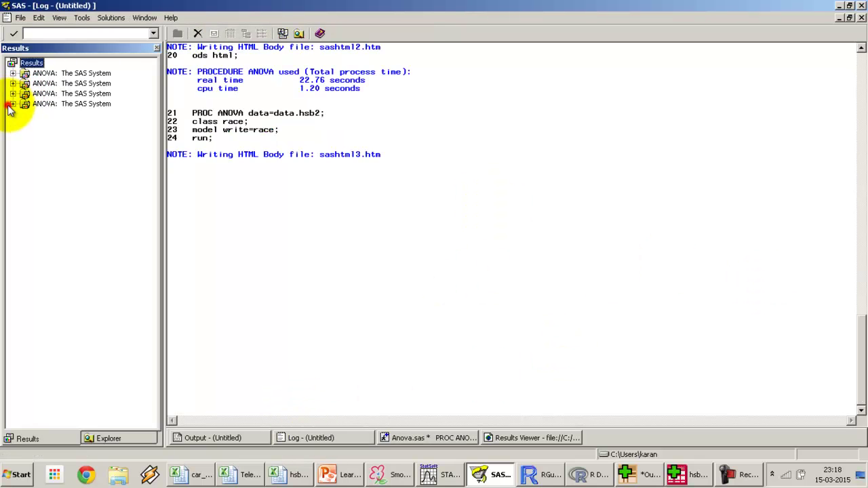
pyautogui.click(12, 104)
pyautogui.click(26, 124)
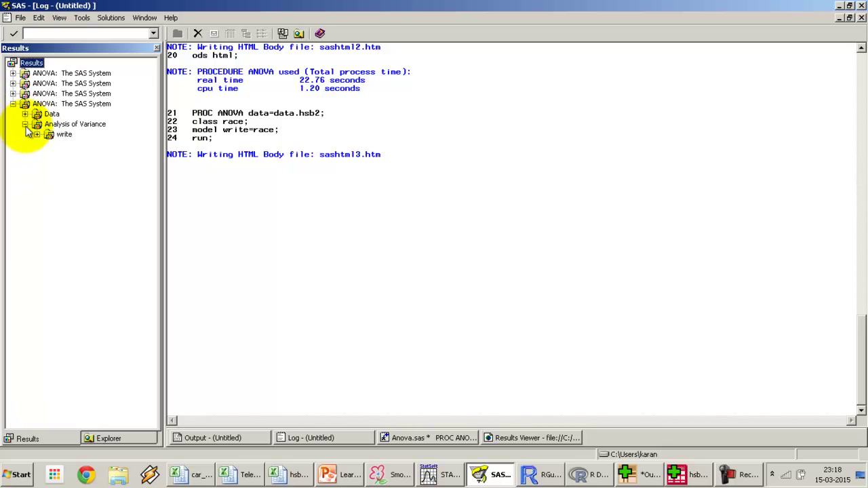
pyautogui.click(37, 135)
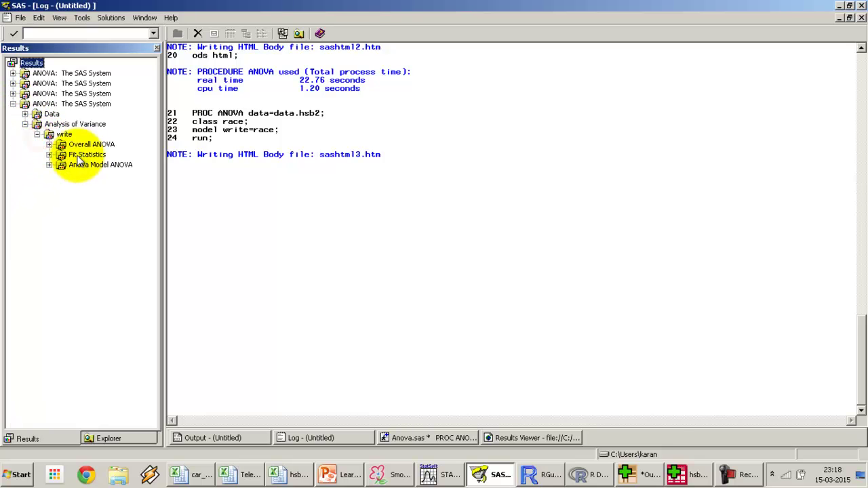
pyautogui.click(49, 144)
pyautogui.doubleClick(76, 155)
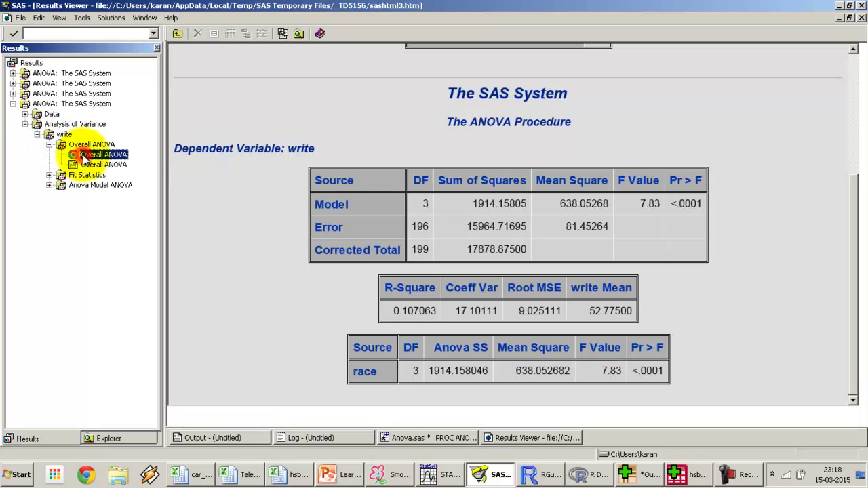
pyautogui.doubleClick(644, 204)
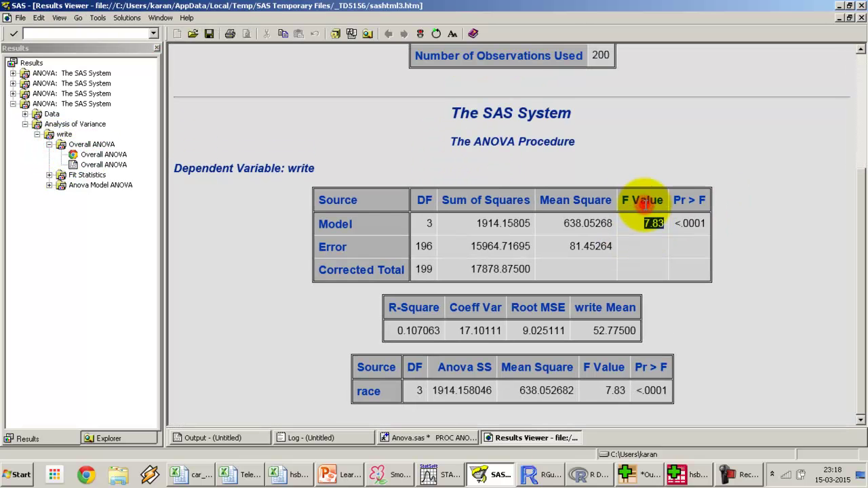
pyautogui.click(671, 231)
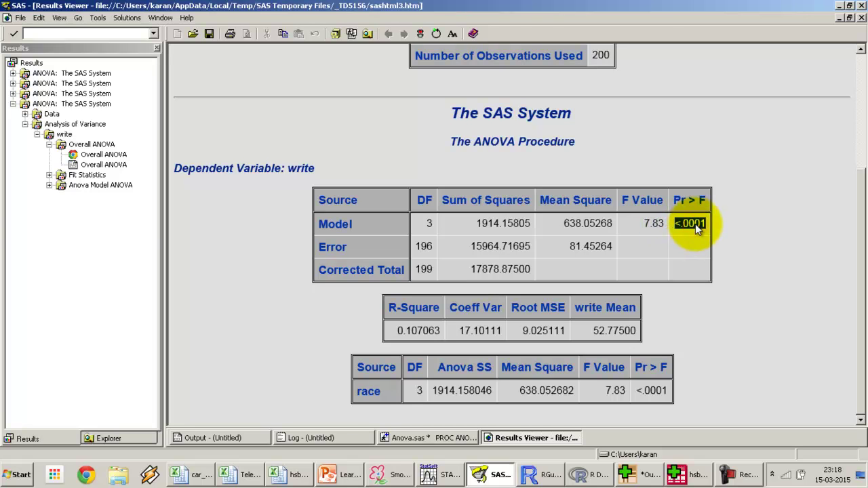
# Go back to Anova.sas, then switch to the PowerPoint presentation and show the Exercises slide following PROC ANOVA.
pyautogui.click(443, 439)
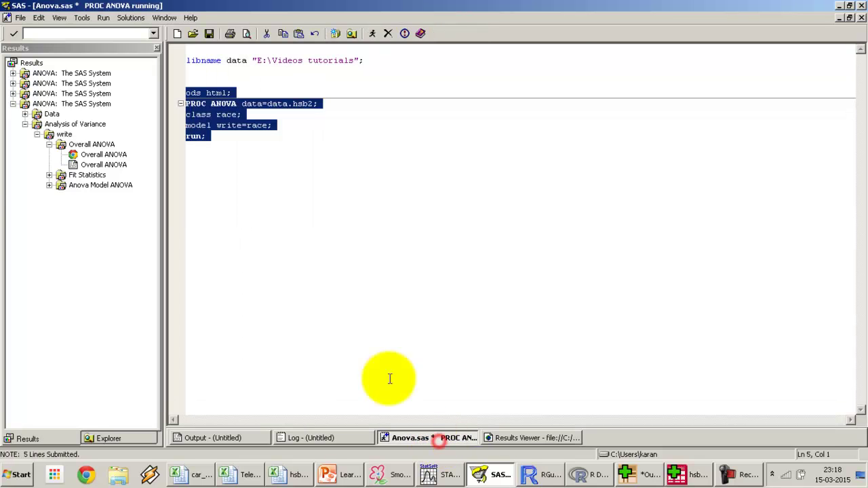
pyautogui.click(269, 159)
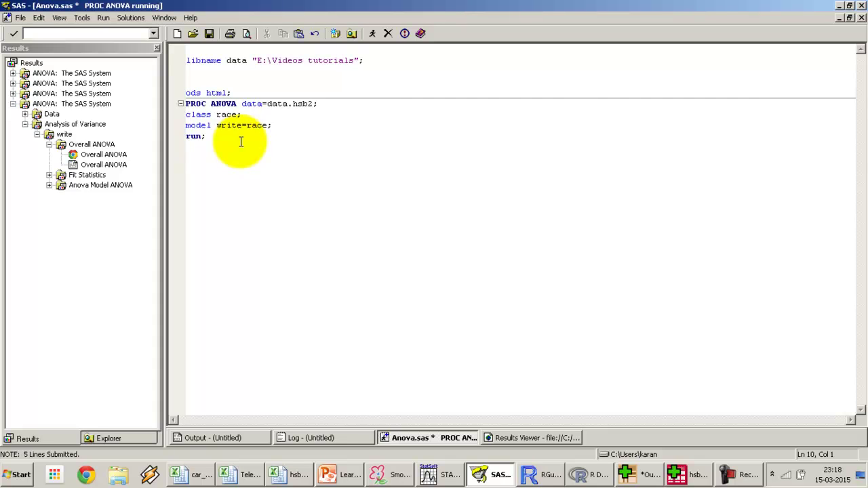
pyautogui.click(339, 473)
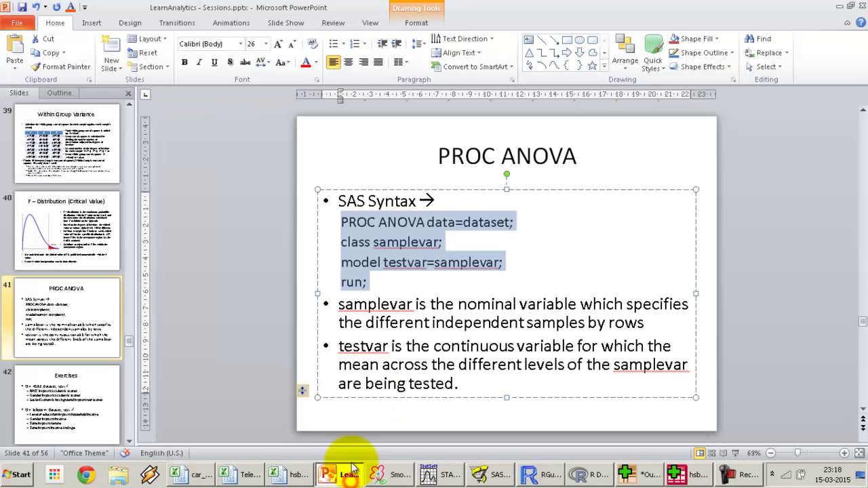
pyautogui.click(269, 264)
pyautogui.press('pagedown')
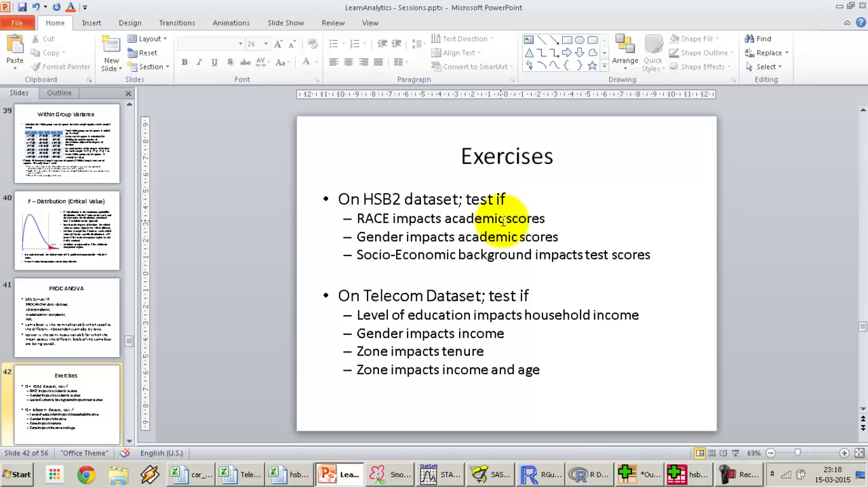
# Return to Anova.sas in SAS and add read after write as a second dependent variable in the model statement.
pyautogui.hotkey('alt', 'Tab')
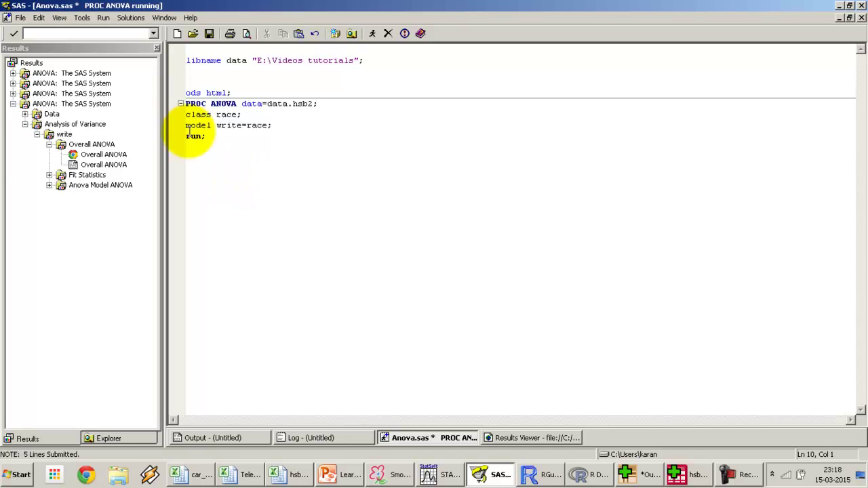
pyautogui.click(242, 126)
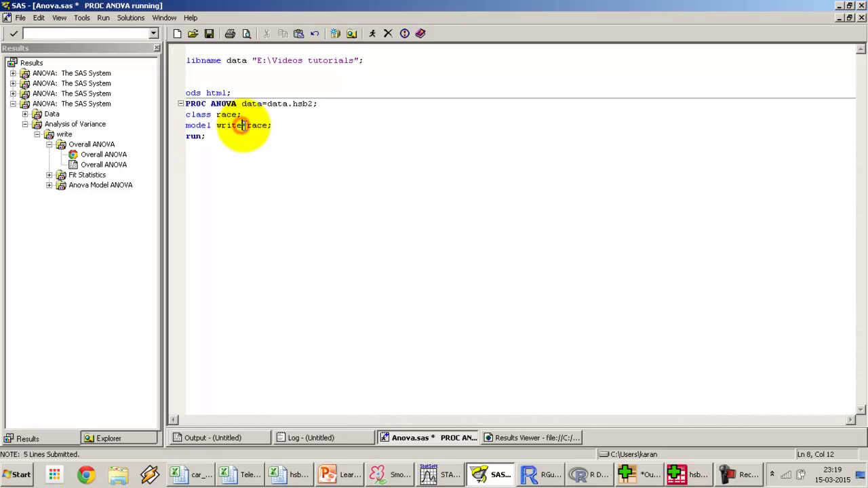
pyautogui.write('read')
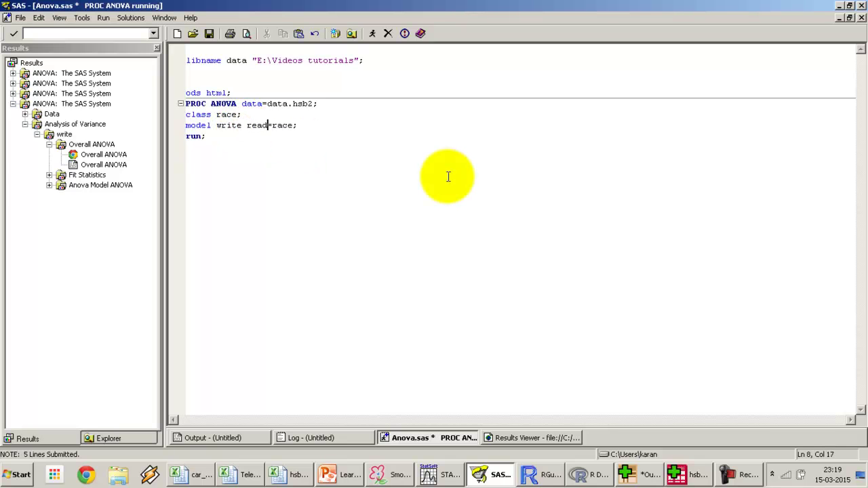
# Submit the code from ods html through run for the write and read ANOVA by race, and open the log.
pyautogui.click(448, 176)
pyautogui.hotkey('shift', 'Up')
pyautogui.hotkey('shift', 'Up')
pyautogui.hotkey('shift', 'Up')
pyautogui.hotkey('shift', 'Up')
pyautogui.hotkey('shift', 'Up')
pyautogui.hotkey('shift', 'Up')
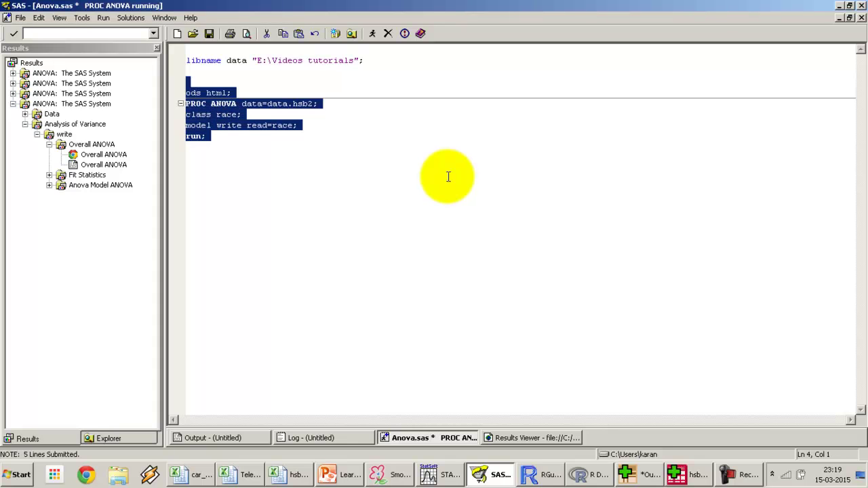
pyautogui.click(318, 438)
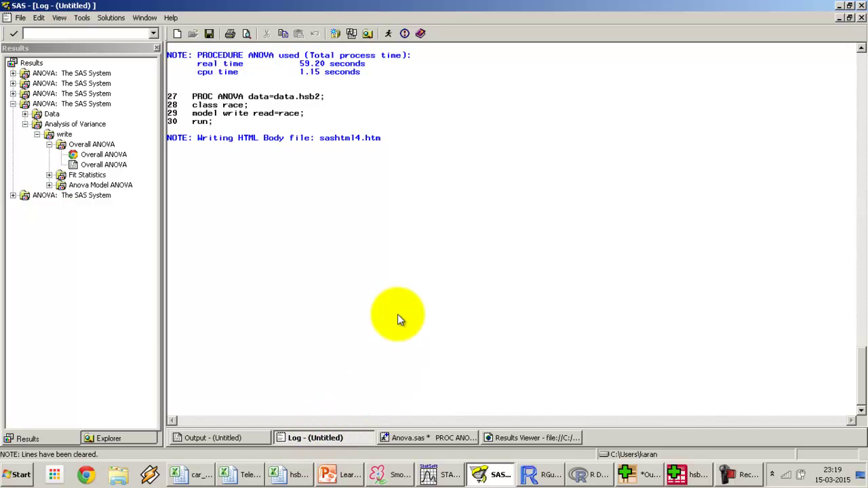
# Open the newest run's Overall ANOVA output for write and examine the ANOVA tables for both write and read.
pyautogui.click(12, 201)
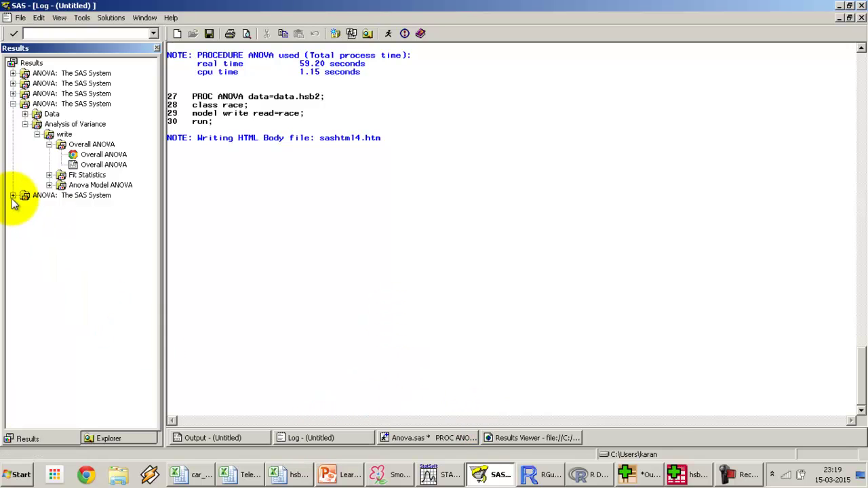
pyautogui.click(13, 196)
pyautogui.click(25, 205)
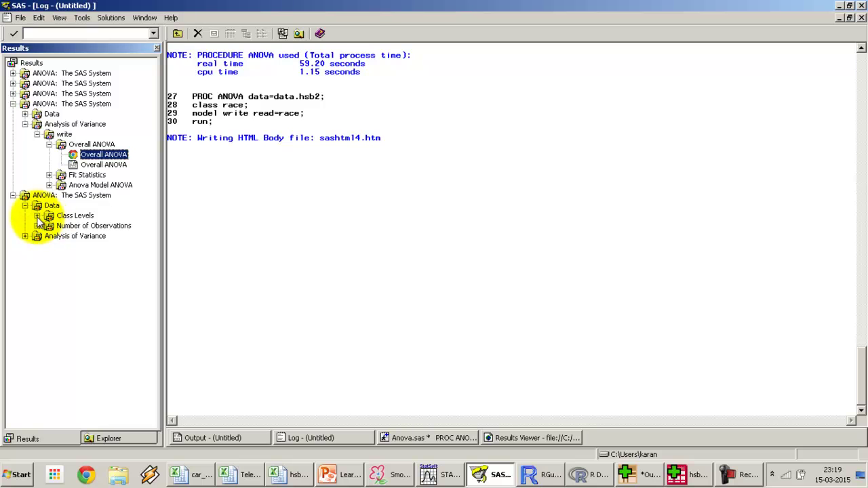
pyautogui.click(25, 237)
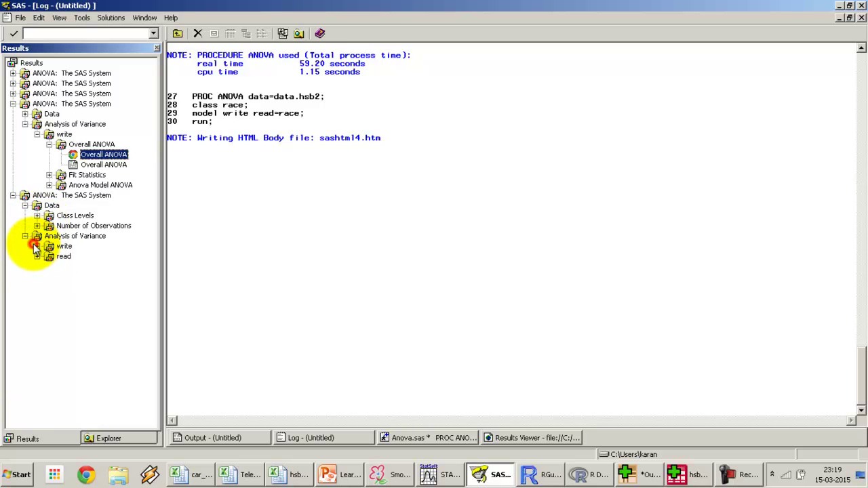
pyautogui.click(36, 246)
pyautogui.click(49, 256)
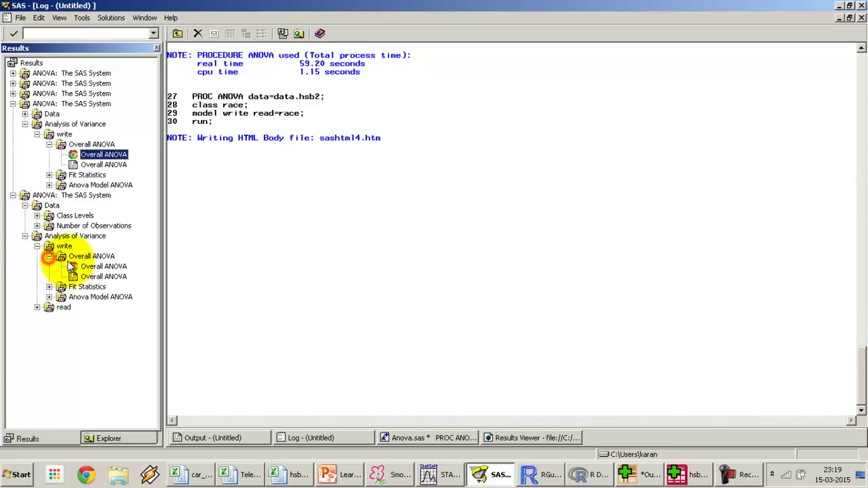
pyautogui.doubleClick(75, 267)
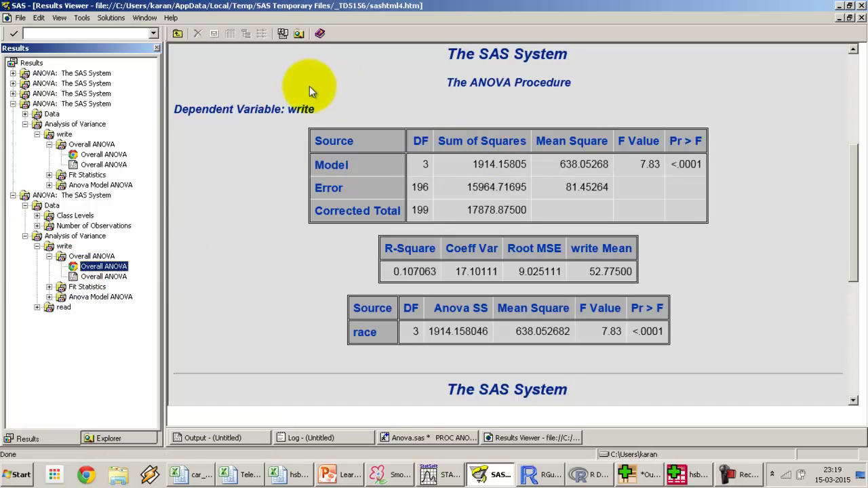
pyautogui.moveTo(849, 223); pyautogui.dragTo(852, 306)
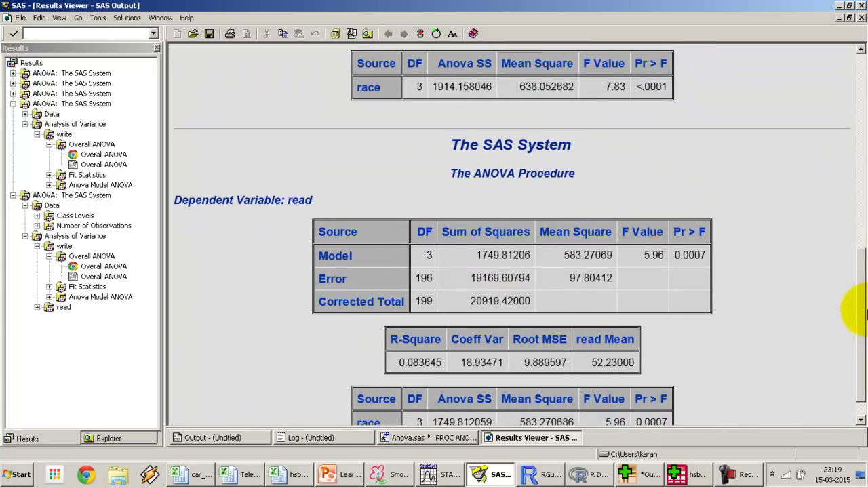
# Review the model statement in Anova.sas and open the Hsb2 table of the Data library to check the score variable names.
pyautogui.click(397, 440)
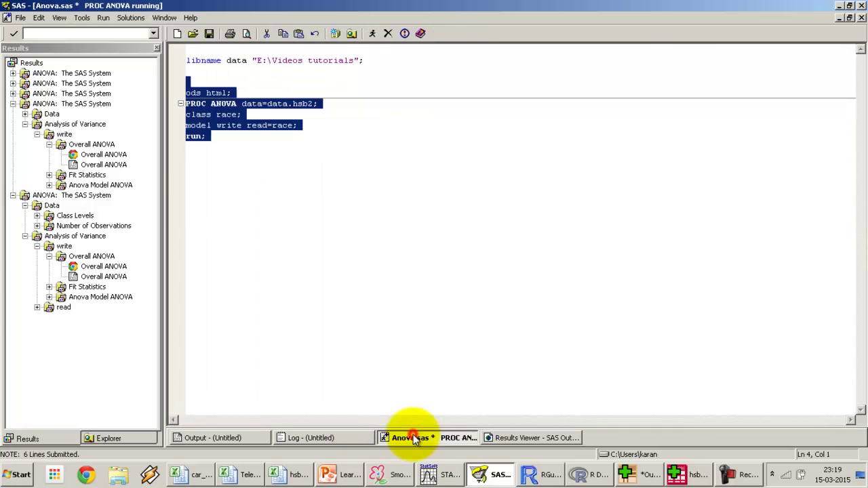
pyautogui.click(234, 132)
pyautogui.doubleClick(280, 126)
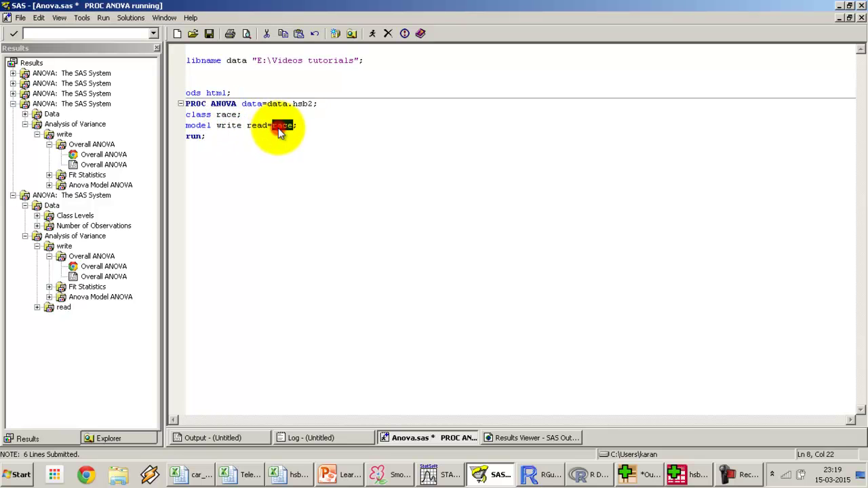
pyautogui.click(217, 127)
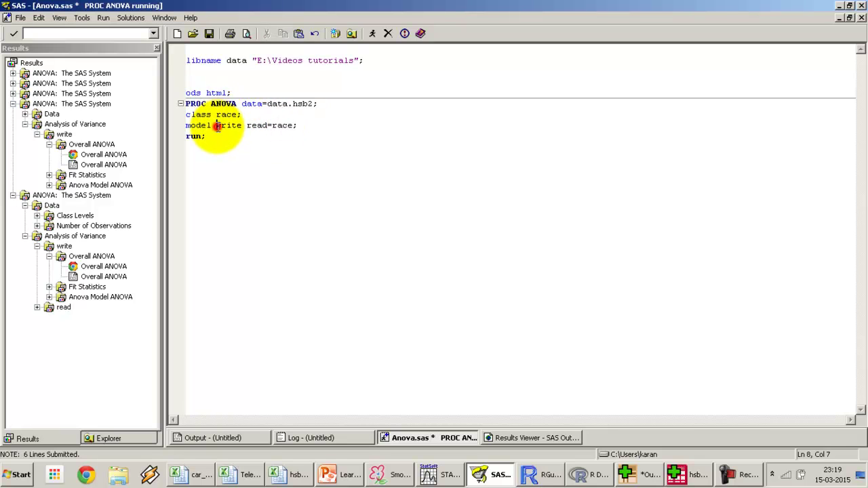
pyautogui.click(269, 126)
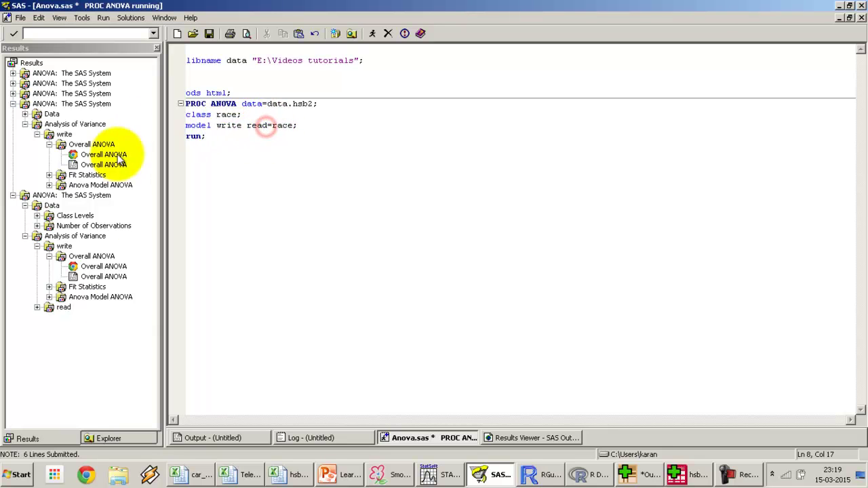
pyautogui.click(109, 439)
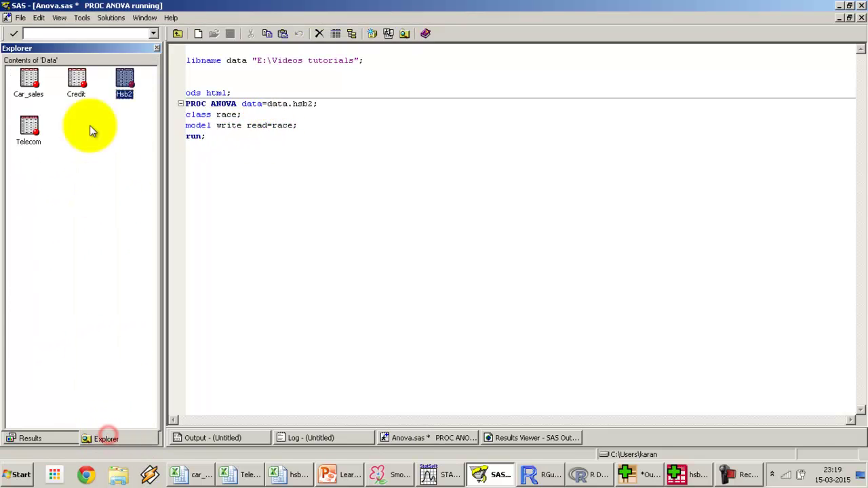
pyautogui.doubleClick(123, 90)
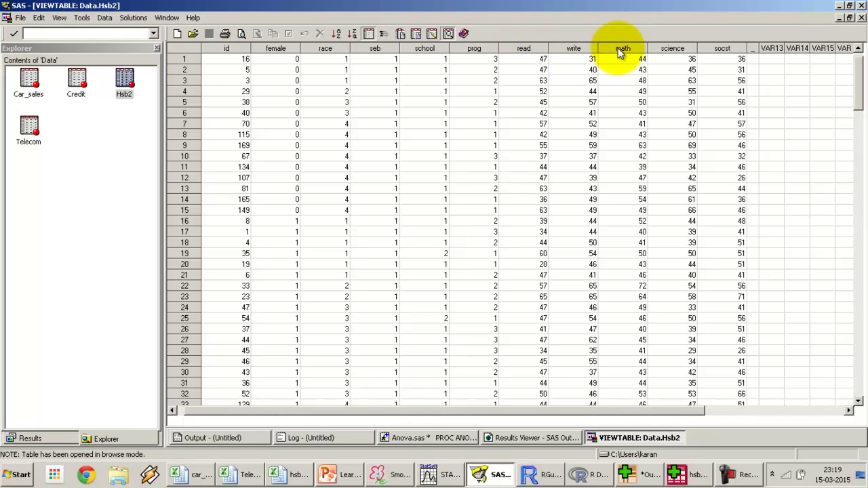
# Add math, science and socst as dependent variables after read in the Anova.sas model statement, checking the names against the Hsb2 table.
pyautogui.click(443, 438)
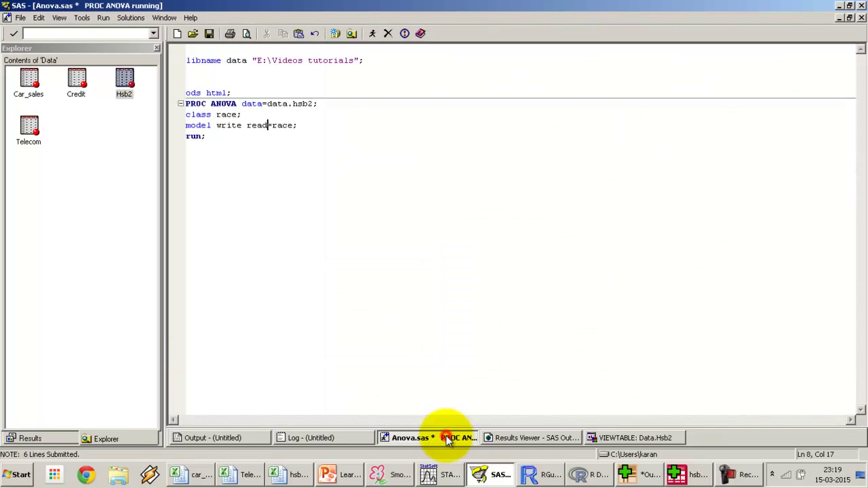
pyautogui.write('mat')
pyautogui.write('h science s')
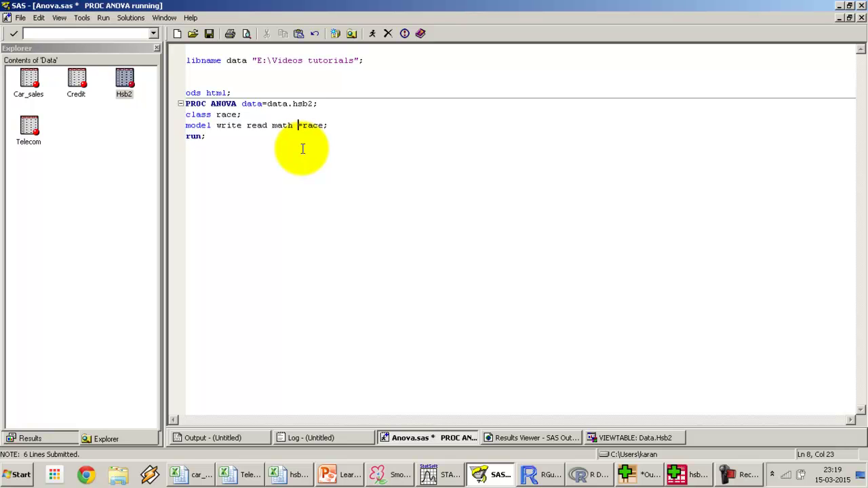
pyautogui.write('ocst')
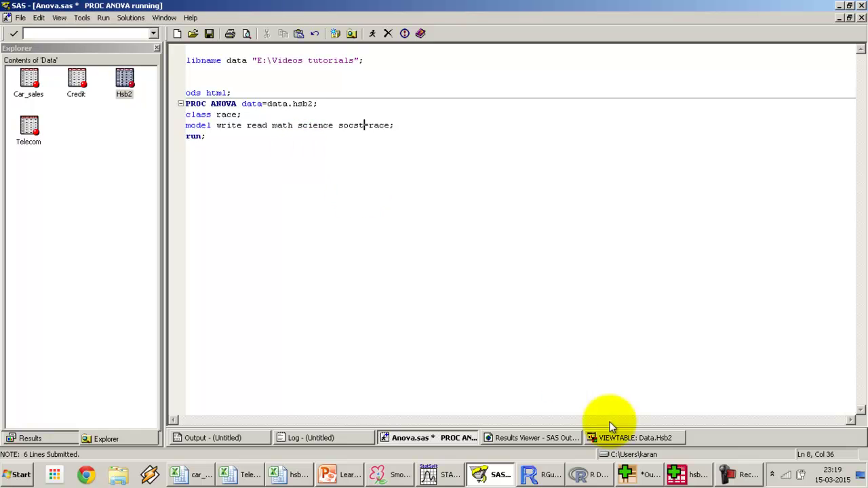
pyautogui.click(670, 438)
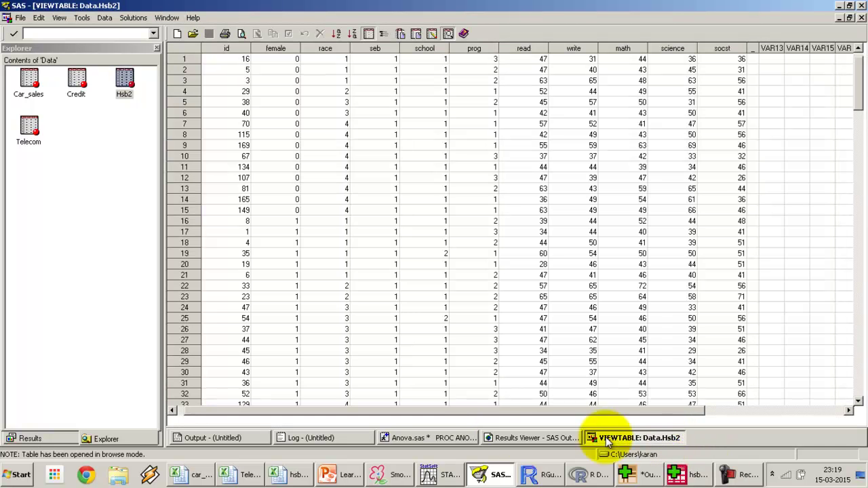
pyautogui.click(443, 436)
# Save Anova.sas and submit the code from ods html through run to test all five scores by race.
pyautogui.hotkey('ctrl', 'End')
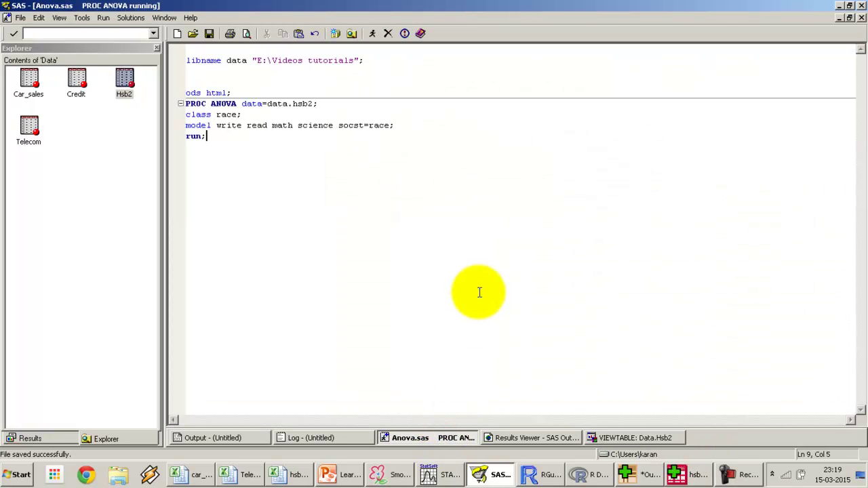
pyautogui.hotkey('shift', 'Up')
pyautogui.hotkey('shift', 'Up')
pyautogui.hotkey('shift', 'Up')
pyautogui.hotkey('shift', 'Up')
pyautogui.hotkey('shift', 'Up')
pyautogui.press('F8')
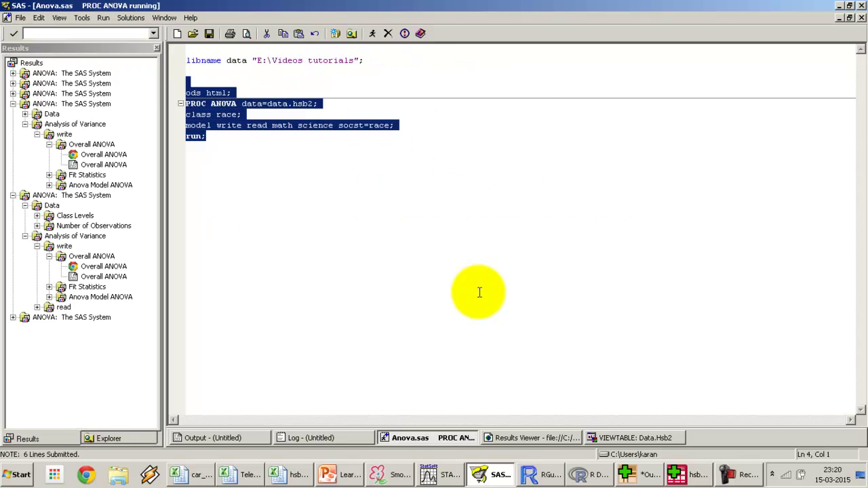
# Expand the newest run's results, open the Overall ANOVA output for write and examine the model's p-value.
pyautogui.click(12, 317)
pyautogui.click(25, 337)
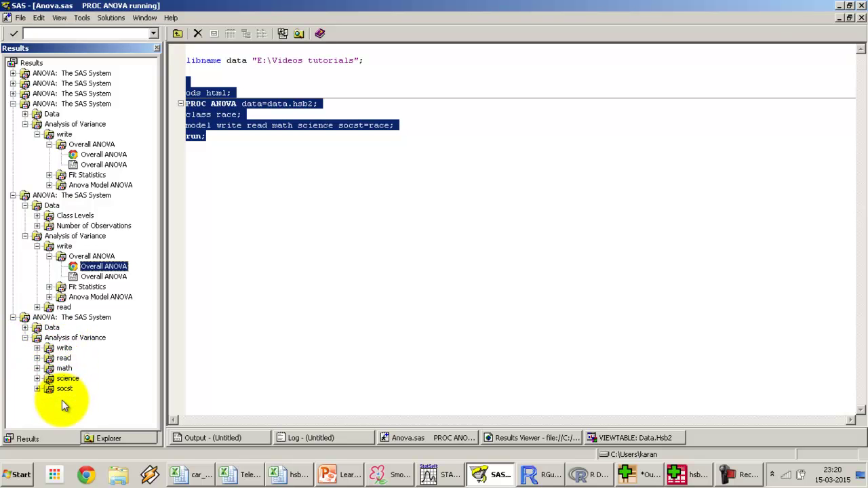
pyautogui.click(38, 348)
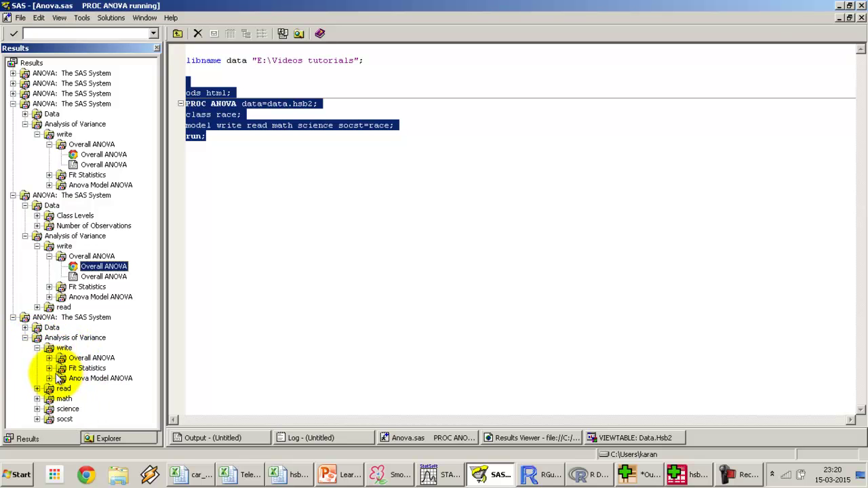
pyautogui.click(49, 358)
pyautogui.doubleClick(87, 370)
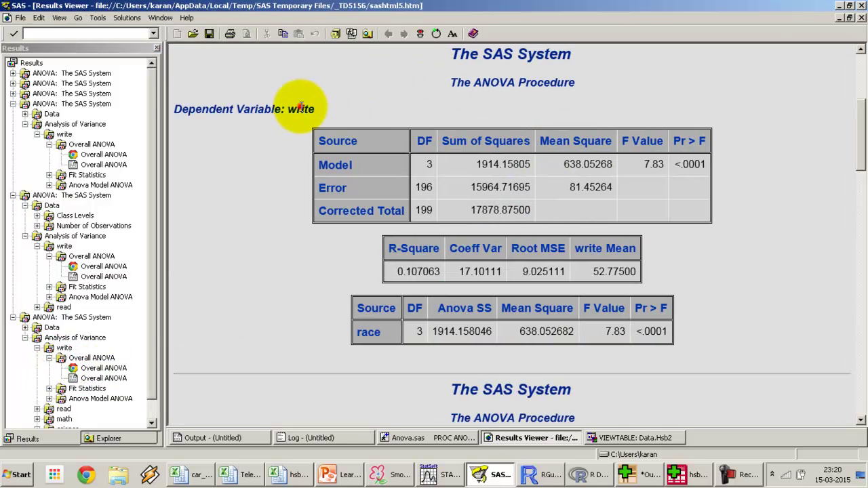
pyautogui.doubleClick(687, 164)
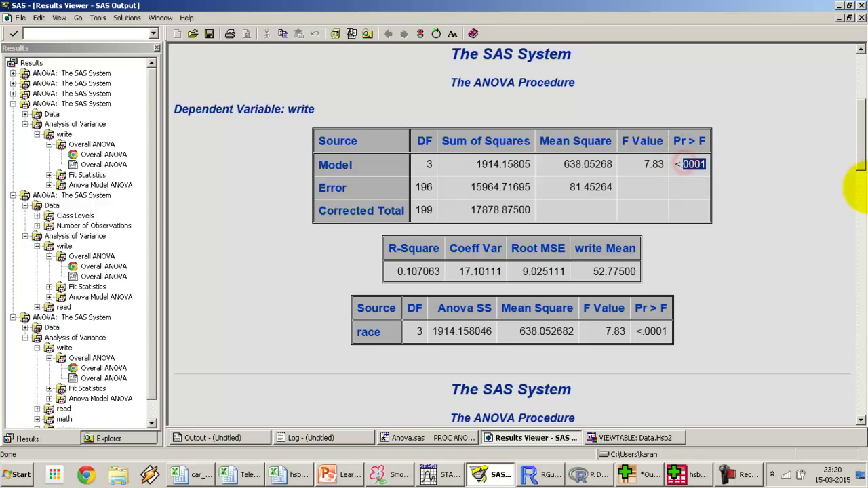
# Examine the model's p-value in the ANOVA table for the dependent variable read.
pyautogui.moveTo(848, 158); pyautogui.dragTo(865, 248)
pyautogui.click(862, 248)
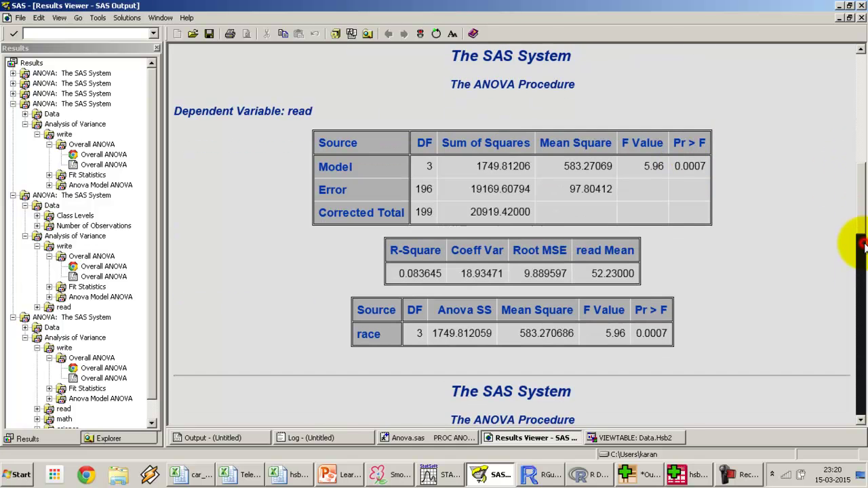
pyautogui.doubleClick(690, 167)
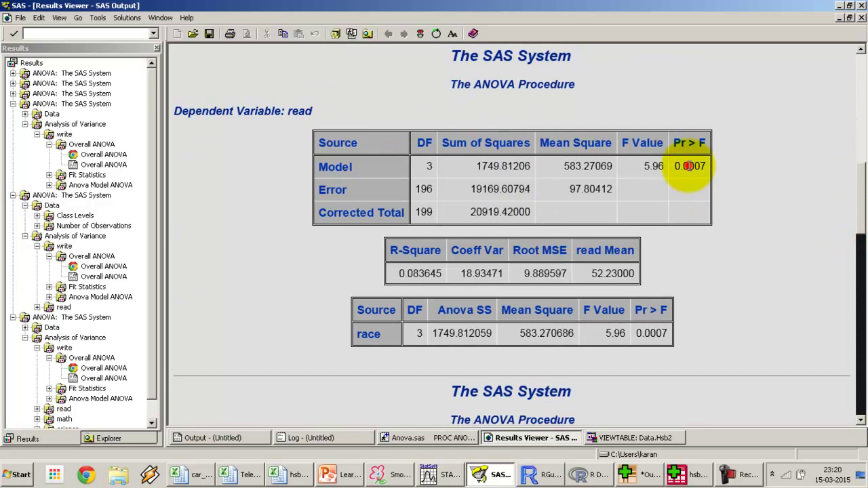
pyautogui.click(852, 213)
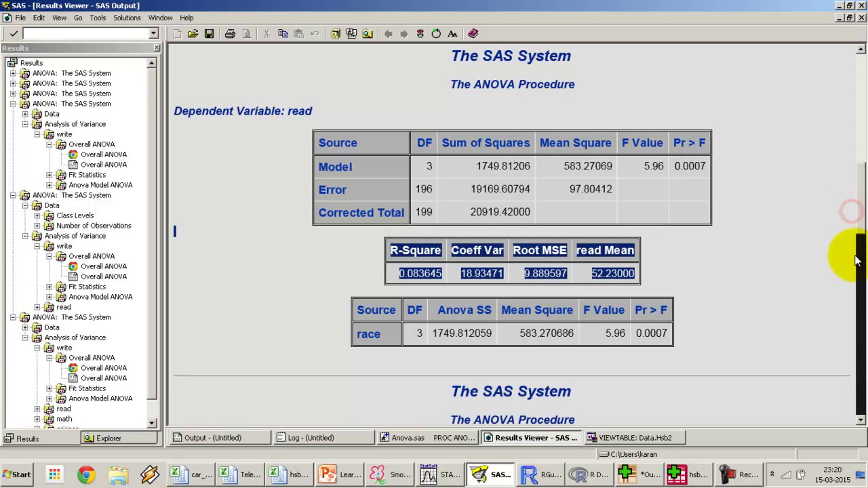
# Examine the model p-values in the ANOVA tables for math and science.
pyautogui.click(856, 262)
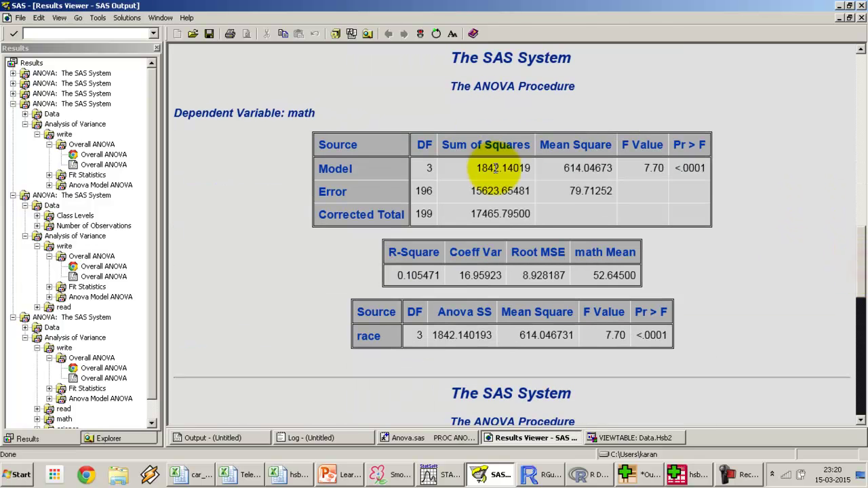
pyautogui.doubleClick(299, 113)
pyautogui.doubleClick(690, 168)
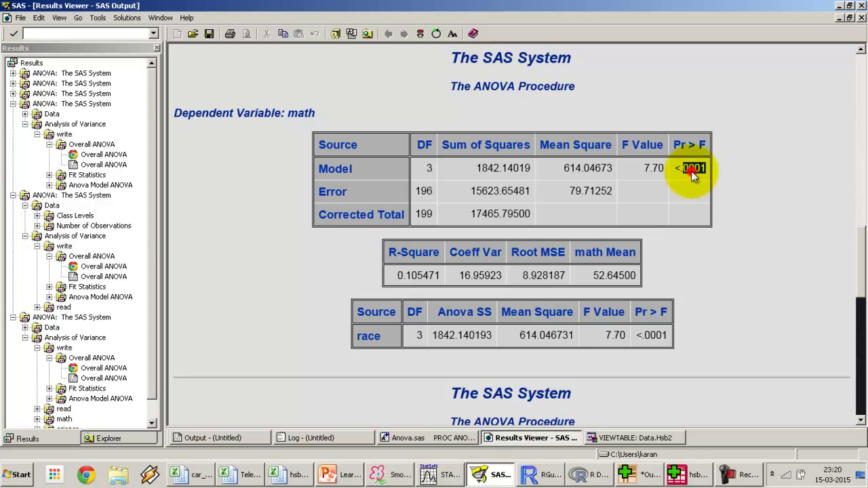
pyautogui.click(860, 272)
pyautogui.moveTo(860, 273); pyautogui.dragTo(856, 299)
pyautogui.doubleClick(701, 231)
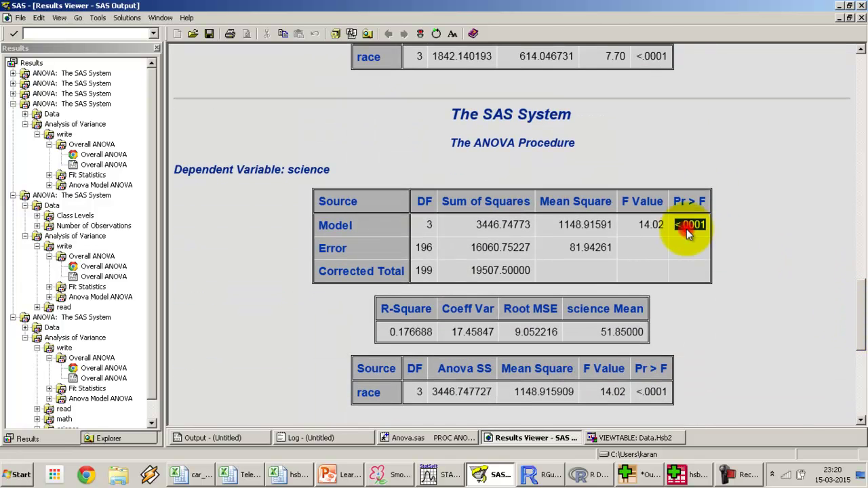
# Examine the ANOVA table for socst, comparing the dependent variable with the model's p-value.
pyautogui.click(861, 327)
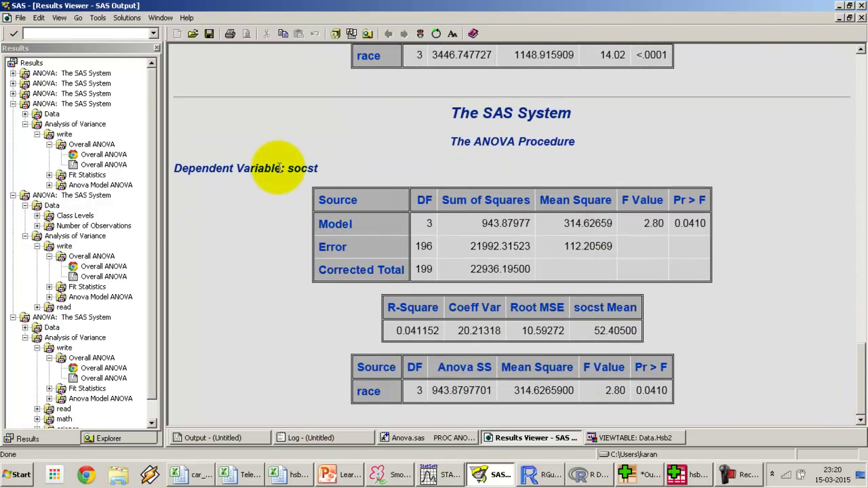
pyautogui.doubleClick(303, 168)
pyautogui.click(690, 228)
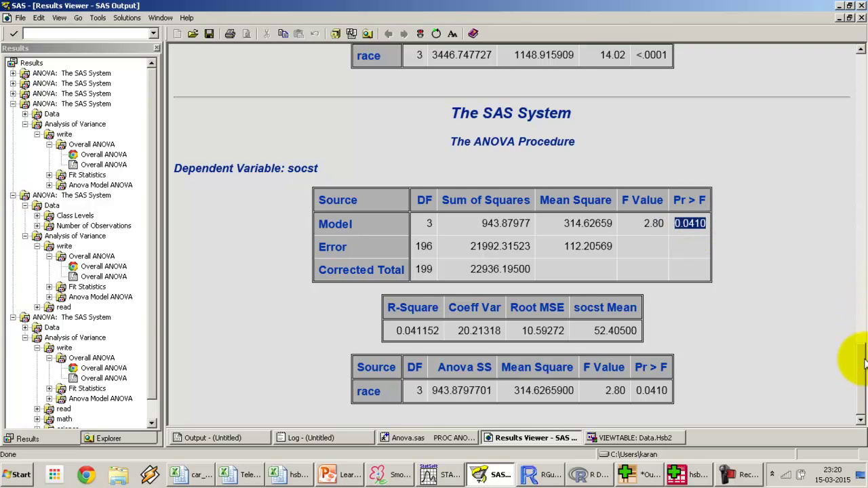
pyautogui.click(691, 220)
pyautogui.doubleClick(691, 220)
pyautogui.click(299, 176)
pyautogui.click(692, 223)
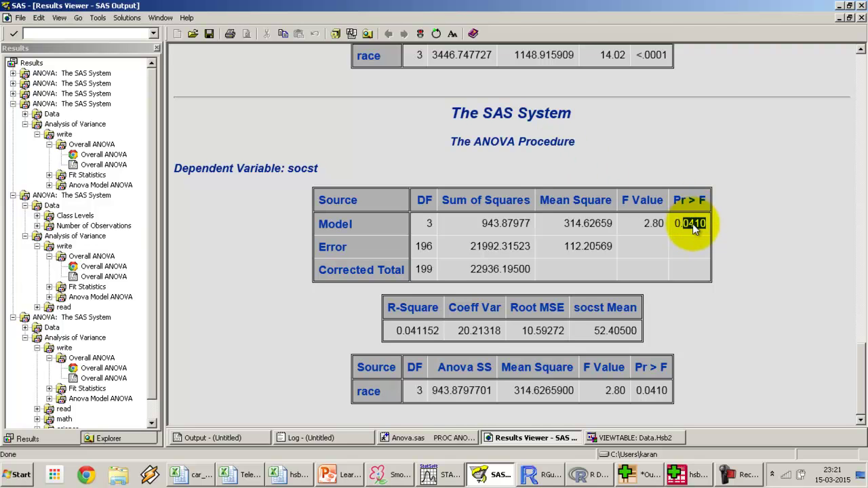
pyautogui.doubleClick(306, 168)
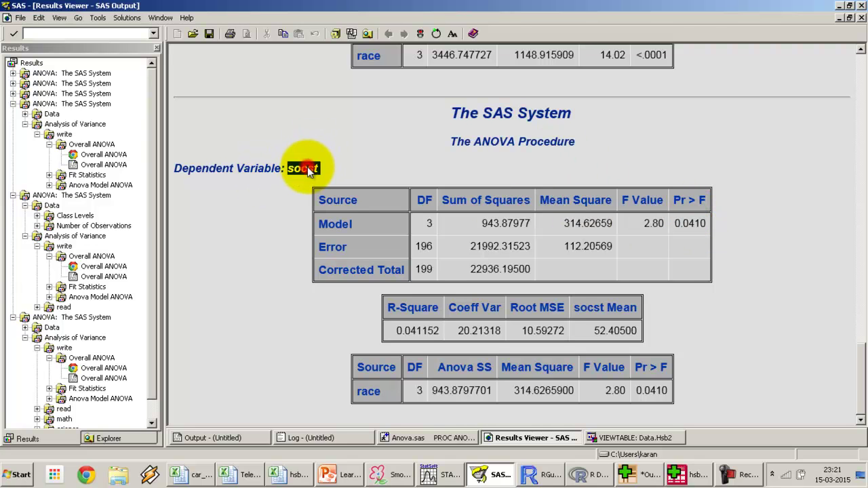
# Return to the Anova.sas code, then switch to PowerPoint and read the HSB2 exercises on the Exercises slide.
pyautogui.click(420, 440)
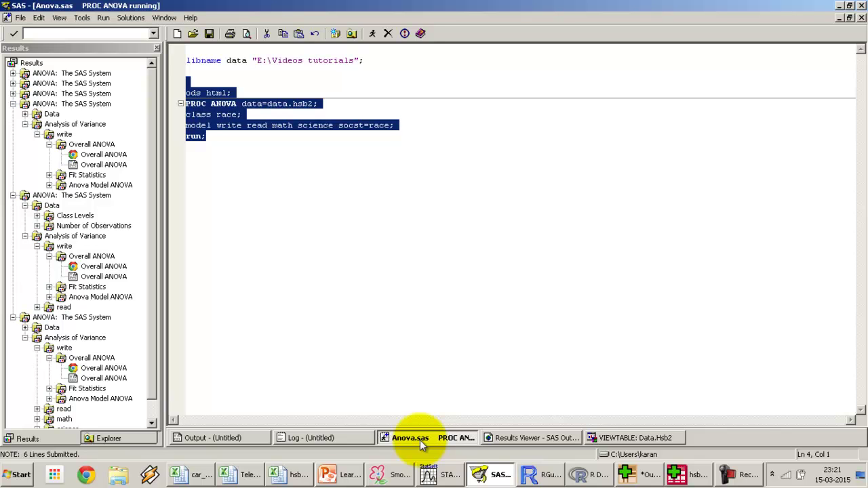
pyautogui.click(274, 198)
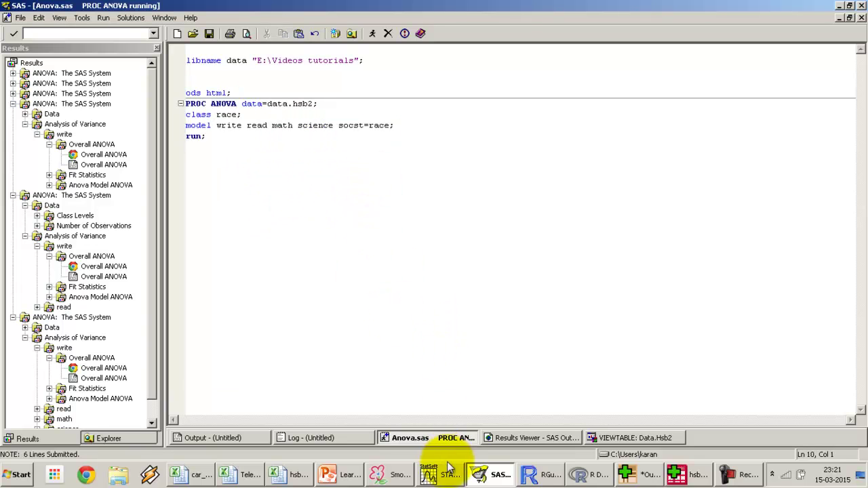
pyautogui.click(347, 474)
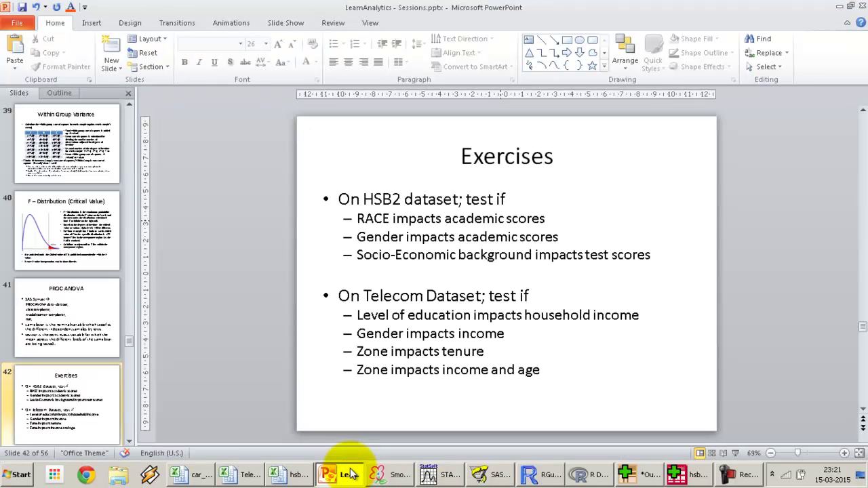
pyautogui.click(143, 210)
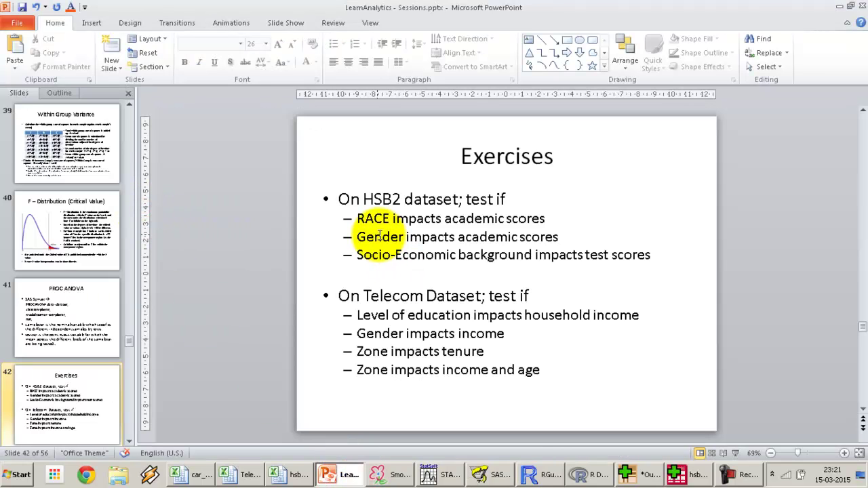
# Switch back to SAS and add a second ods html; statement below the race block in Anova.sas.
pyautogui.hotkey('alt', 'Tab')
pyautogui.press('Return')
pyautogui.write('ods ht')
pyautogui.write('ml; ')
pyautogui.write('proc')
pyautogui.write(' ANOC')
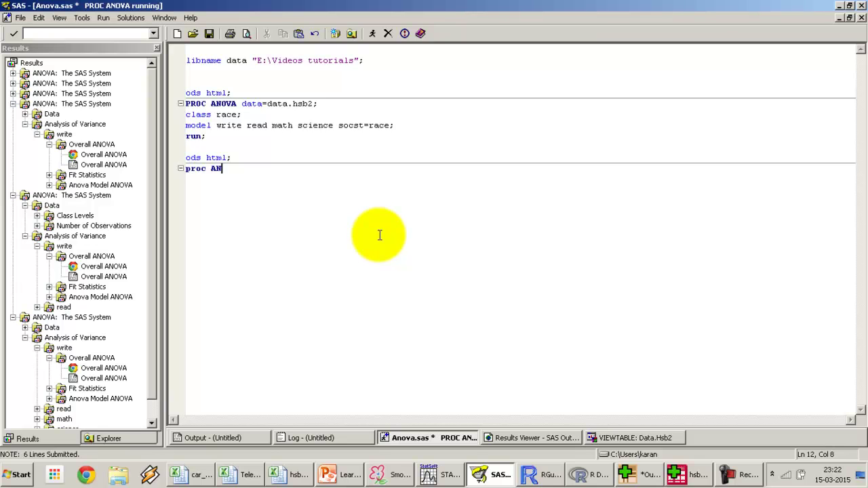
pyautogui.press('BackSpace')
pyautogui.press('BackSpace')
pyautogui.press('BackSpace')
pyautogui.press('BackSpace')
pyautogui.press('BackSpace')
pyautogui.press('BackSpace')
pyautogui.press('BackSpace')
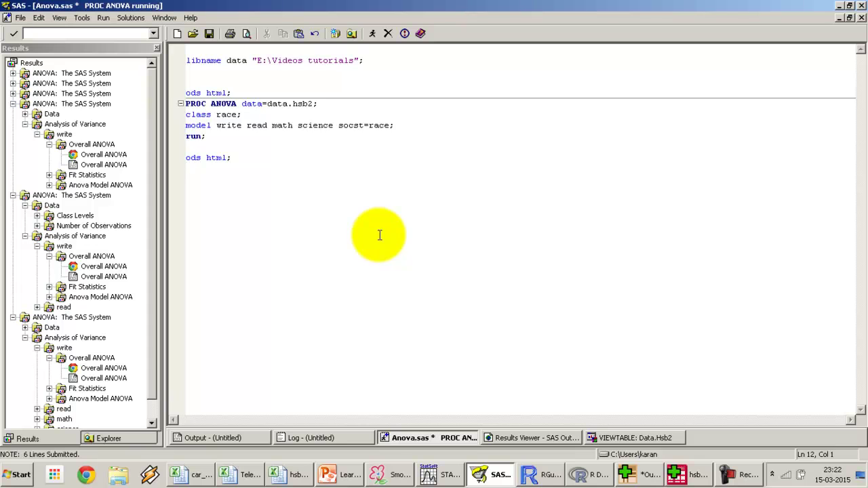
# Copy the race PROC ANOVA block through run; and paste it below the second ods html; statement.
pyautogui.moveTo(219, 142); pyautogui.dragTo(180, 107)
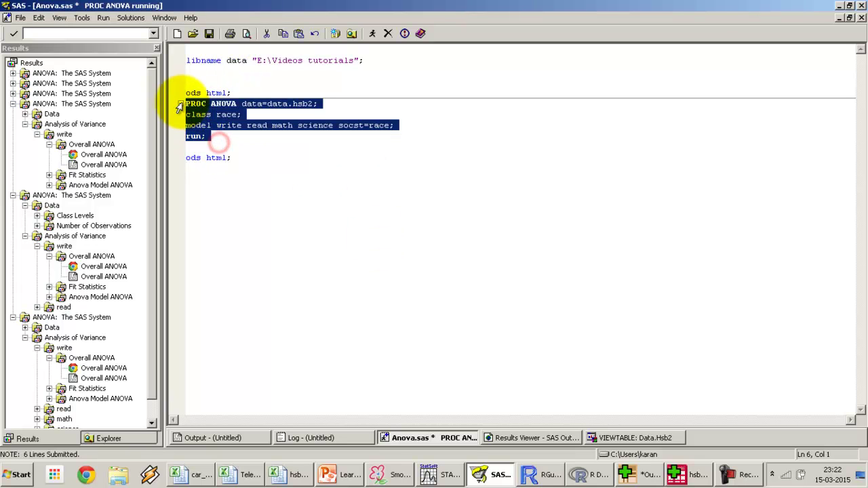
pyautogui.hotkey('ctrl', 'c')
pyautogui.click(246, 155)
pyautogui.press('Return')
pyautogui.hotkey('ctrl', 'v')
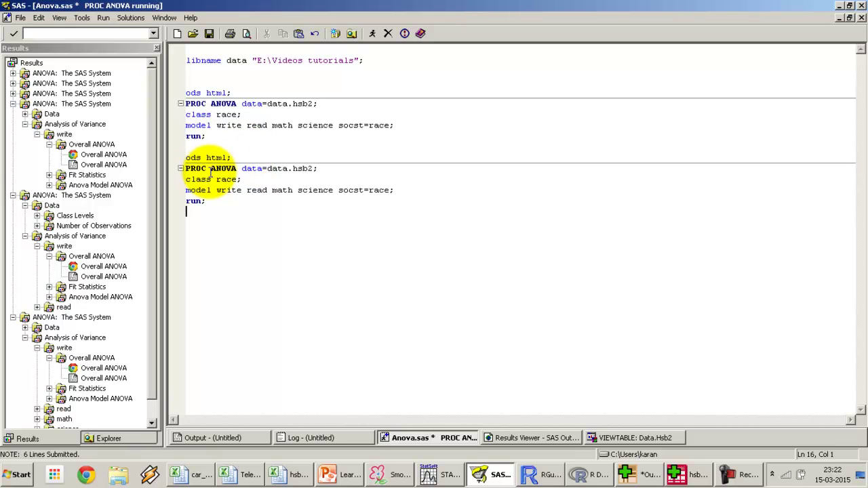
# Change the copied block's class variable to gender and its model statement to write=gender.
pyautogui.doubleClick(228, 179)
pyautogui.write('gender')
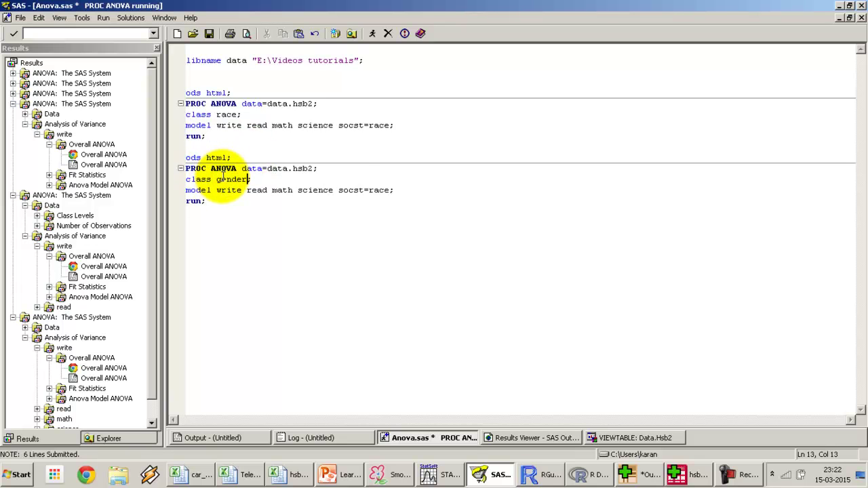
pyautogui.moveTo(364, 193); pyautogui.dragTo(248, 193)
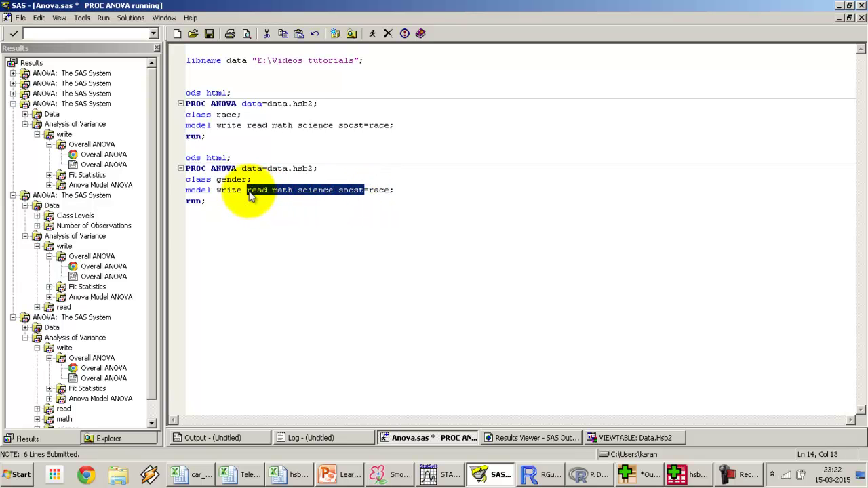
pyautogui.press('Delete')
pyautogui.press('BackSpace')
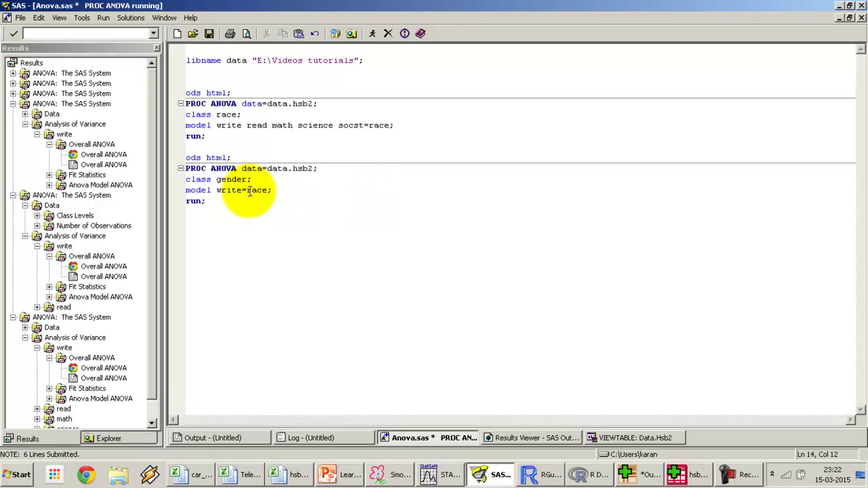
pyautogui.doubleClick(253, 191)
pyautogui.write('gender')
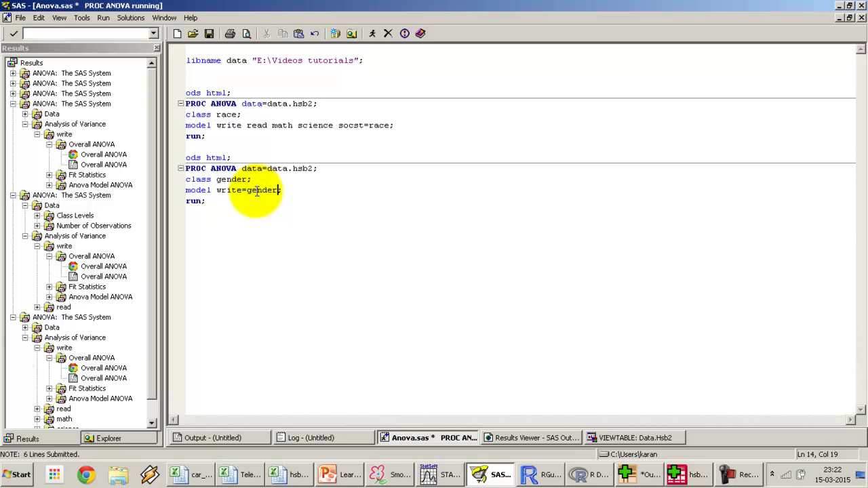
# Select the second block from ods html; through run; and submit it to test write by gender.
pyautogui.hotkey('ctrl', 'End')
pyautogui.hotkey('shift', 'Up')
pyautogui.hotkey('shift', 'Up')
pyautogui.hotkey('shift', 'Up')
pyautogui.hotkey('shift', 'Up')
pyautogui.hotkey('shift', 'Up')
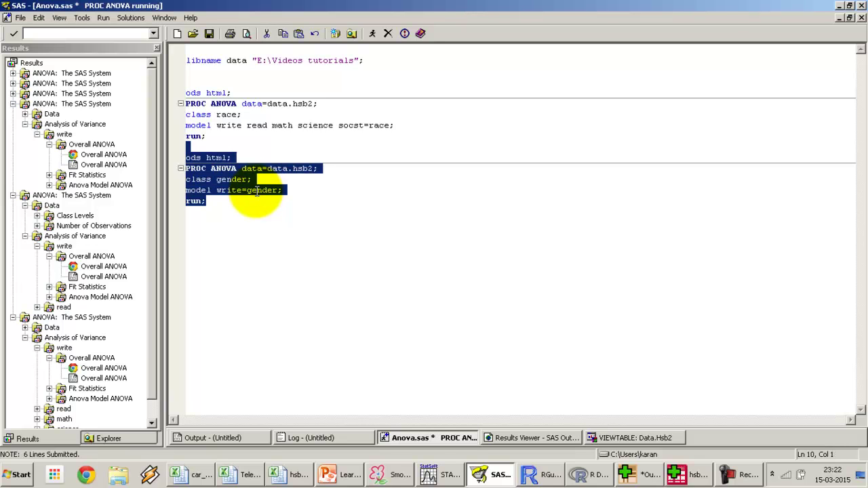
# Look for the gender run's output in the Results Viewer and results tree, and read the log.
pyautogui.click(634, 437)
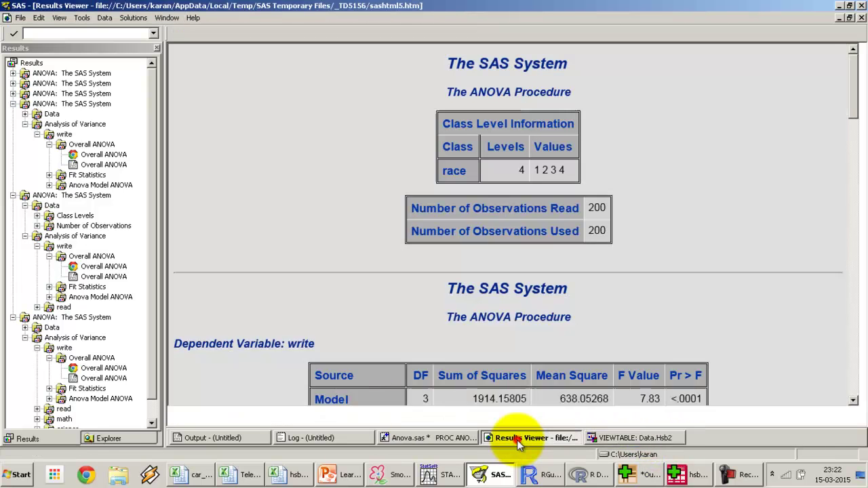
pyautogui.moveTo(860, 116); pyautogui.dragTo(856, 449)
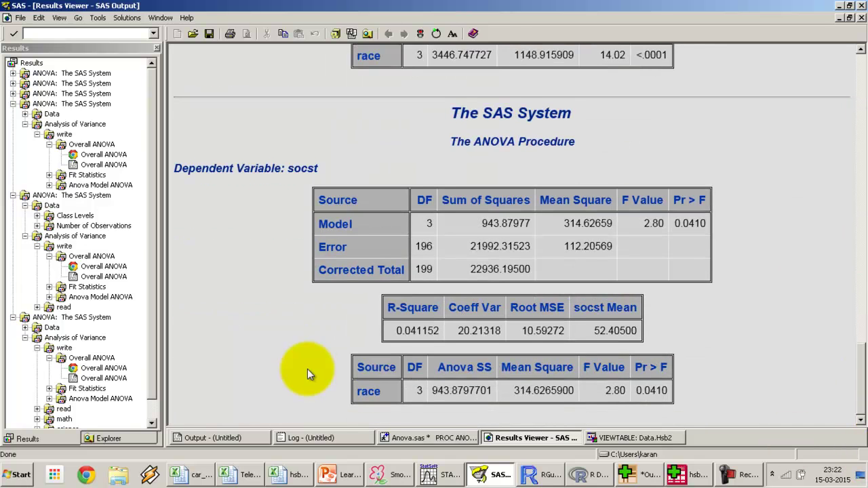
pyautogui.click(149, 409)
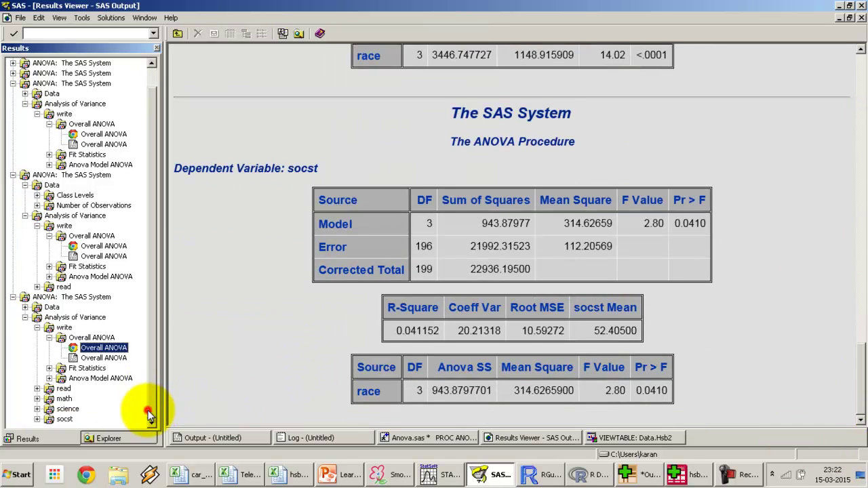
pyautogui.click(12, 297)
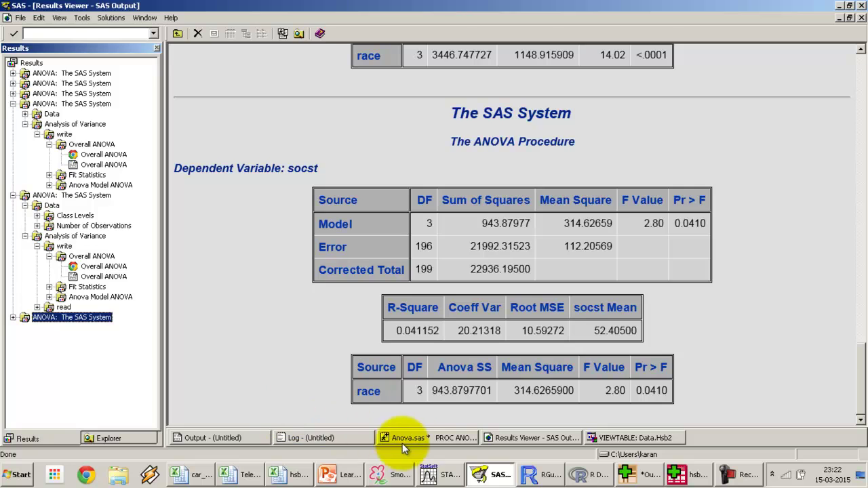
pyautogui.click(349, 437)
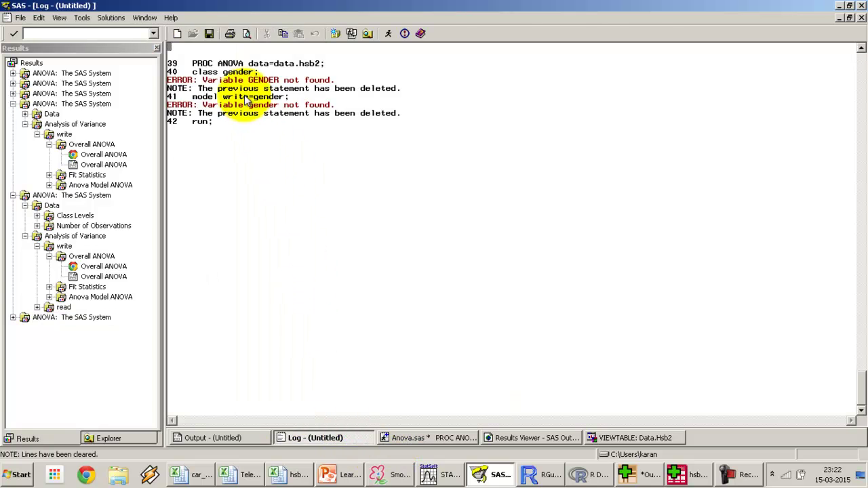
# Look up the gender variable in the Hsb2 table and copy the column name female from its attributes.
pyautogui.click(430, 434)
pyautogui.click(624, 438)
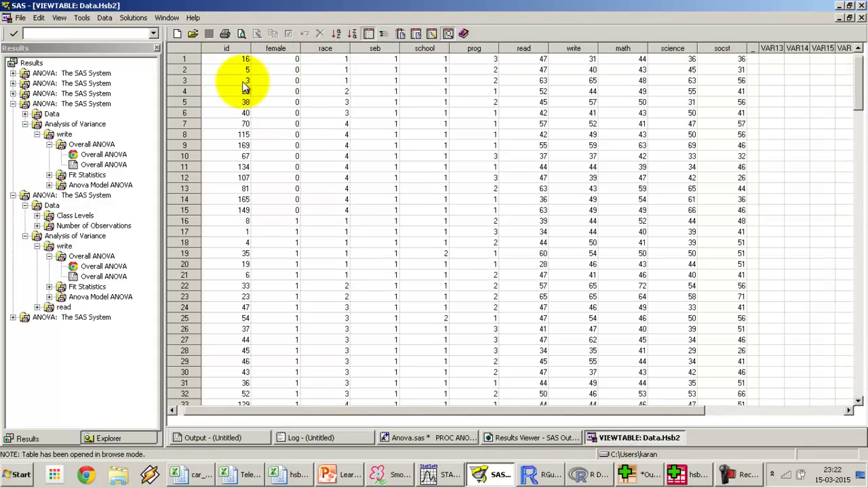
pyautogui.doubleClick(278, 54)
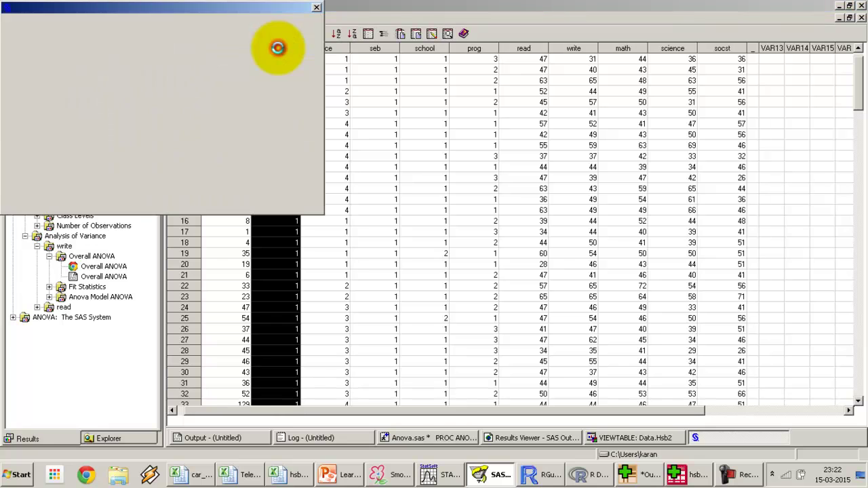
pyautogui.doubleClick(83, 56)
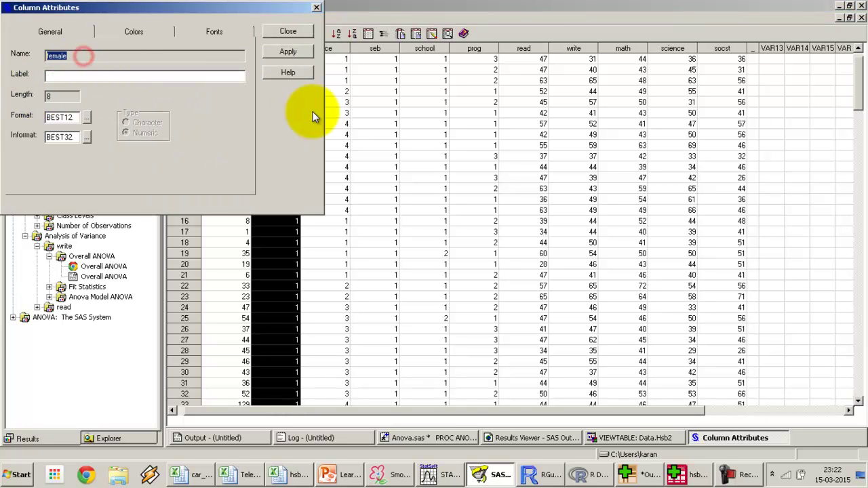
pyautogui.click(288, 34)
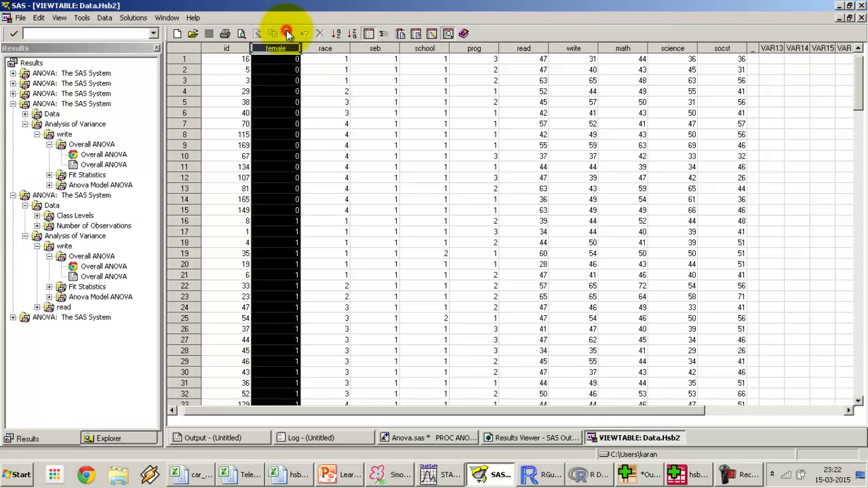
# Replace gender with female in the class and model statements of the second PROC ANOVA block.
pyautogui.click(426, 443)
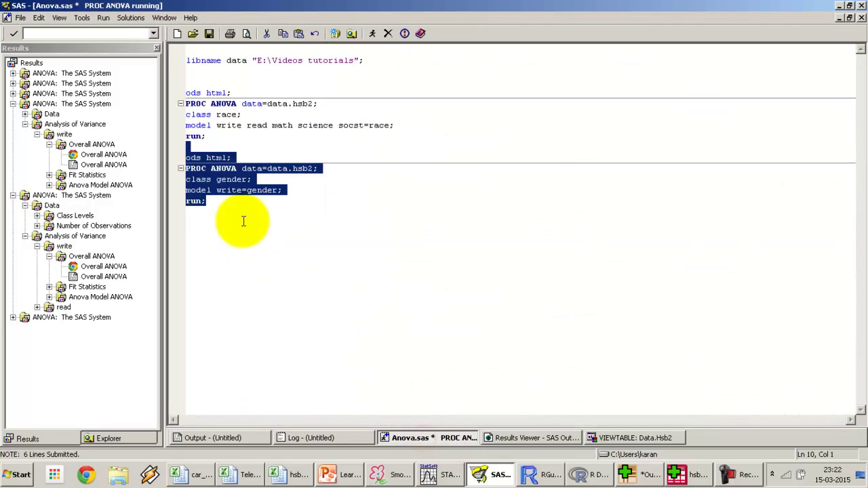
pyautogui.doubleClick(228, 179)
pyautogui.hotkey('ctrl', 'v')
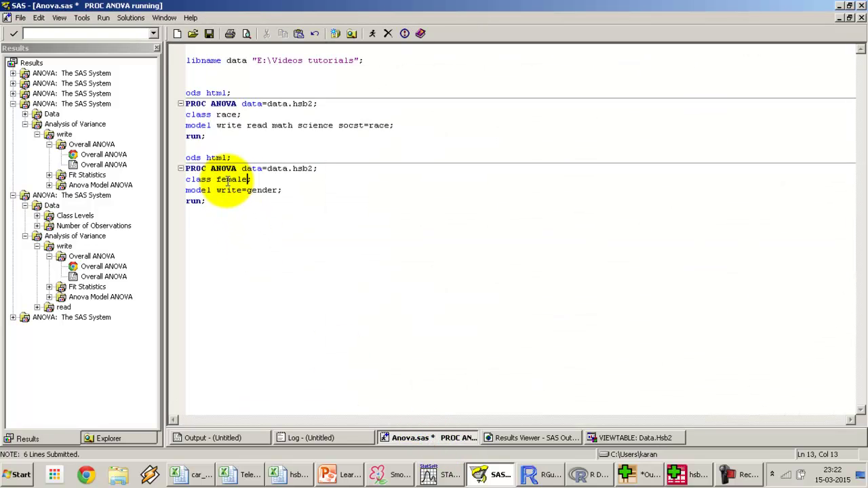
pyautogui.doubleClick(264, 191)
pyautogui.hotkey('ctrl', 'v')
# Submit the second block from ods html; through run; to test write by female, and check the log.
pyautogui.moveTo(207, 201); pyautogui.dragTo(167, 152)
pyautogui.press('F8')
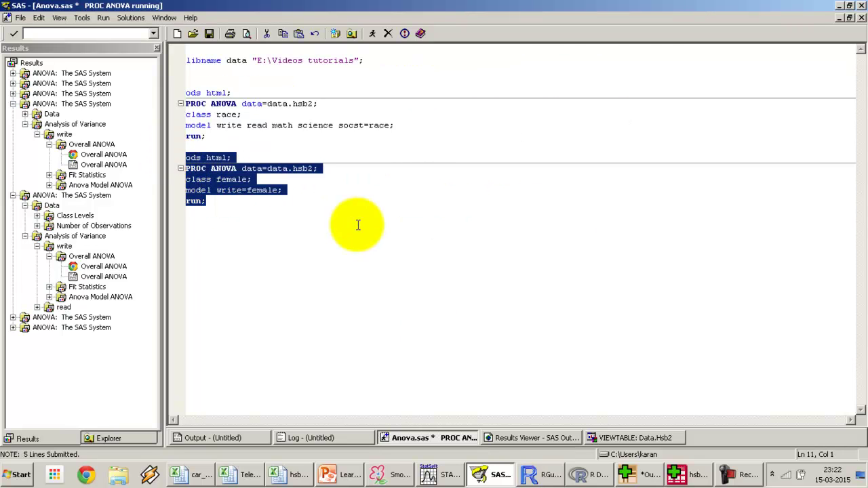
pyautogui.click(337, 441)
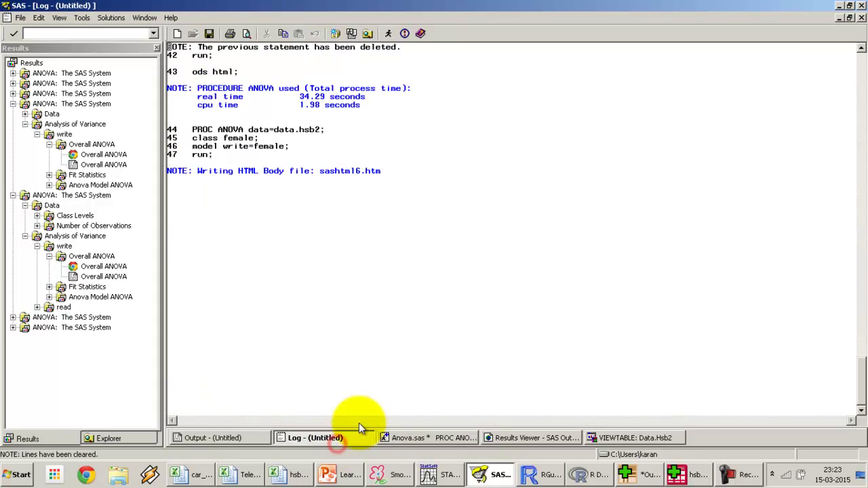
# Open the newest run's Overall ANOVA table for write and examine the dependent variable and the model's p-value.
pyautogui.click(12, 328)
pyautogui.click(26, 348)
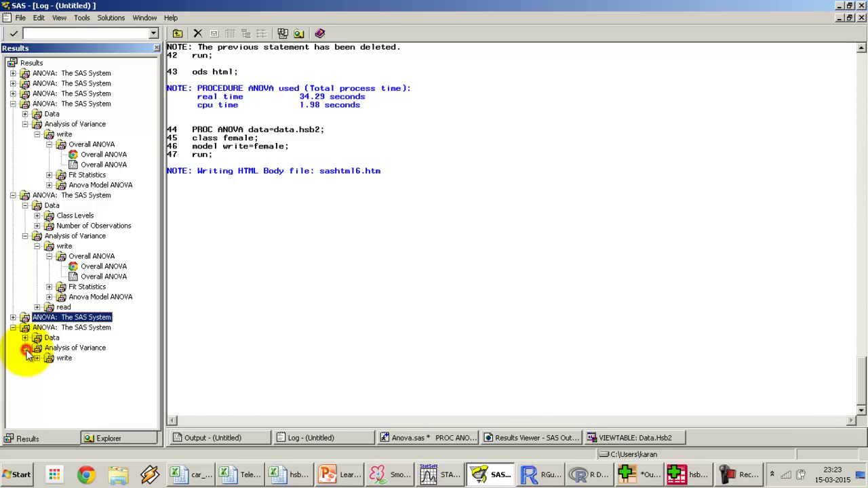
pyautogui.click(37, 358)
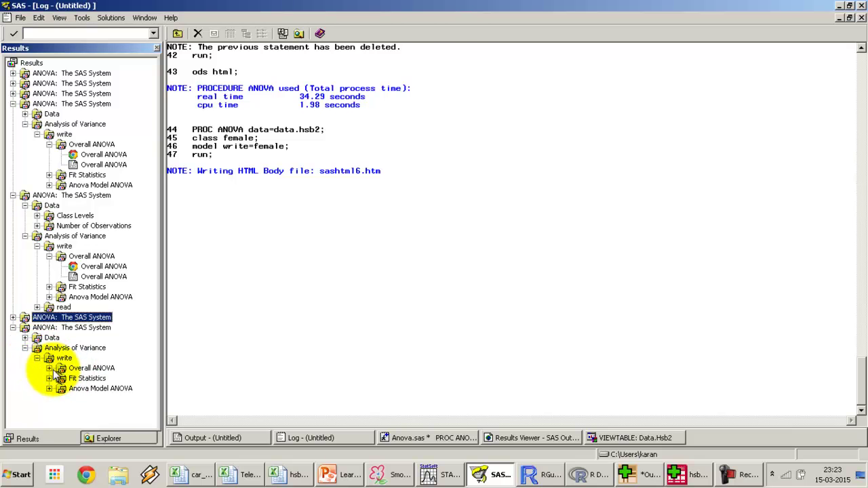
pyautogui.click(49, 368)
pyautogui.doubleClick(80, 378)
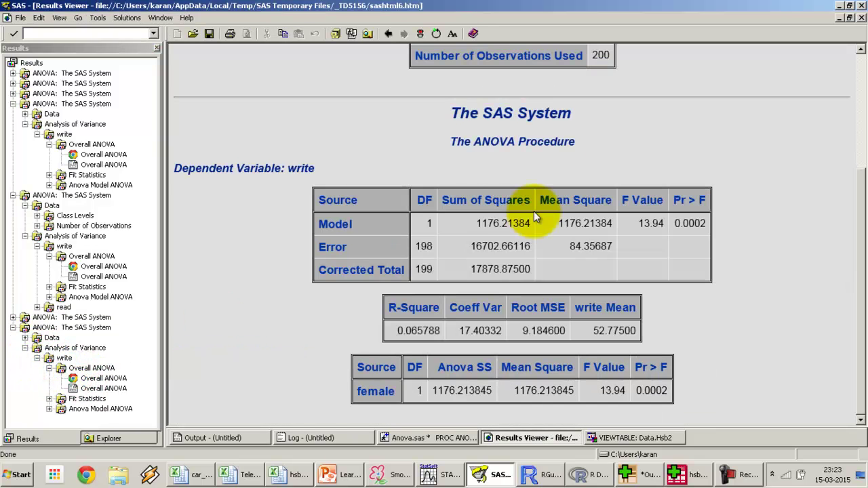
pyautogui.doubleClick(302, 169)
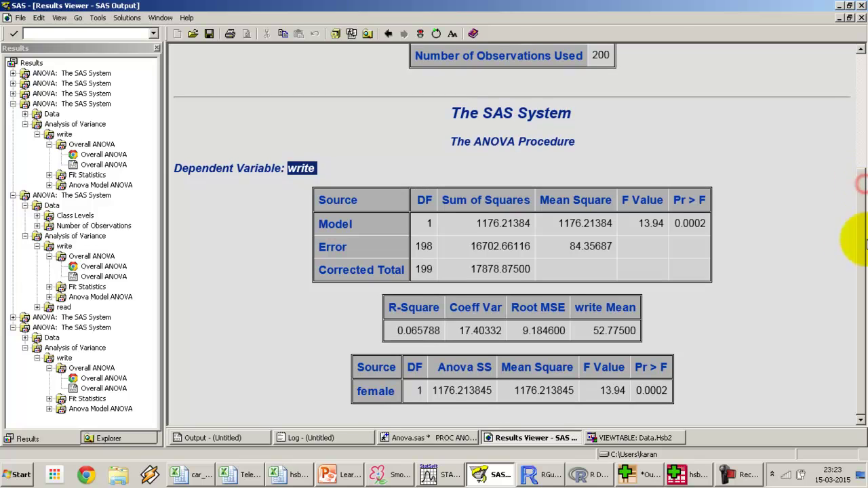
pyautogui.moveTo(683, 224); pyautogui.dragTo(706, 224)
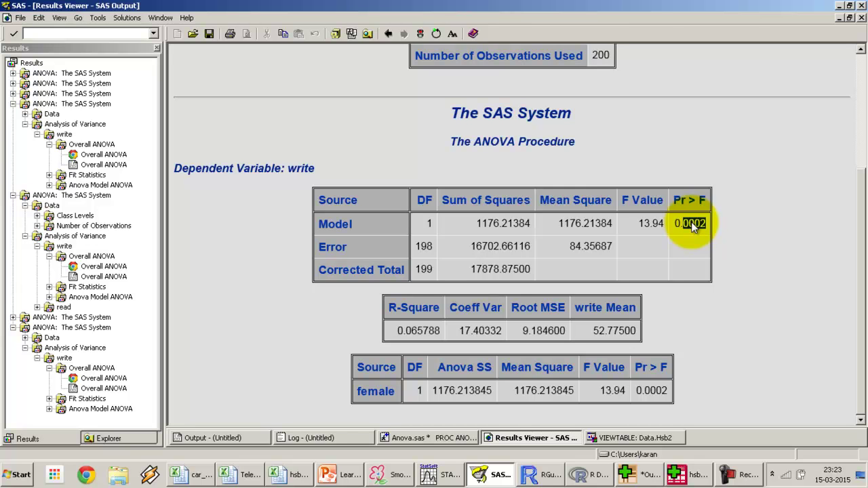
# Change the second block's model statement to math=female and submit that block.
pyautogui.click(441, 438)
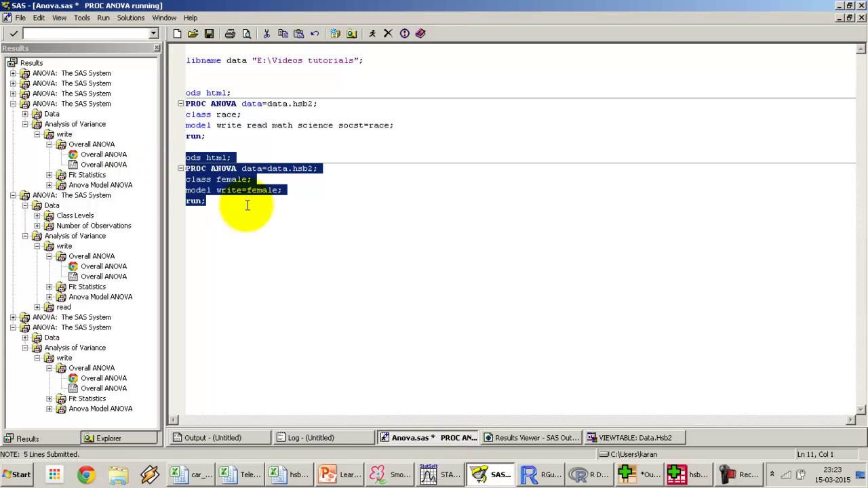
pyautogui.doubleClick(229, 190)
pyautogui.write('math')
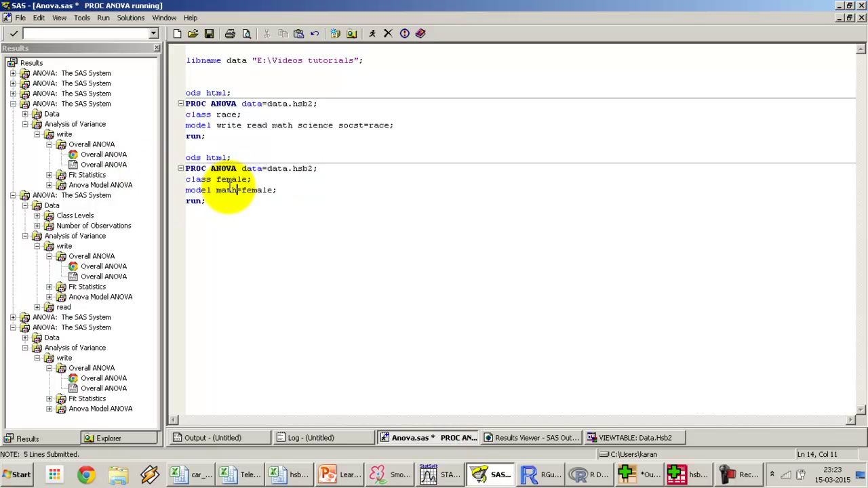
pyautogui.moveTo(232, 216); pyautogui.dragTo(189, 160)
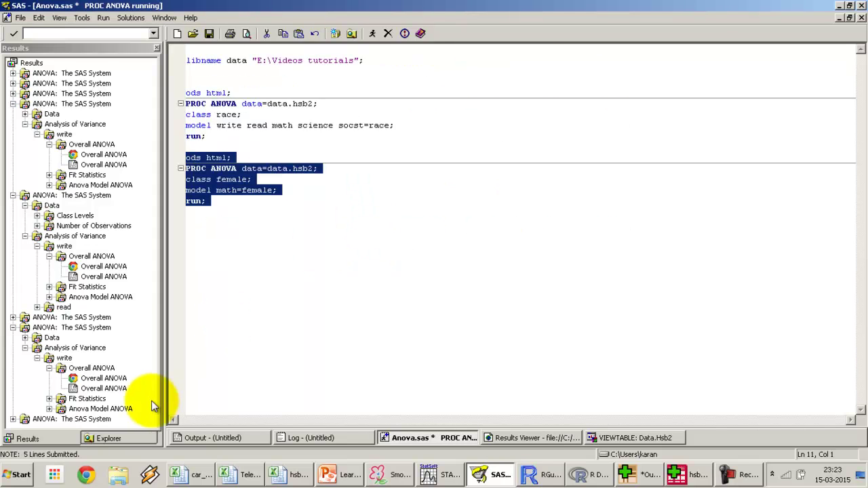
# Open the newest run's Overall ANOVA table for math and examine the model's F value and p-value.
pyautogui.click(12, 419)
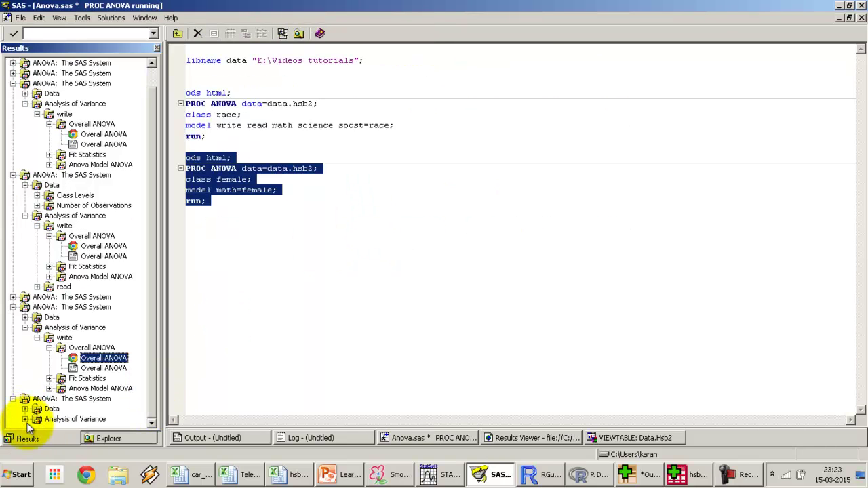
pyautogui.click(26, 419)
pyautogui.click(37, 416)
pyautogui.click(48, 399)
pyautogui.doubleClick(91, 409)
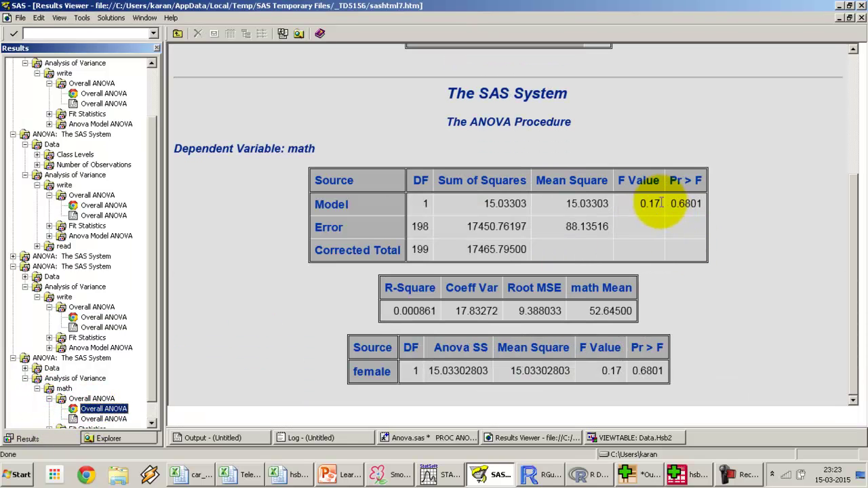
pyautogui.doubleClick(657, 223)
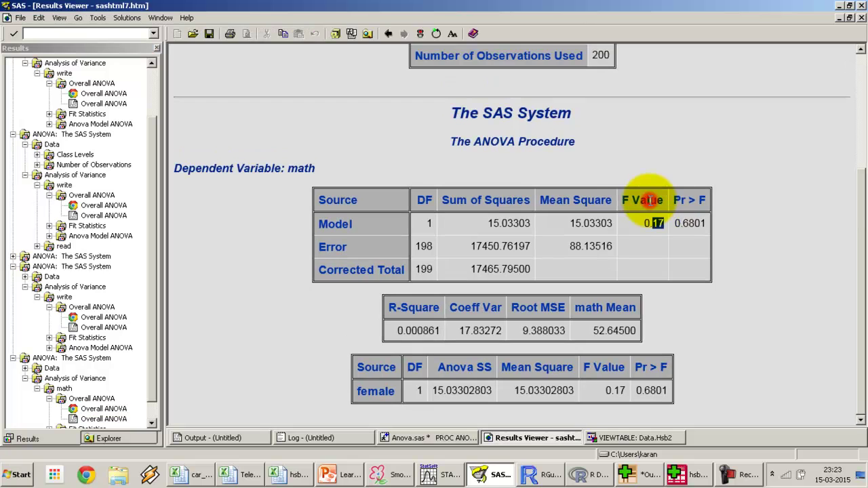
pyautogui.tripleClick(690, 224)
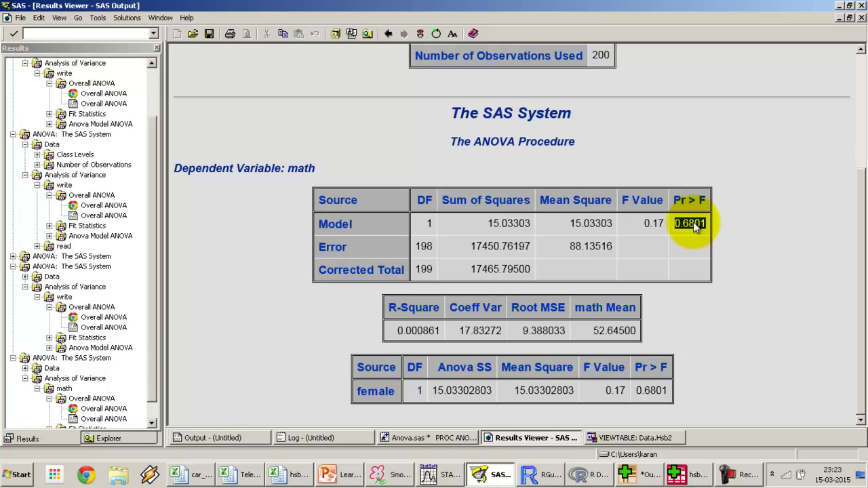
pyautogui.scroll(5, 854, 238)
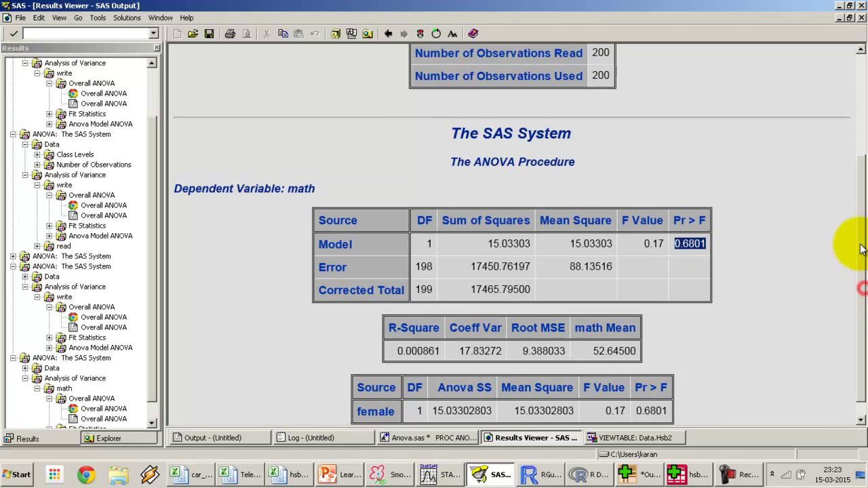
# Below the second ANOVA block, write a proc ttest block on data.hsb2 with class female, var math and run;.
pyautogui.click(398, 441)
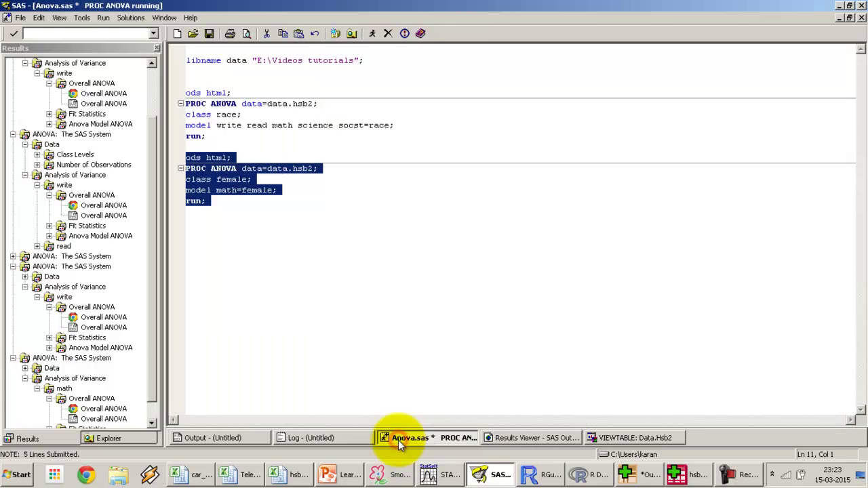
pyautogui.click(231, 221)
pyautogui.write('pro')
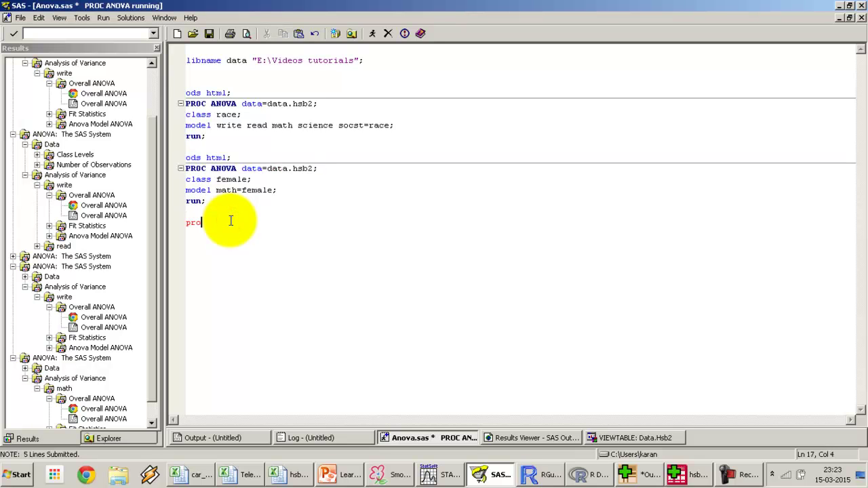
pyautogui.write('c ttest data')
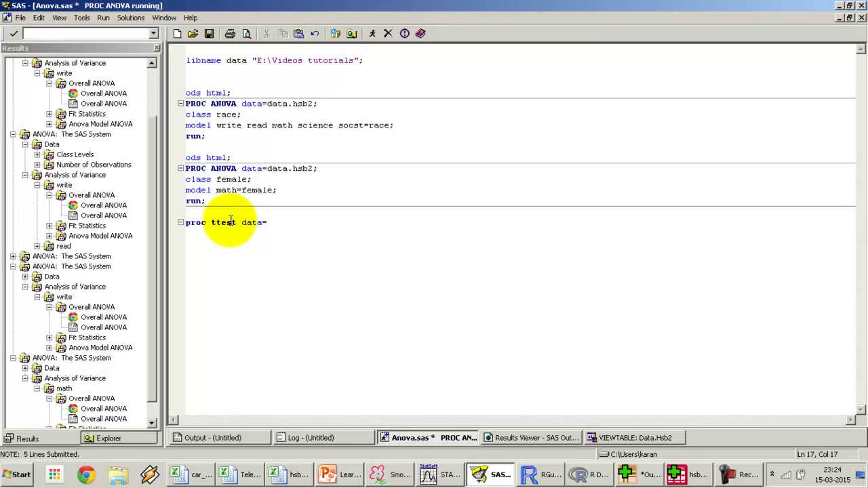
pyautogui.write('=data.hsb2;')
pyautogui.press('Return')
pyautogui.write('class female; var ')
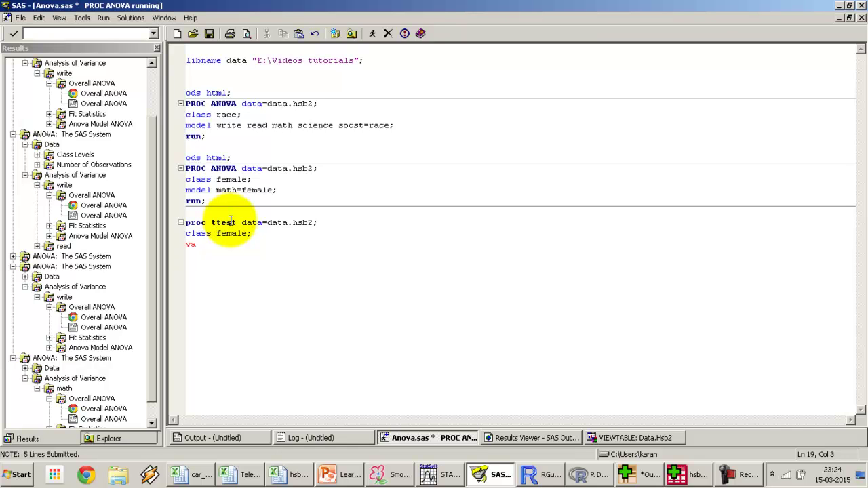
pyautogui.write('math;')
pyautogui.press('Return')
pyautogui.write('run;')
# Select the math=female ANOVA block together with the t-test block, close the old Results Viewer, and submit the selection.
pyautogui.hotkey('shift', 'Up')
pyautogui.hotkey('shift', 'Up')
pyautogui.hotkey('shift', 'Up')
pyautogui.hotkey('shift', 'Up')
pyautogui.hotkey('shift', 'Up')
pyautogui.hotkey('shift', 'Up')
pyautogui.hotkey('shift', 'Up')
pyautogui.hotkey('shift', 'Up')
pyautogui.hotkey('shift', 'Up')
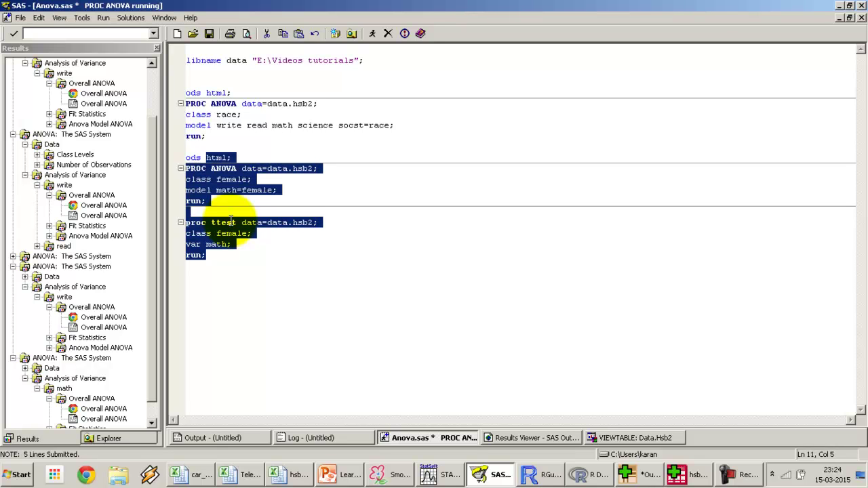
pyautogui.hotkey('shift', 'Up')
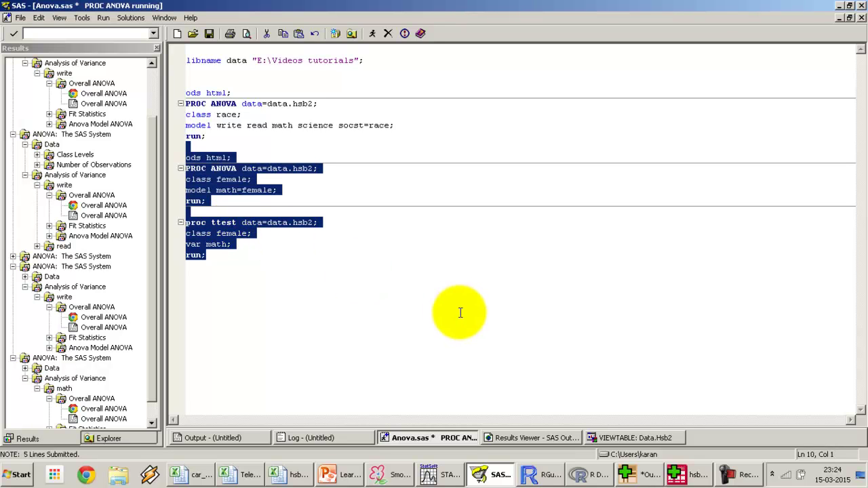
pyautogui.click(536, 438)
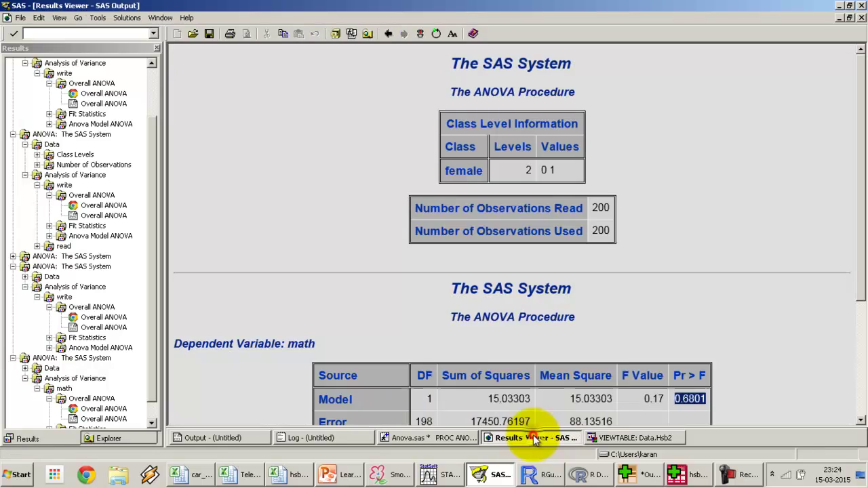
pyautogui.rightClick(543, 436)
pyautogui.click(577, 410)
pyautogui.press('F8')
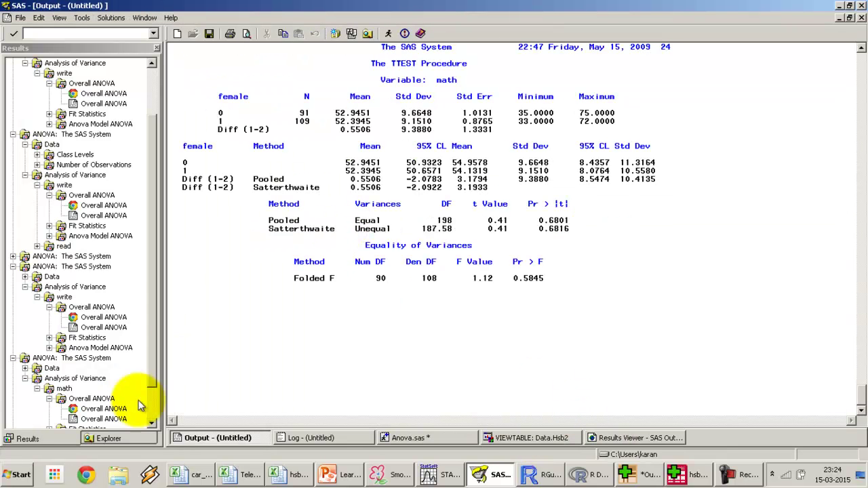
# Open the HTML Anova Model ANOVA result for math from the newest ANOVA run and examine the model's p-value.
pyautogui.click(155, 405)
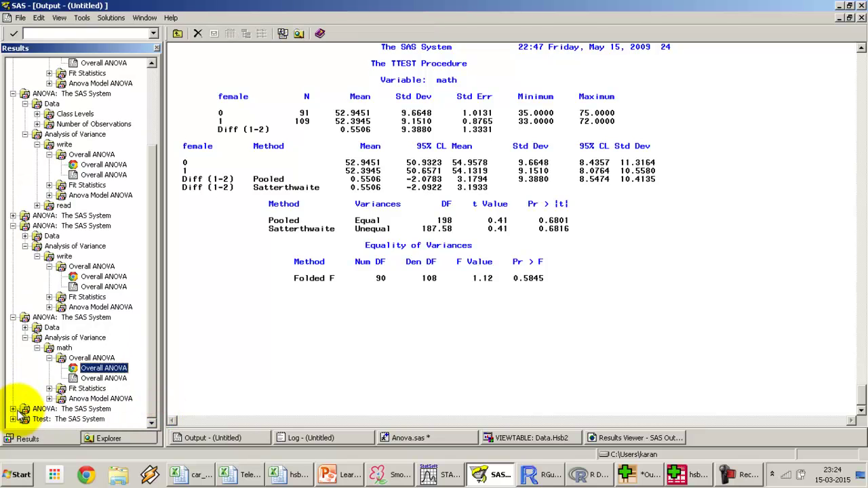
pyautogui.click(13, 409)
pyautogui.click(25, 418)
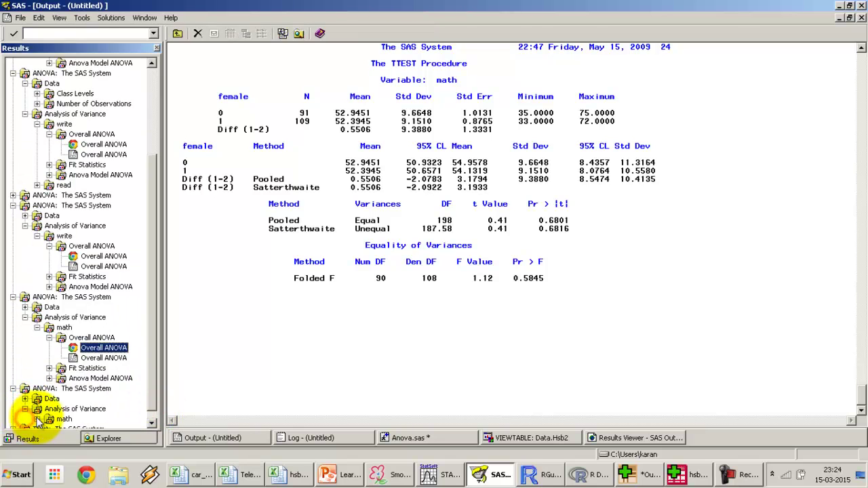
pyautogui.click(38, 419)
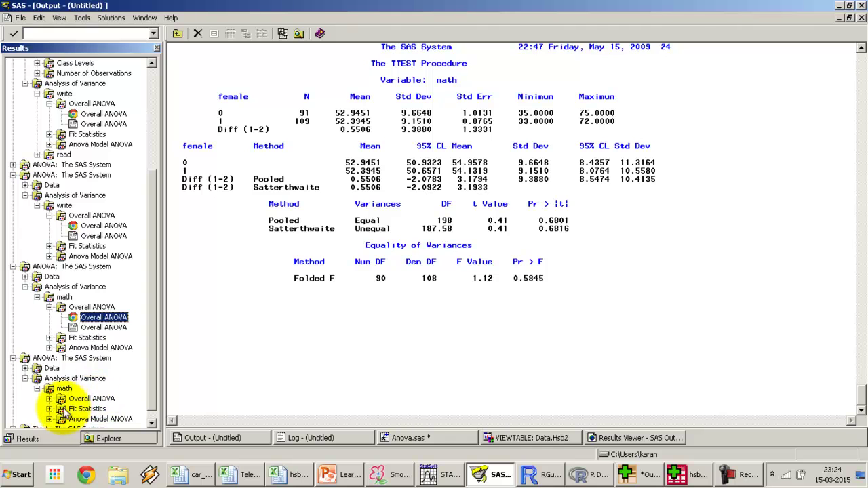
pyautogui.click(48, 420)
pyautogui.doubleClick(90, 409)
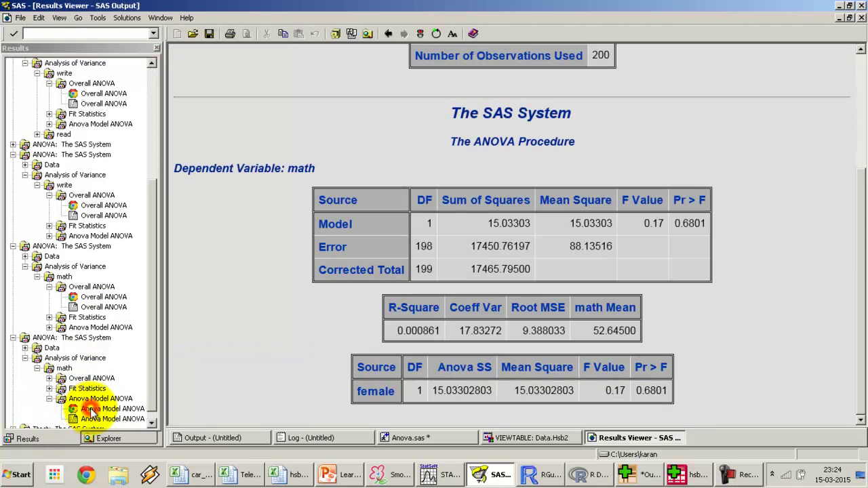
pyautogui.doubleClick(693, 223)
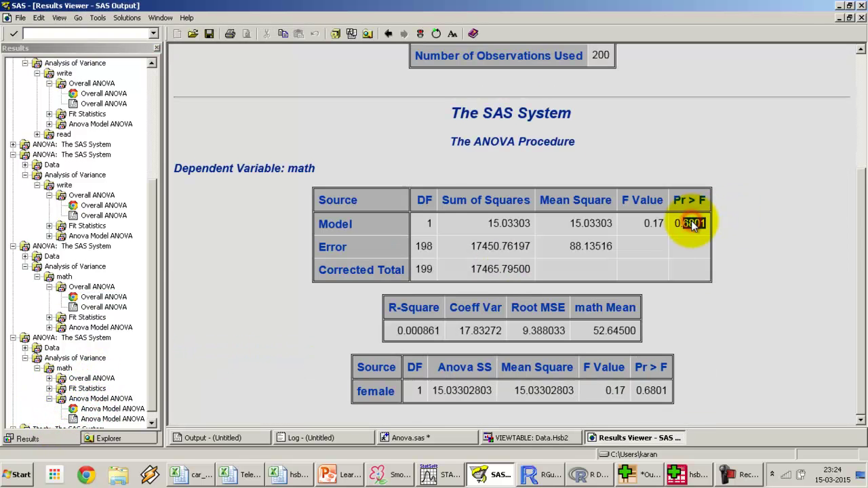
# Open the HTML T-Tests result for math from the Ttest run and examine the Pooled and Satterthwaite p-values.
pyautogui.click(150, 366)
pyautogui.scroll(-2, 14, 417)
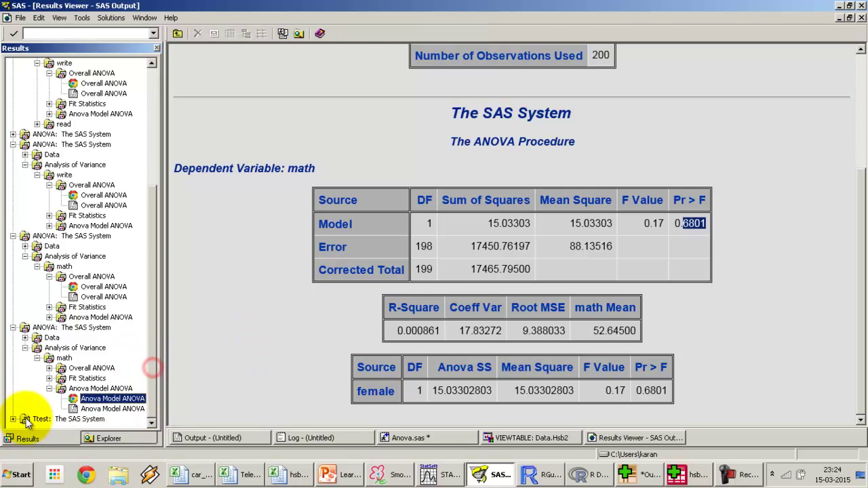
pyautogui.click(24, 419)
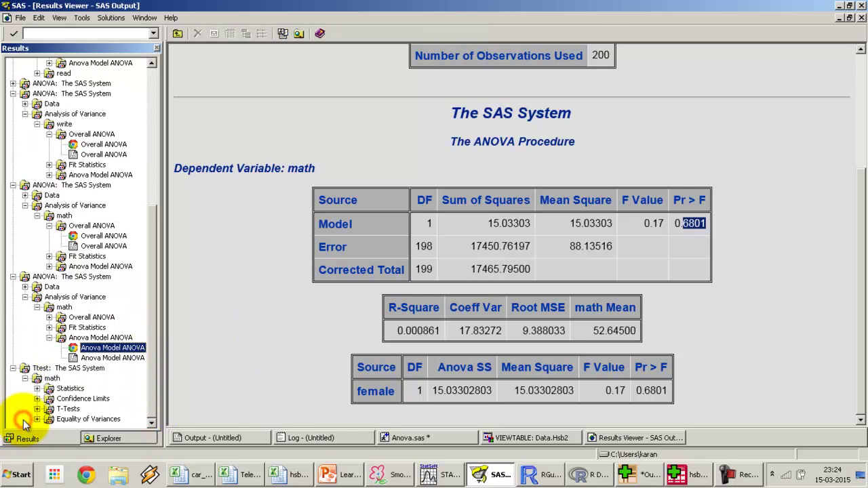
pyautogui.click(37, 399)
pyautogui.doubleClick(60, 409)
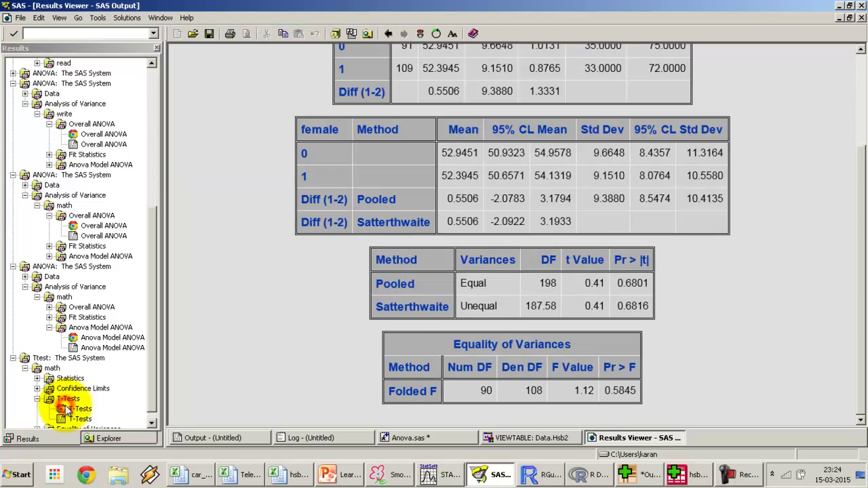
pyautogui.click(634, 286)
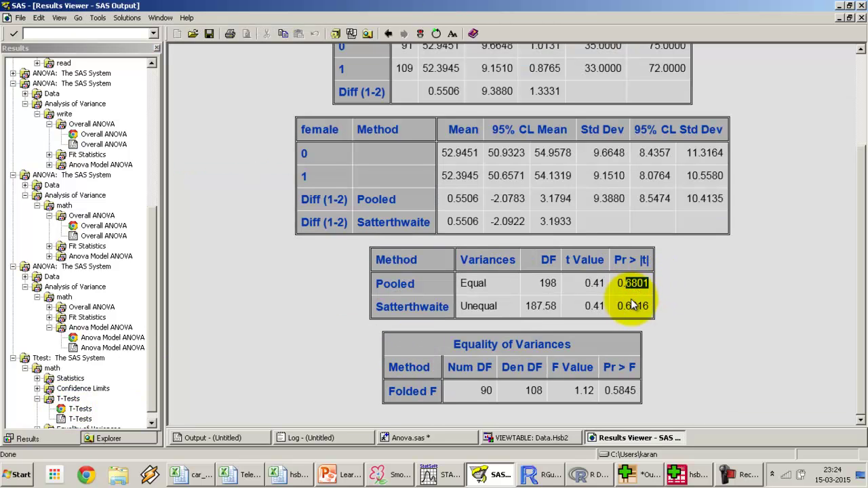
pyautogui.doubleClick(631, 309)
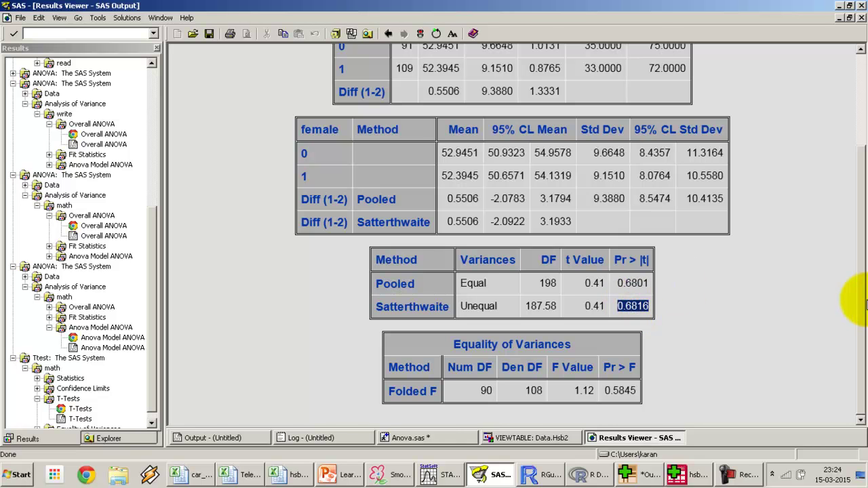
pyautogui.moveTo(856, 245); pyautogui.dragTo(856, 308)
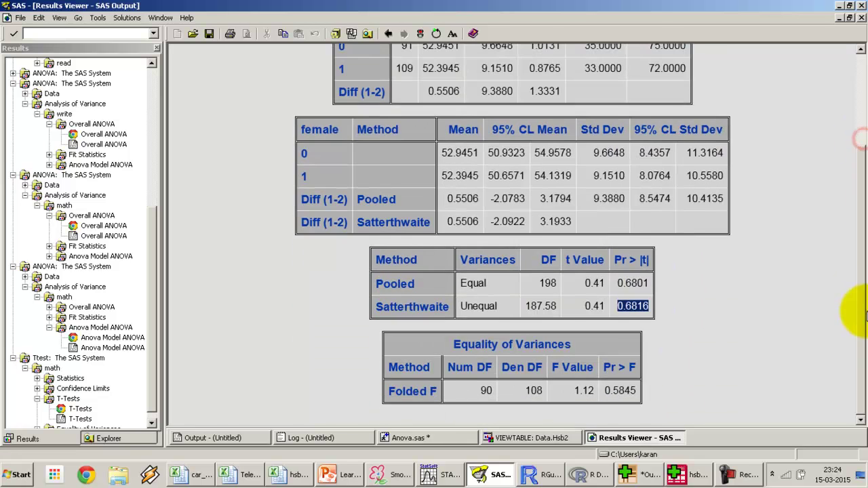
# Review the gender and socio-economic exercises on the PowerPoint slide, and look up seb in the Data Dictionary sheet of hsb2.xls in Excel.
pyautogui.click(407, 439)
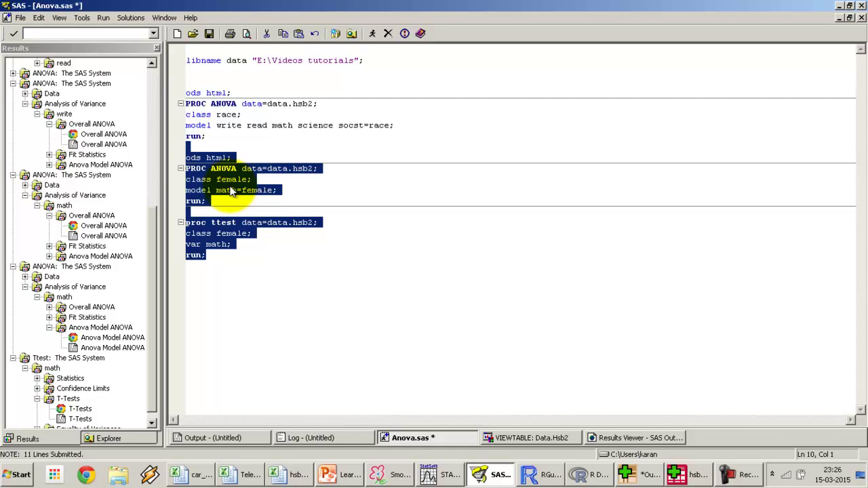
pyautogui.click(218, 201)
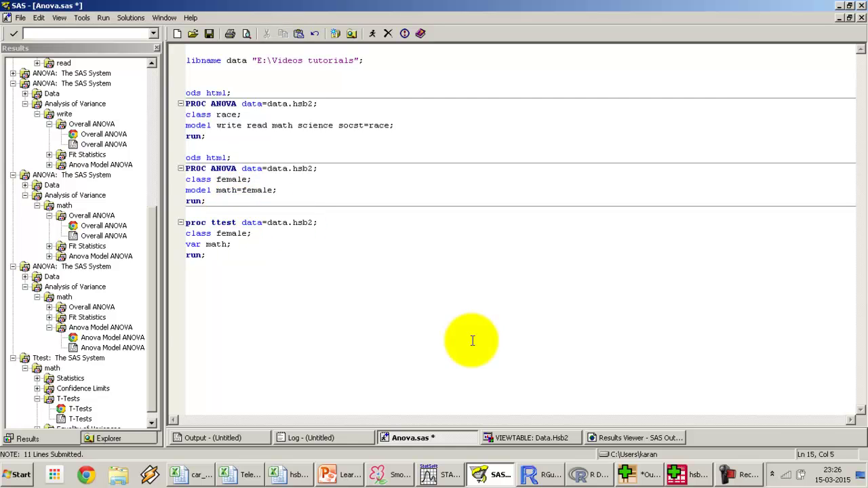
pyautogui.click(344, 473)
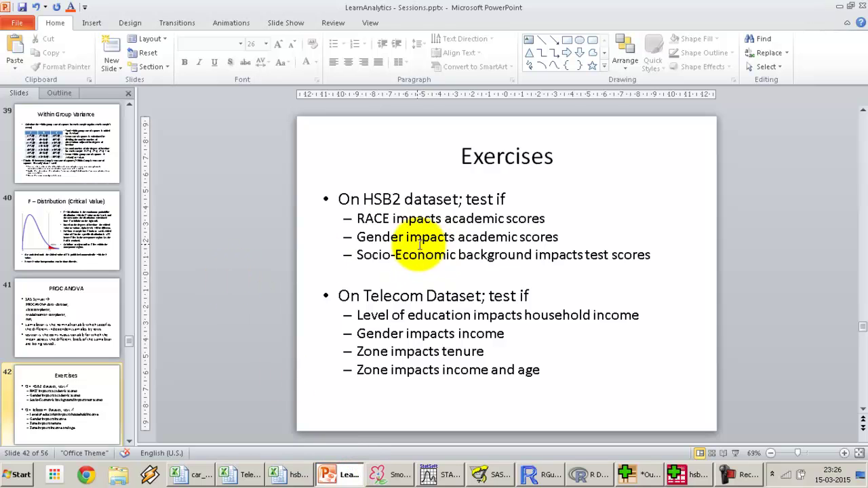
pyautogui.click(372, 234)
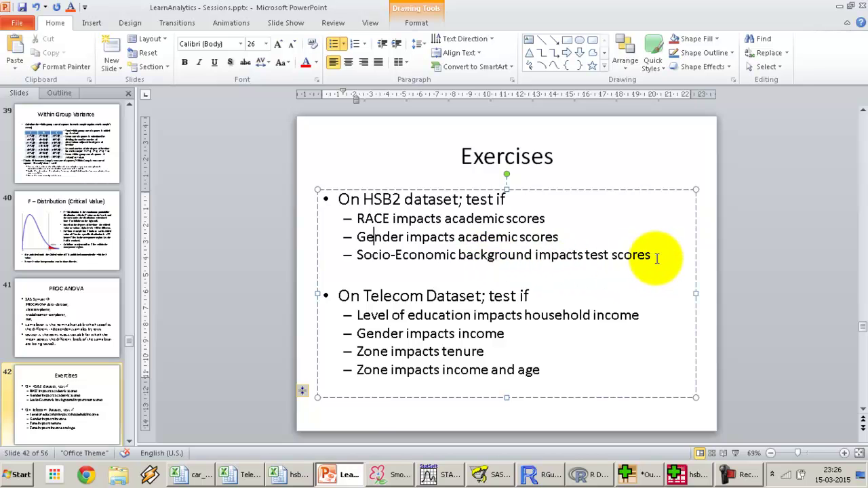
pyautogui.click(290, 475)
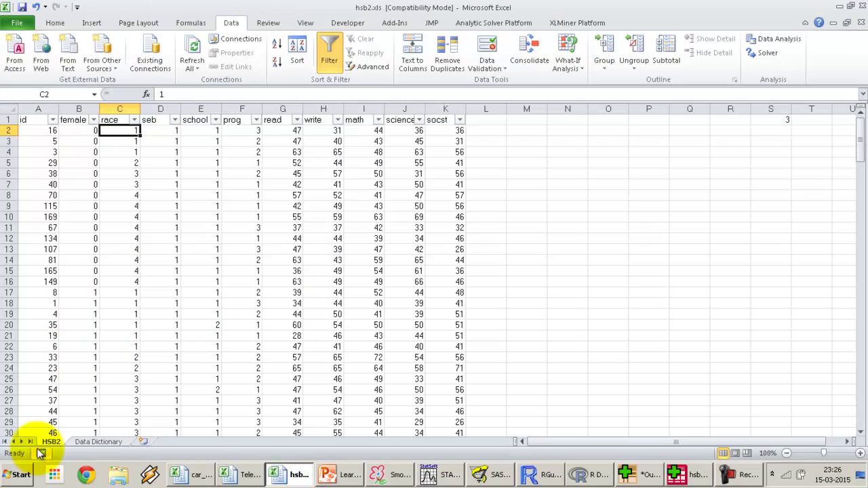
pyautogui.click(95, 442)
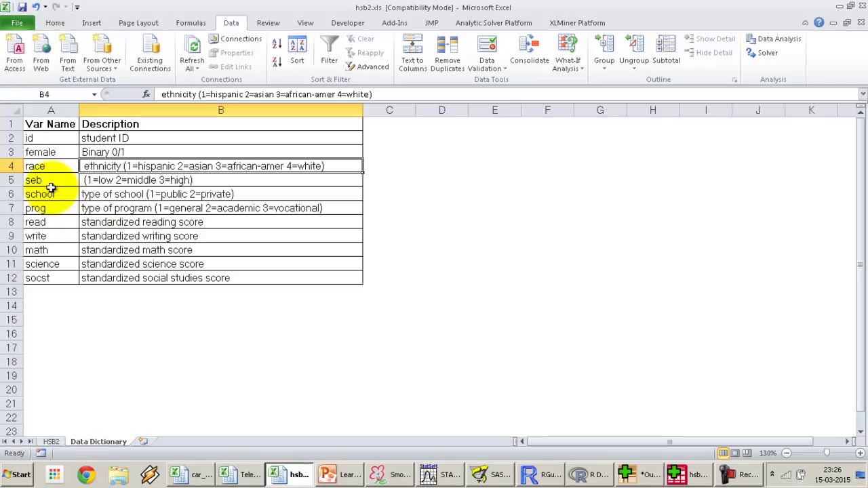
pyautogui.press('Down')
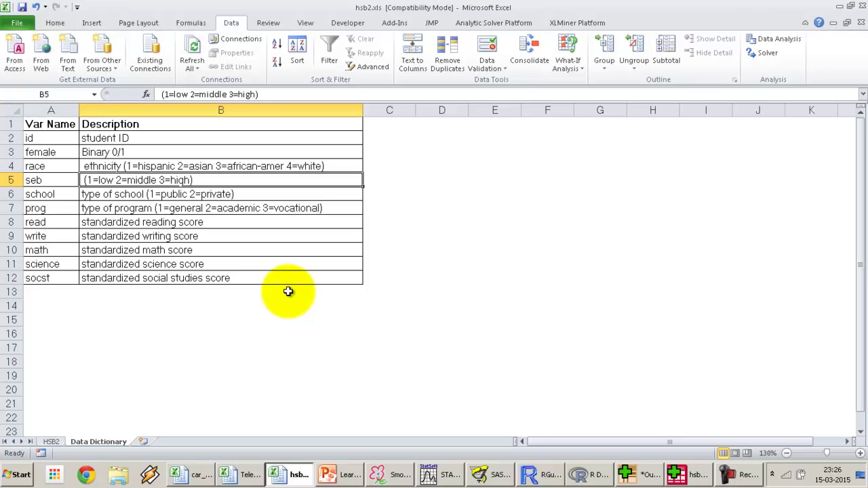
# Switch to SAS and start a new block below the t-test block of Anova.sas with the line proc anova=data.hsb2;.
pyautogui.click(493, 474)
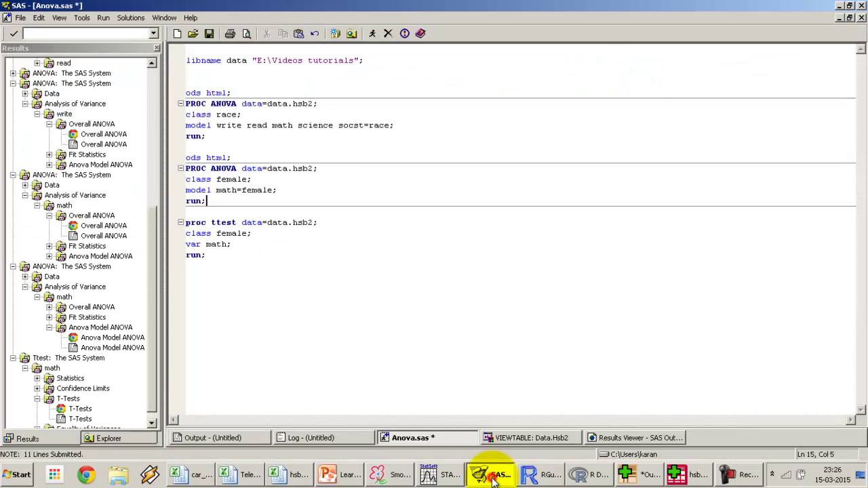
pyautogui.click(247, 261)
pyautogui.press('Return')
pyautogui.press('Return')
pyautogui.write('proc ')
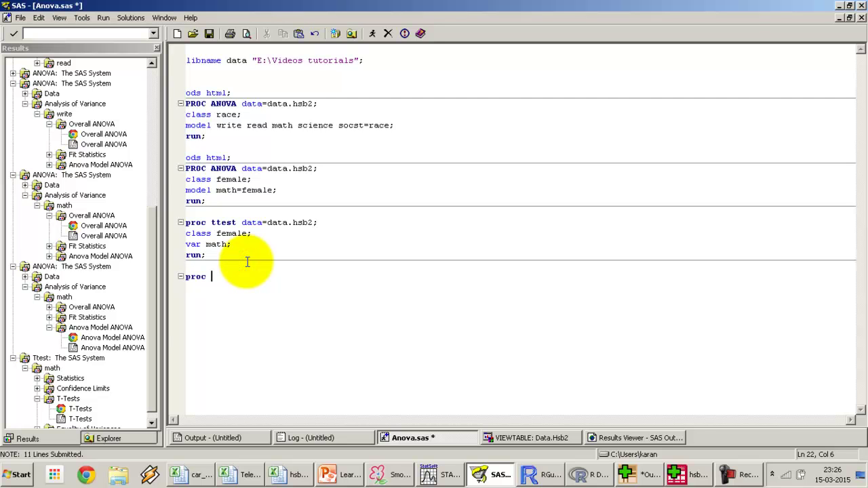
pyautogui.write('anova=data.hsb2;')
pyautogui.press('Return')
# Add the line class seb; to the new block, checking the variable name in the Data.Hsb2 table.
pyautogui.write('class')
pyautogui.click(517, 440)
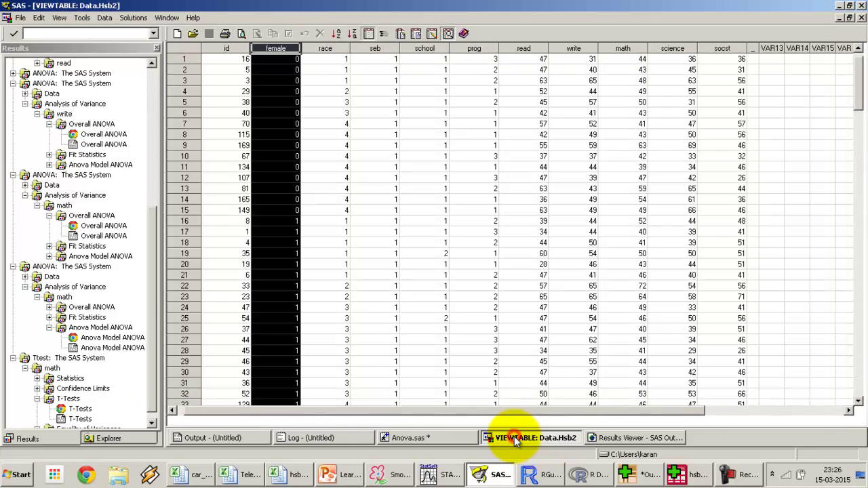
pyautogui.click(344, 112)
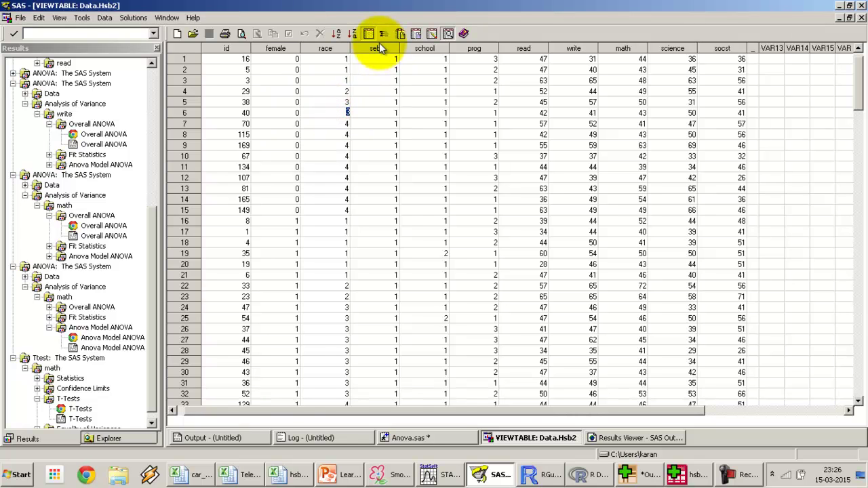
pyautogui.click(447, 438)
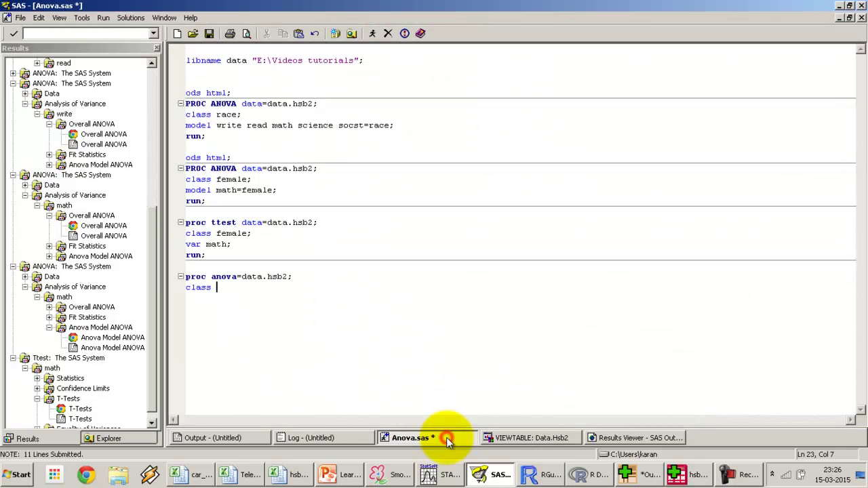
pyautogui.write('seb;')
pyautogui.press('Return')
# Complete the new block with model write read math science socst=seb; and run;, copying the score variables from the race model.
pyautogui.write('model')
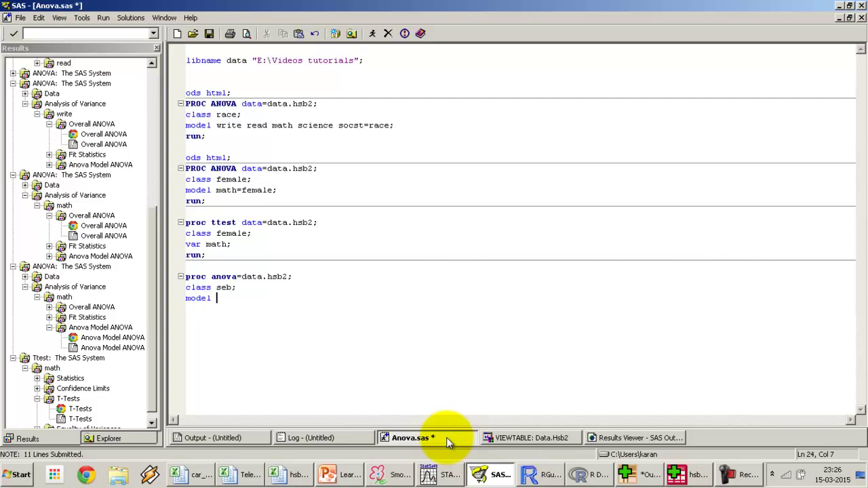
pyautogui.moveTo(217, 126); pyautogui.dragTo(364, 129)
pyautogui.hotkey('ctrl', 'c')
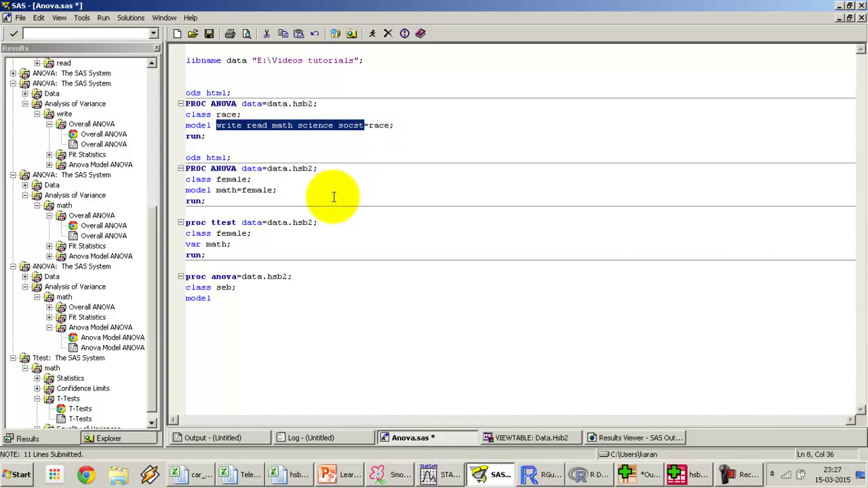
pyautogui.click(230, 297)
pyautogui.hotkey('ctrl', 'v')
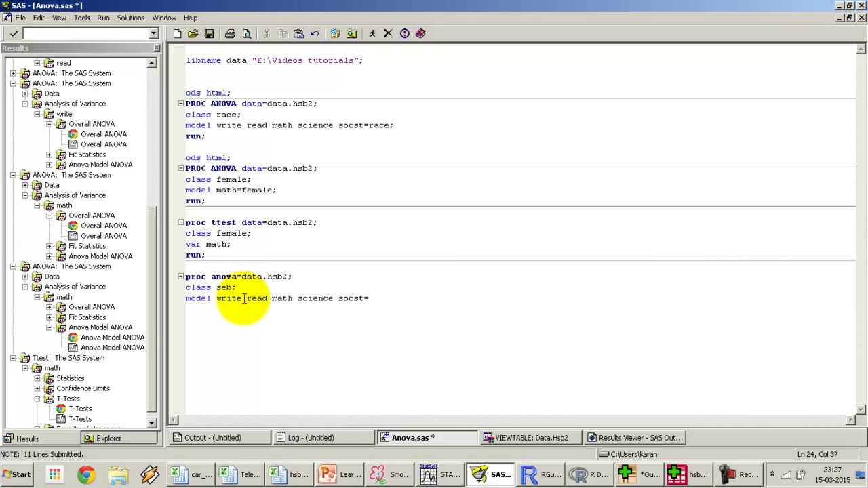
pyautogui.write('=seb;')
pyautogui.press('Return')
pyautogui.write('run;')
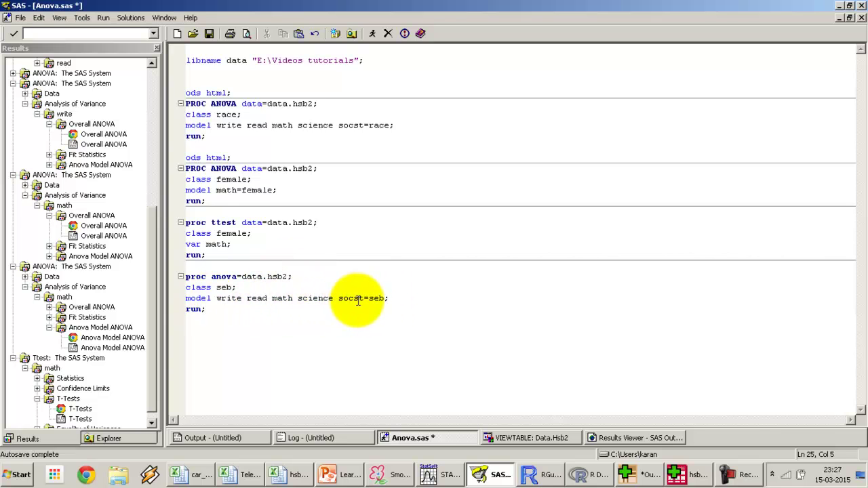
pyautogui.moveTo(363, 301); pyautogui.dragTo(217, 305)
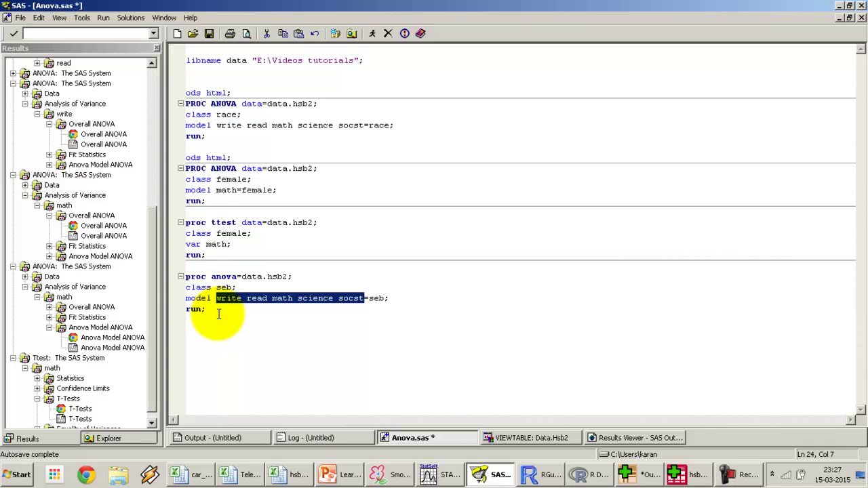
pyautogui.click(216, 312)
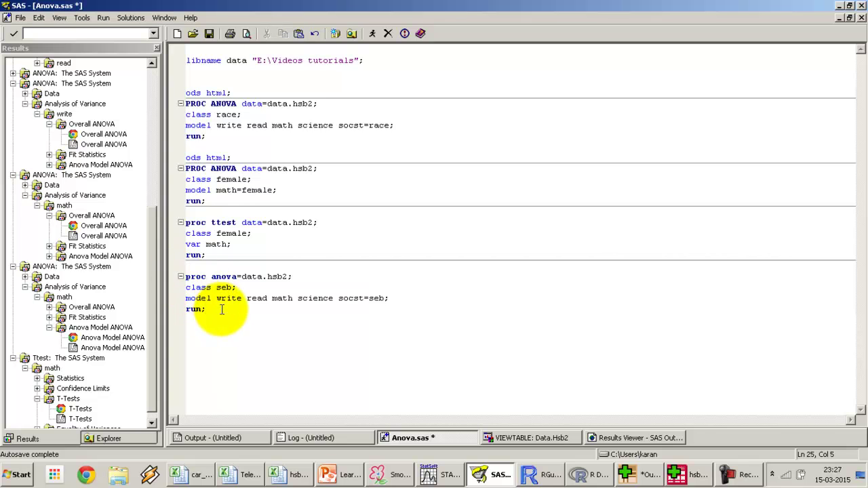
# Insert an ods html; line directly above the seb ANOVA block.
pyautogui.click(187, 277)
pyautogui.press('Return')
pyautogui.press('Up')
pyautogui.write('ods h')
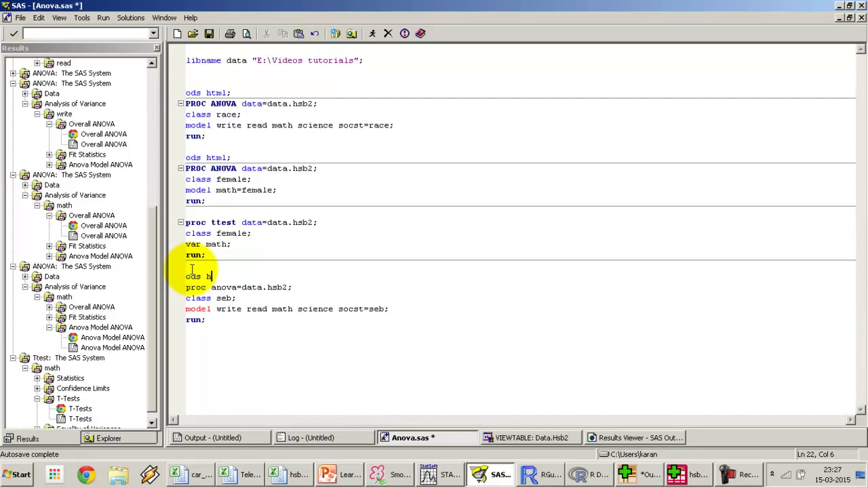
pyautogui.write('tml;')
# Select the seb ANOVA block from the blank line above ods html; through run; and submit it.
pyautogui.click(192, 268)
pyautogui.hotkey('shift', 'Down')
pyautogui.hotkey('shift', 'Down')
pyautogui.hotkey('shift', 'Down')
pyautogui.hotkey('shift', 'Down')
pyautogui.hotkey('shift', 'Down')
pyautogui.hotkey('shift', 'End')
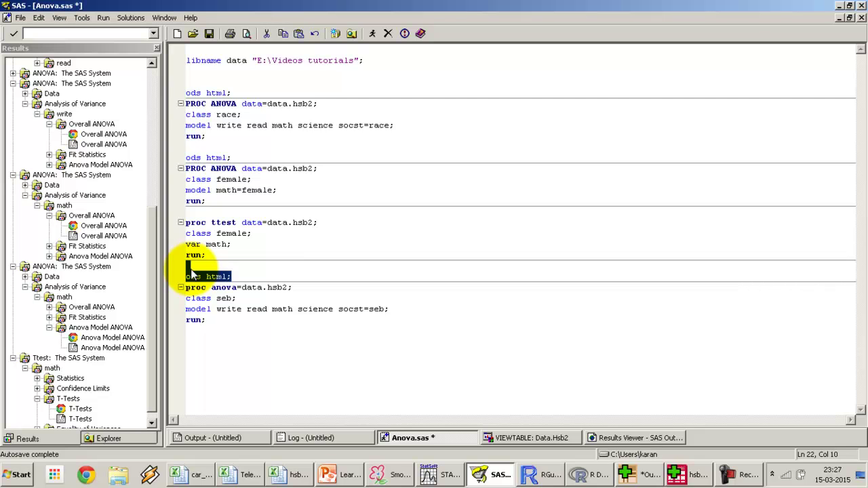
pyautogui.press('F8')
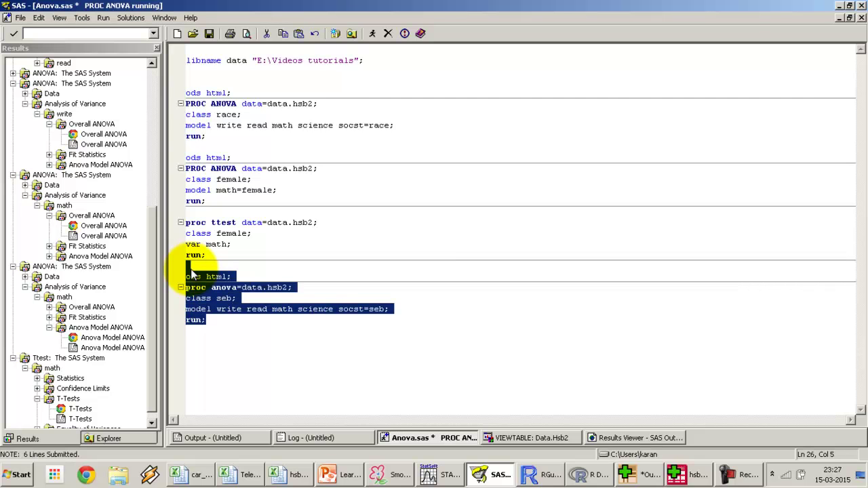
# Check the log, close the Data.Hsb2 table, and resubmit the selected seb ANOVA block.
pyautogui.click(311, 437)
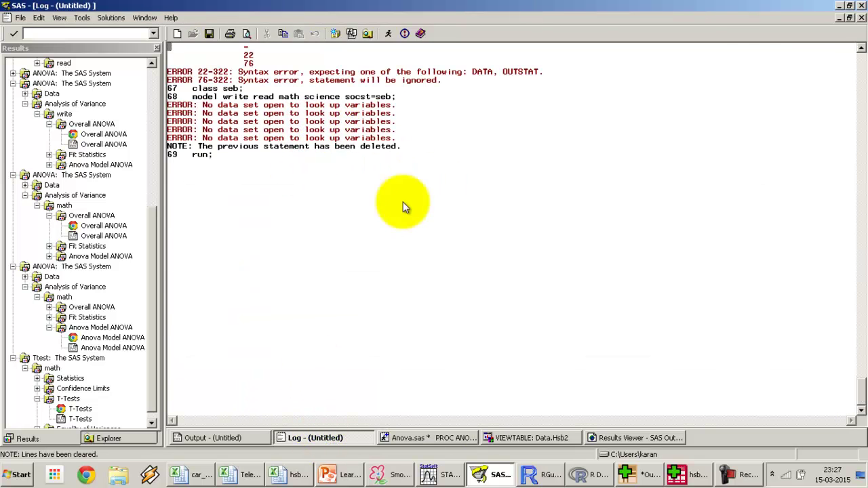
pyautogui.click(545, 440)
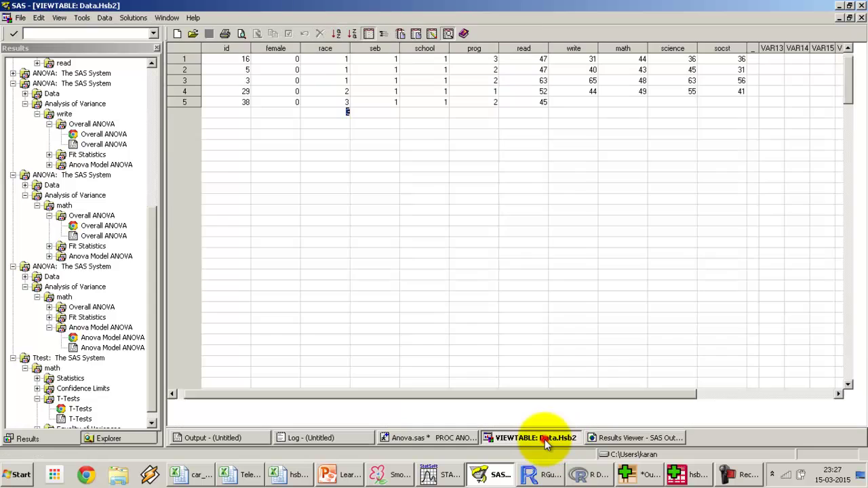
pyautogui.rightClick(545, 439)
pyautogui.click(587, 416)
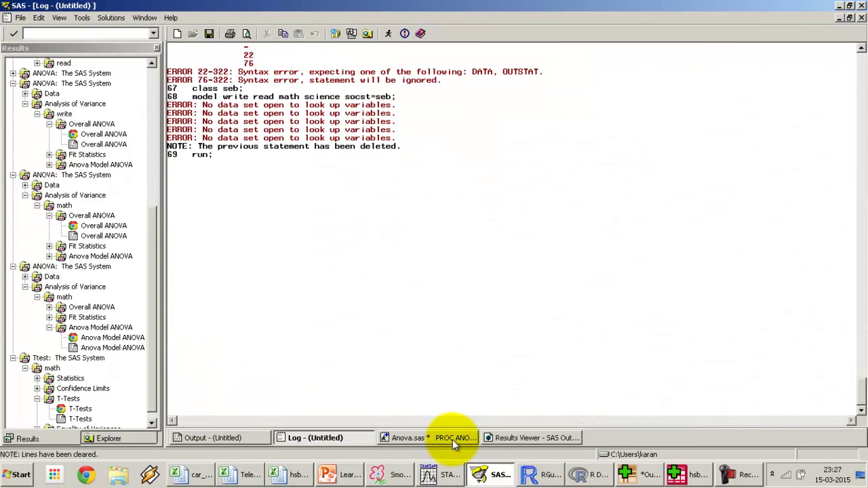
pyautogui.click(424, 438)
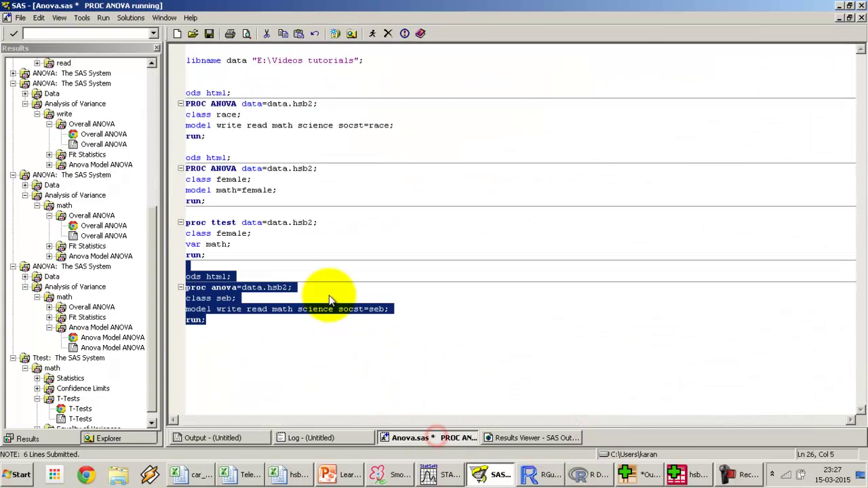
# Locate the syntax error in the log and correct the seb block's first line to proc anova data=data.hsb2;.
pyautogui.click(308, 442)
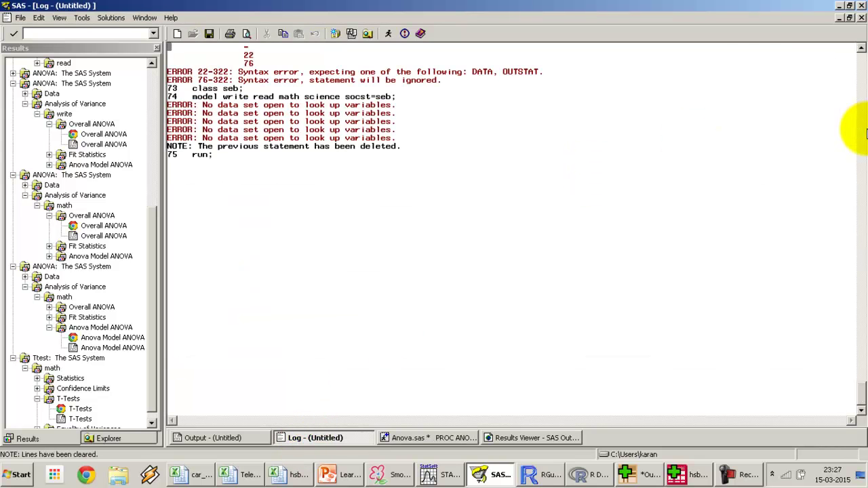
pyautogui.click(863, 134)
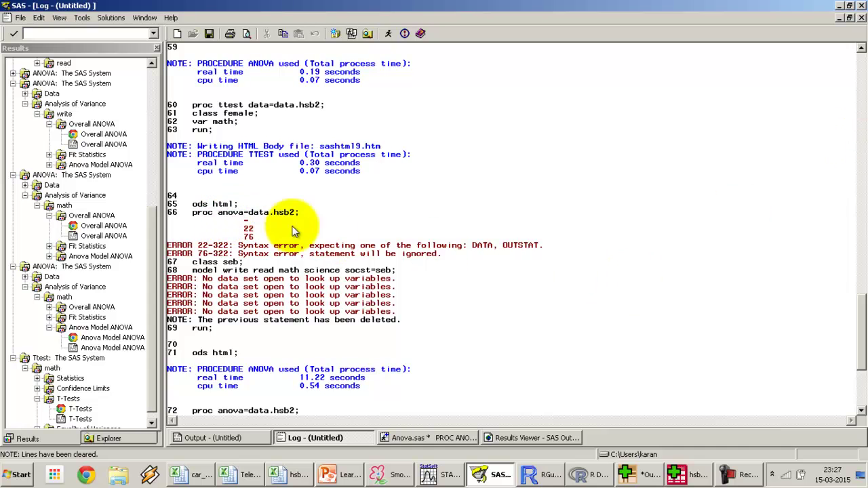
pyautogui.click(449, 438)
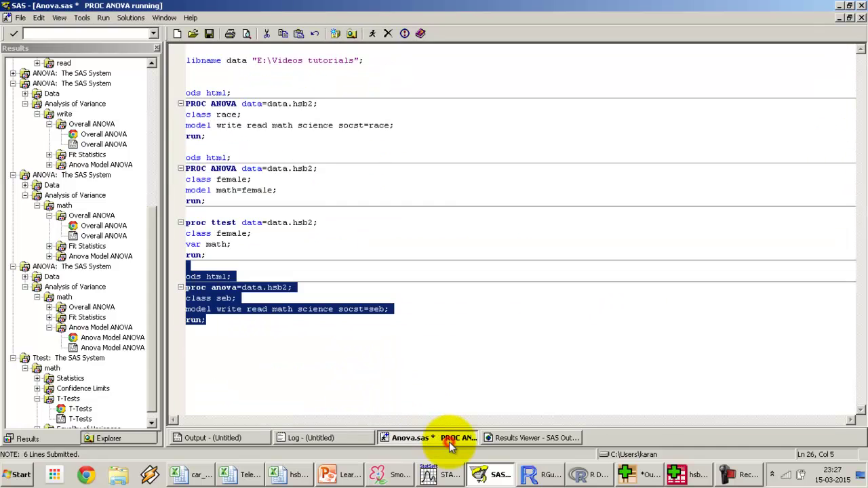
pyautogui.click(243, 296)
pyautogui.click(243, 287)
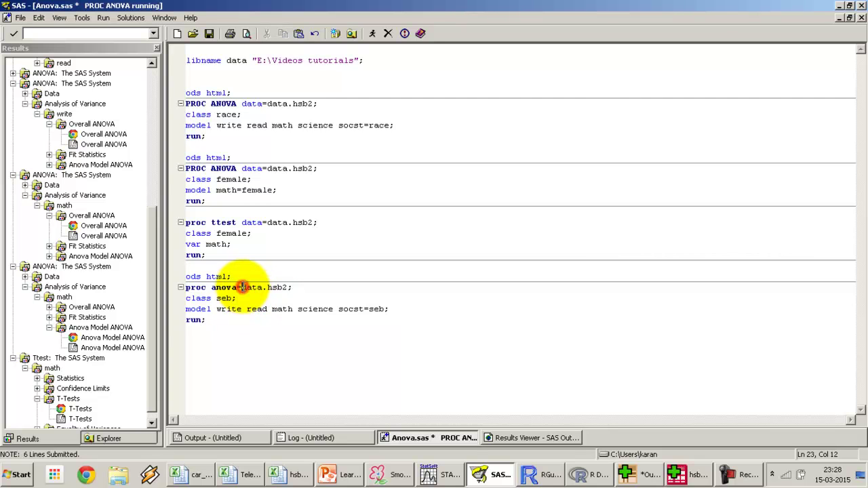
pyautogui.press('BackSpace')
pyautogui.write('data=')
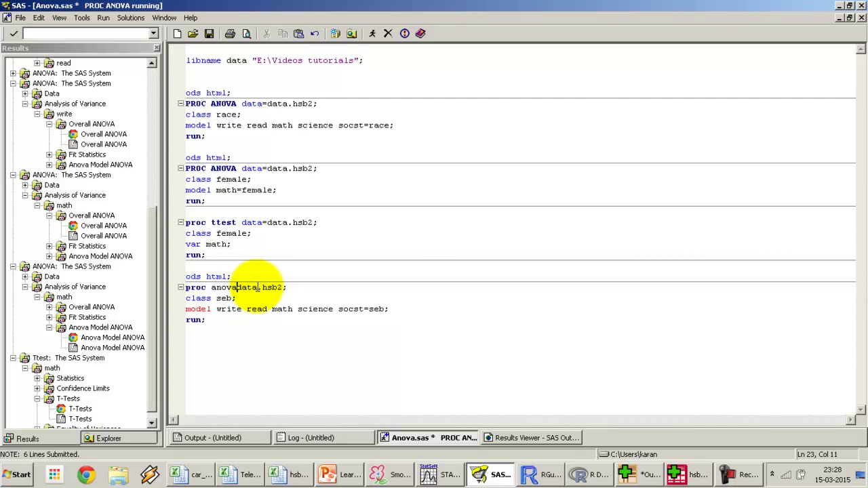
# Correct the last proc anova statement to read data=data.hsb2 and submit the whole ods html block that uses class seb.
pyautogui.write('=')
pyautogui.click(240, 334)
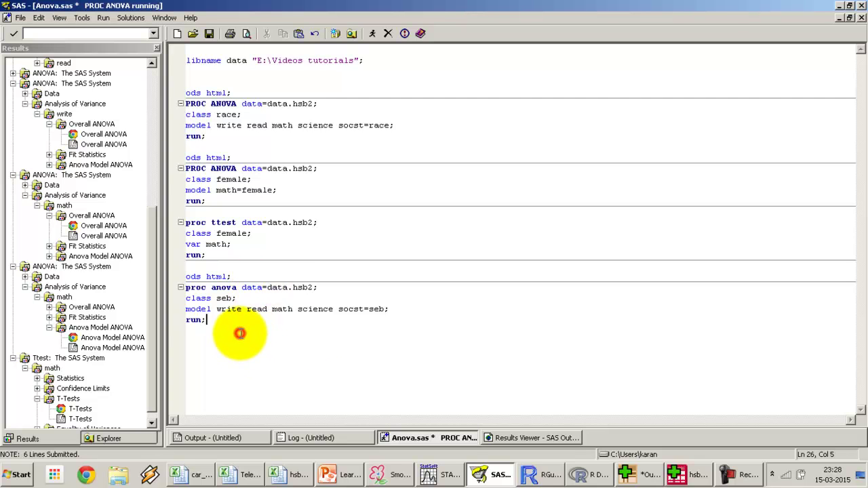
pyautogui.hotkey('shift', 'Up')
pyautogui.hotkey('shift', 'Up')
pyautogui.hotkey('shift', 'Up')
pyautogui.hotkey('shift', 'Up')
pyautogui.hotkey('shift', 'Up')
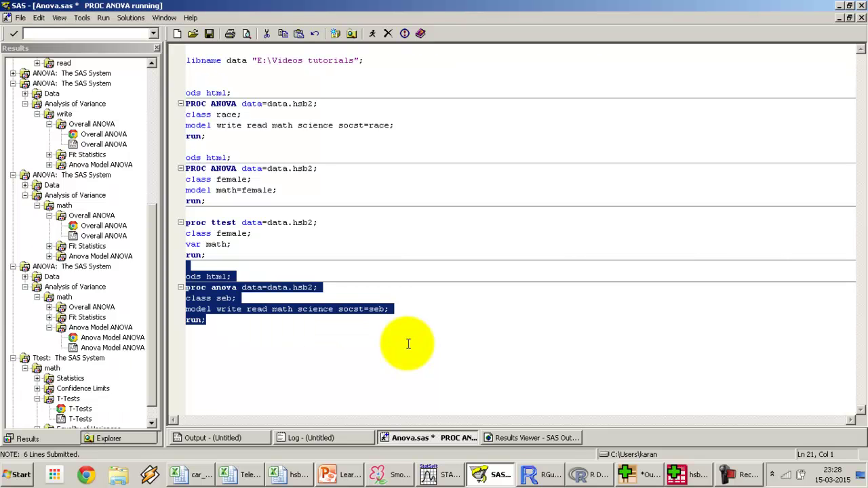
# Expand the newest ANOVA results down to the write variable and open its Overall ANOVA output as HTML.
pyautogui.click(154, 410)
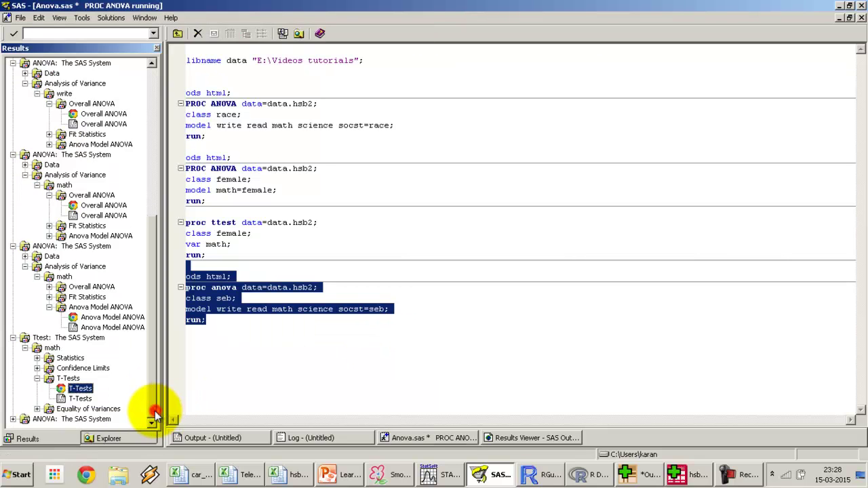
pyautogui.click(12, 419)
pyautogui.click(25, 419)
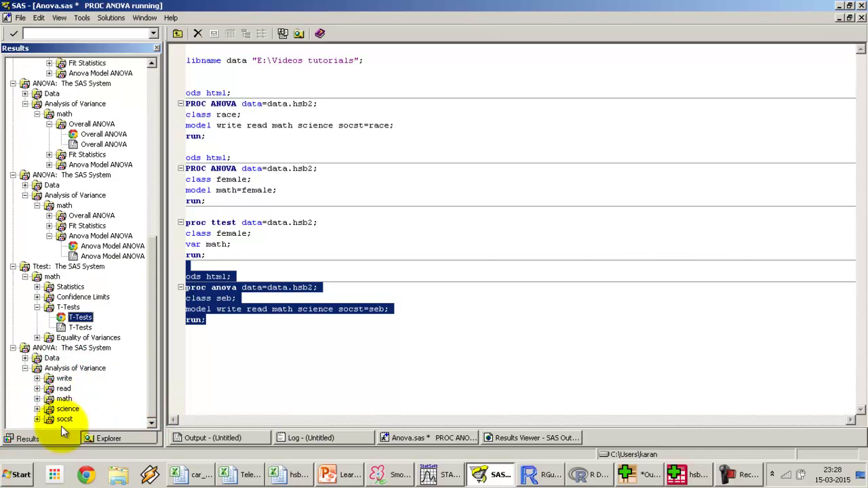
pyautogui.click(38, 379)
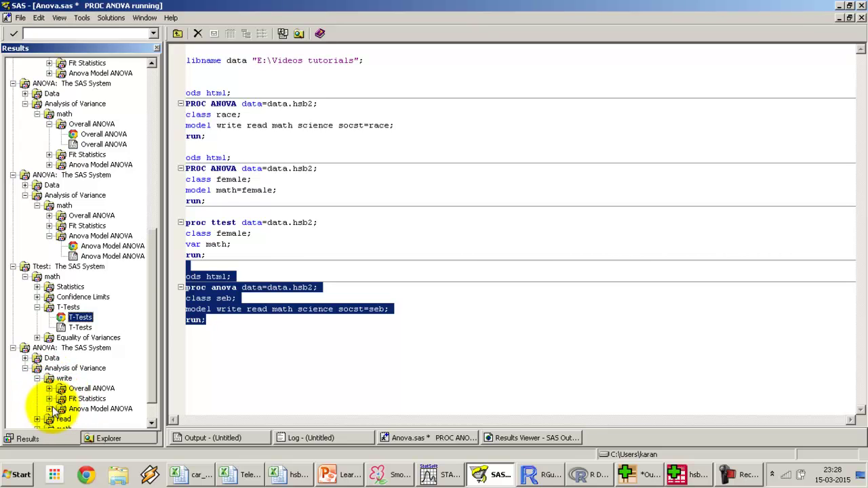
pyautogui.click(49, 388)
pyautogui.click(101, 400)
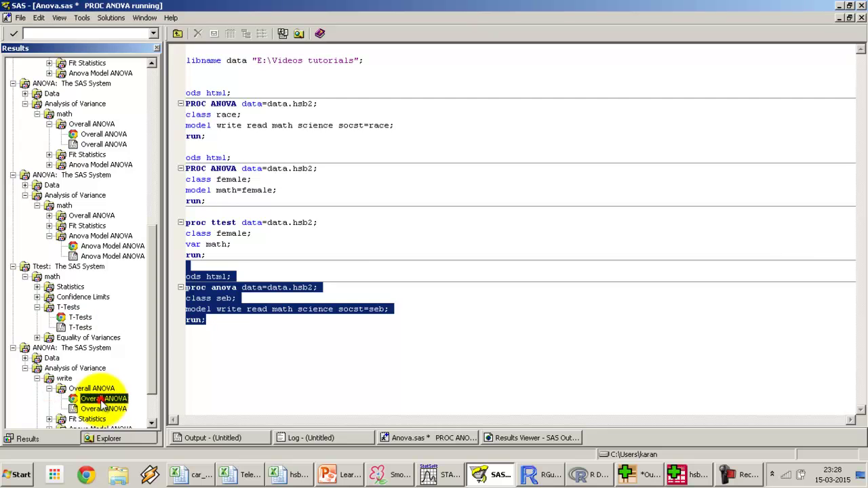
pyautogui.doubleClick(102, 399)
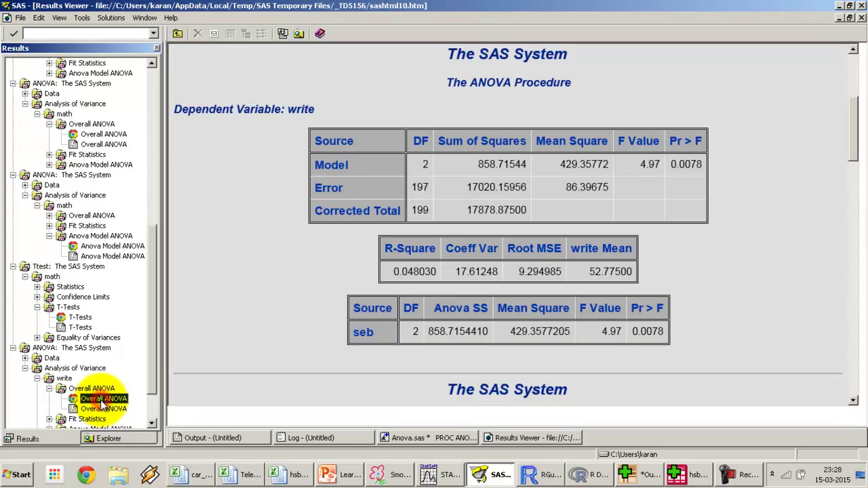
# Examine the model Pr > F values by seb for write, read, math, science and socst in the ANOVA output.
pyautogui.doubleClick(302, 110)
pyautogui.click(685, 162)
pyautogui.doubleClick(686, 163)
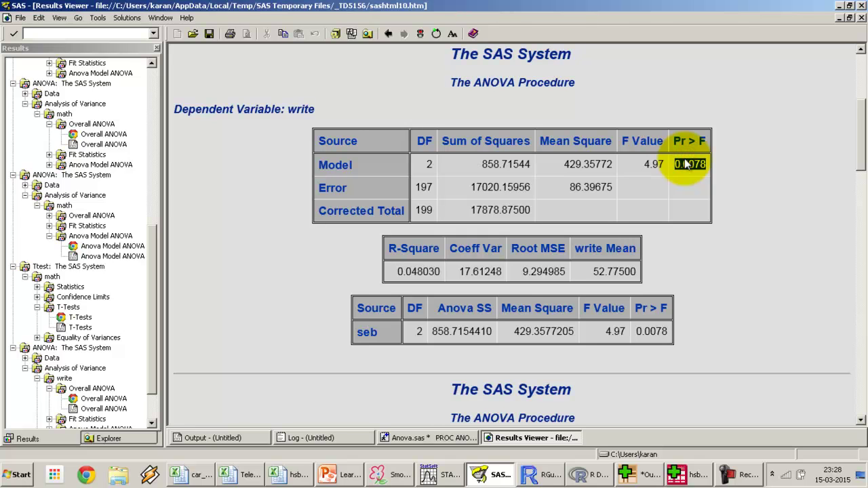
pyautogui.click(863, 218)
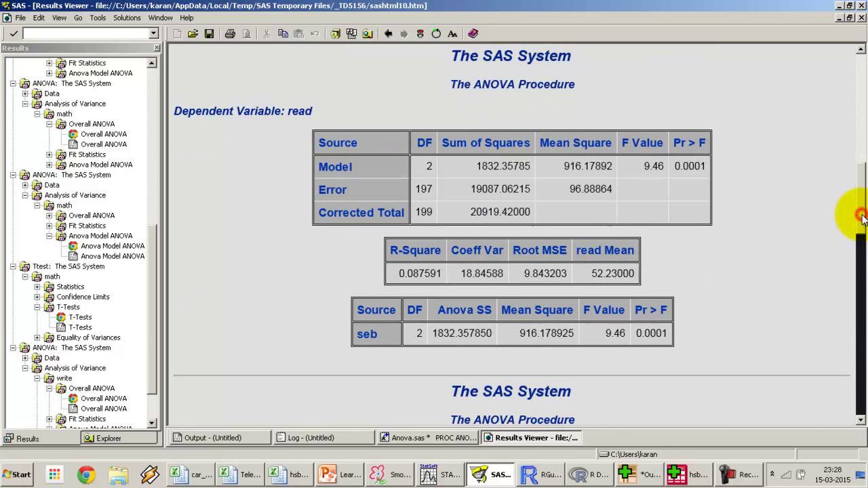
pyautogui.doubleClick(690, 166)
pyautogui.click(860, 318)
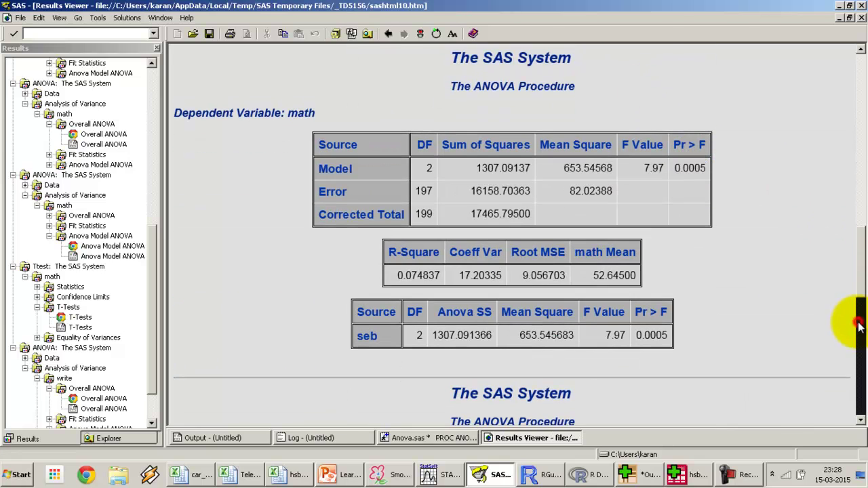
pyautogui.doubleClick(684, 169)
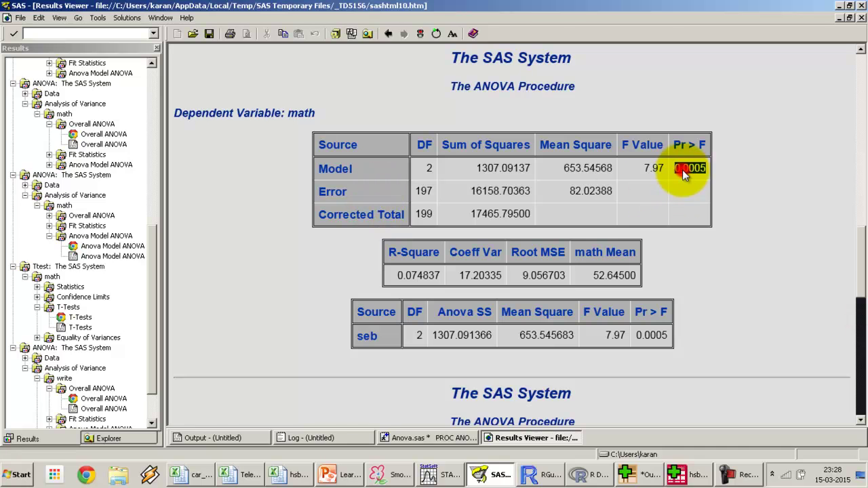
pyautogui.click(861, 363)
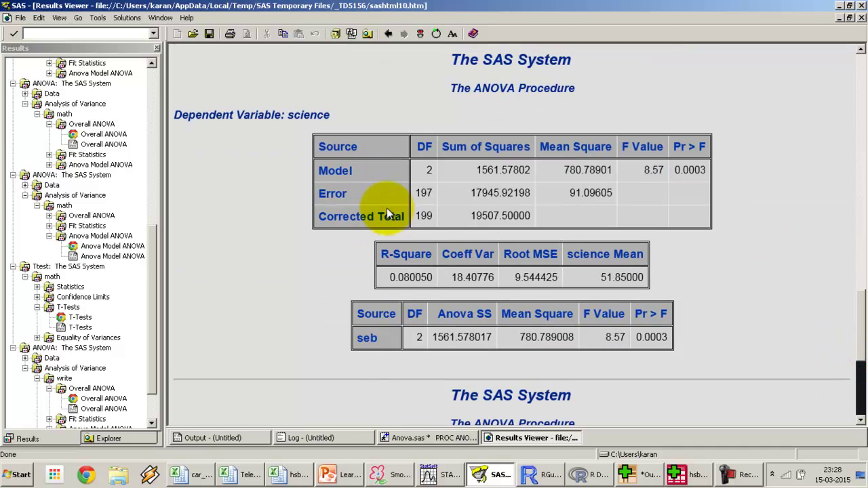
pyautogui.doubleClick(691, 170)
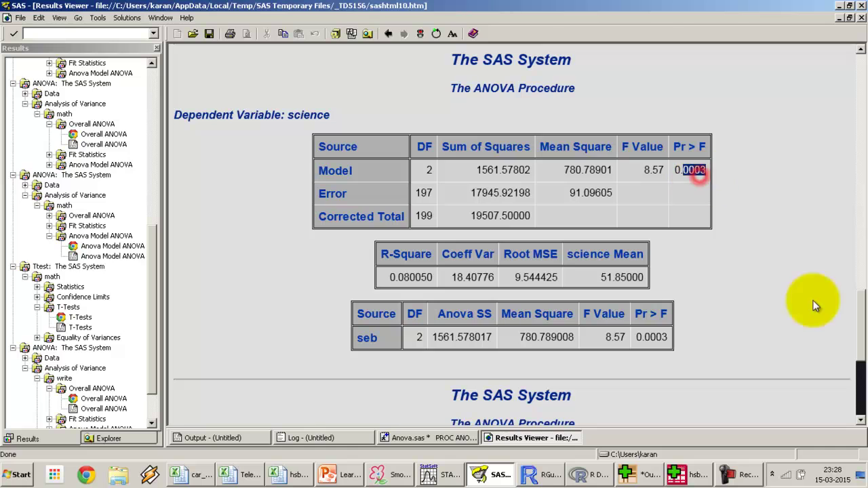
pyautogui.click(860, 392)
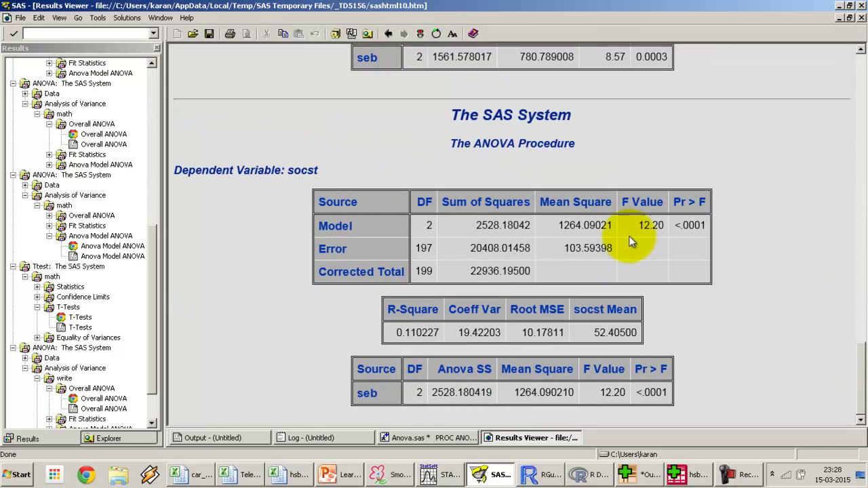
pyautogui.doubleClick(687, 225)
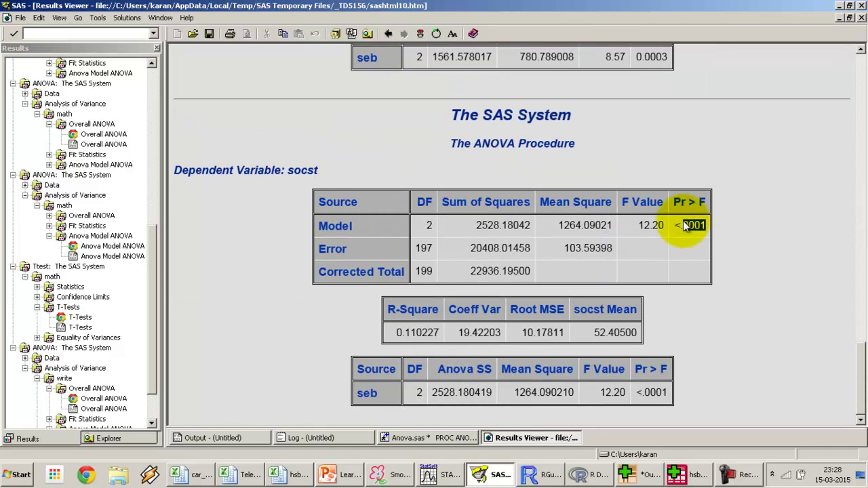
# Return to the Anova.sas program and review the class and model variables of the race and seb ANOVA blocks.
pyautogui.click(410, 438)
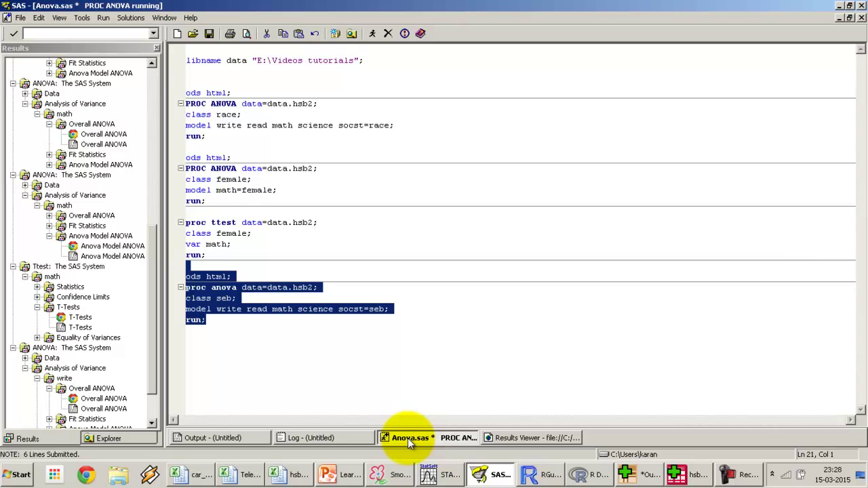
pyautogui.click(231, 114)
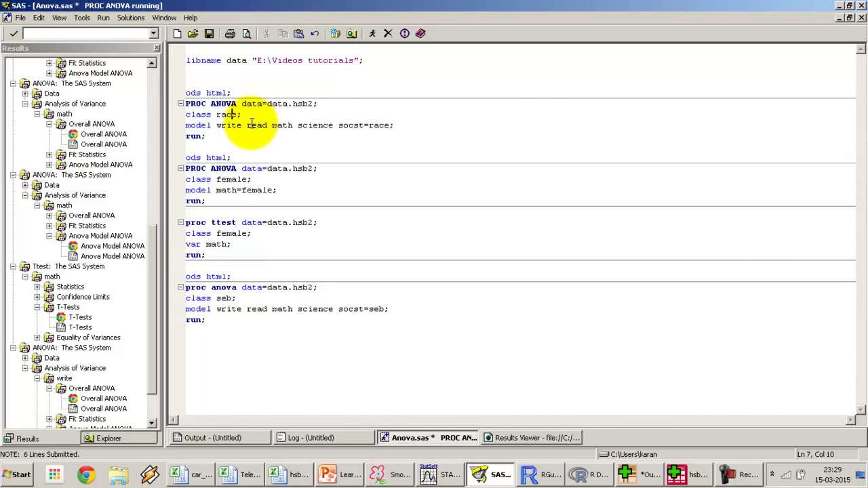
pyautogui.doubleClick(349, 126)
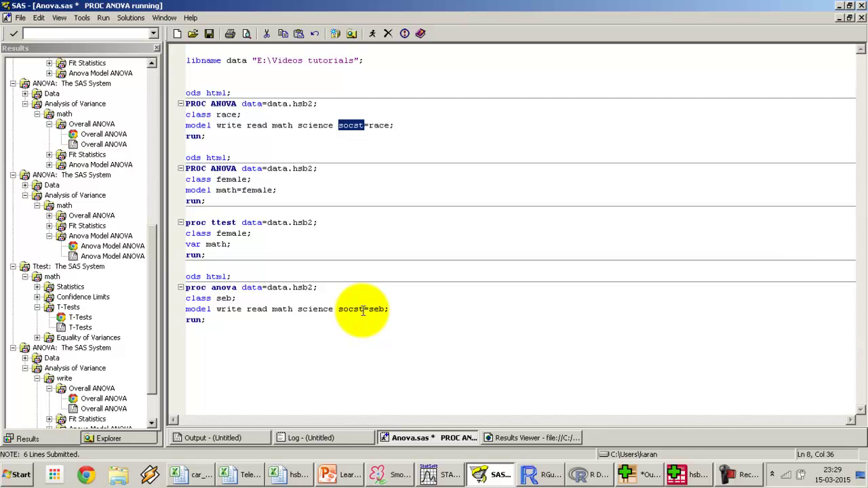
pyautogui.moveTo(364, 309); pyautogui.dragTo(222, 319)
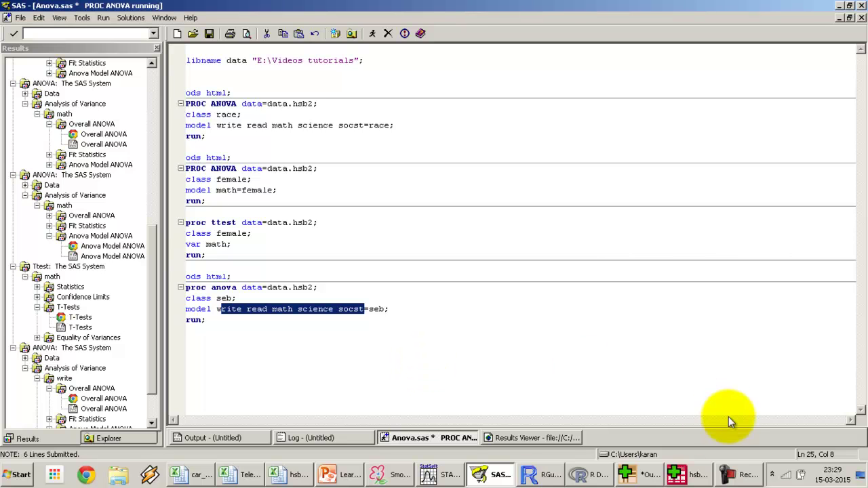
# Switch to the hsb2.sav data in SPSS Statistics and start a One-Way ANOVA comparison of means.
pyautogui.click(687, 475)
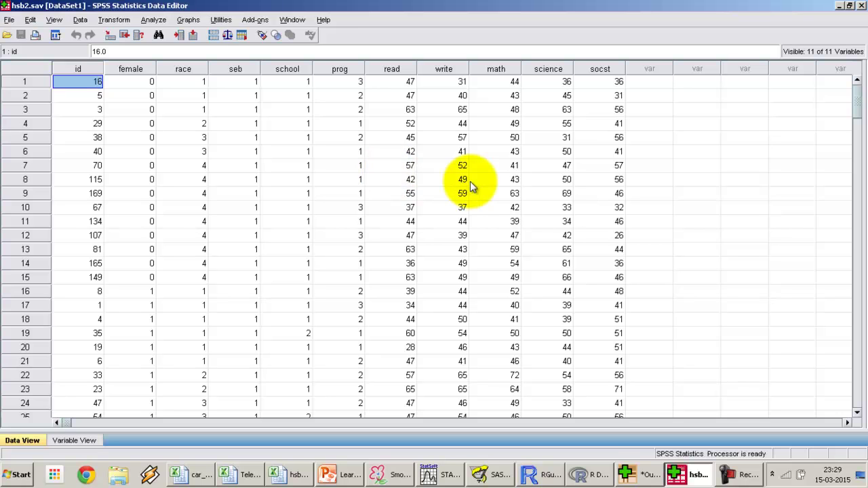
pyautogui.click(271, 140)
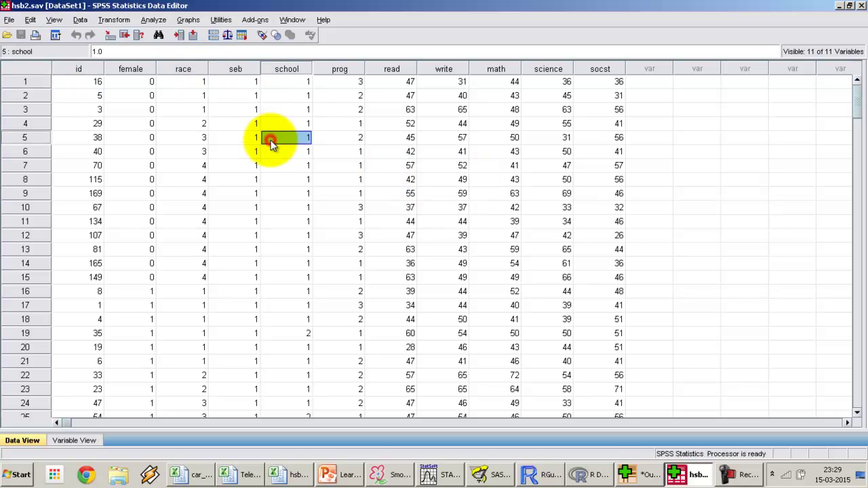
pyautogui.click(182, 97)
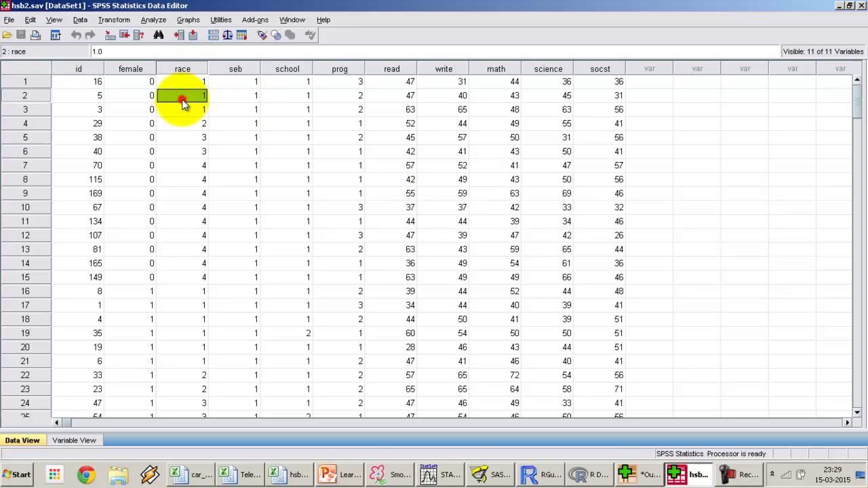
pyautogui.click(154, 21)
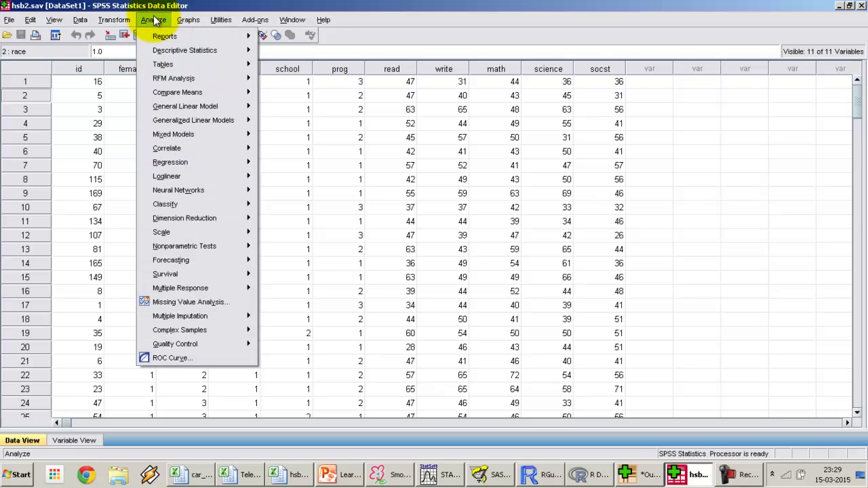
pyautogui.moveTo(193, 92)
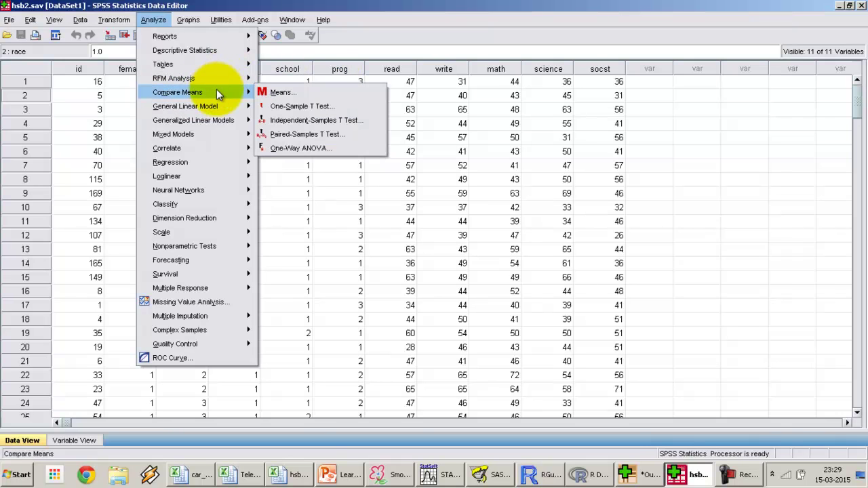
pyautogui.click(300, 150)
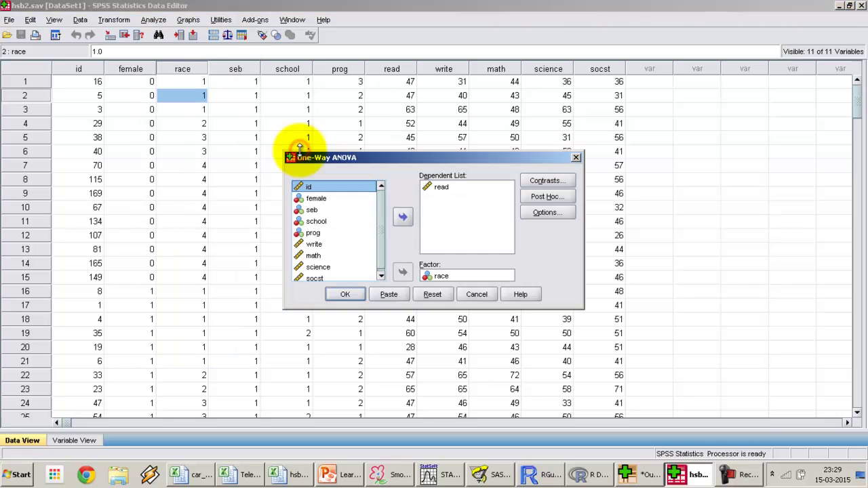
# Remove read from the dependent variables and race from the factor of the One-Way ANOVA.
pyautogui.click(447, 191)
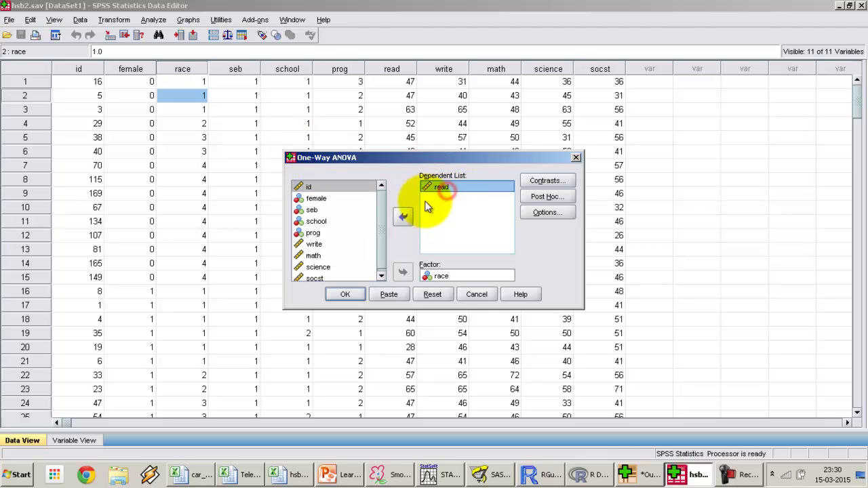
pyautogui.click(403, 217)
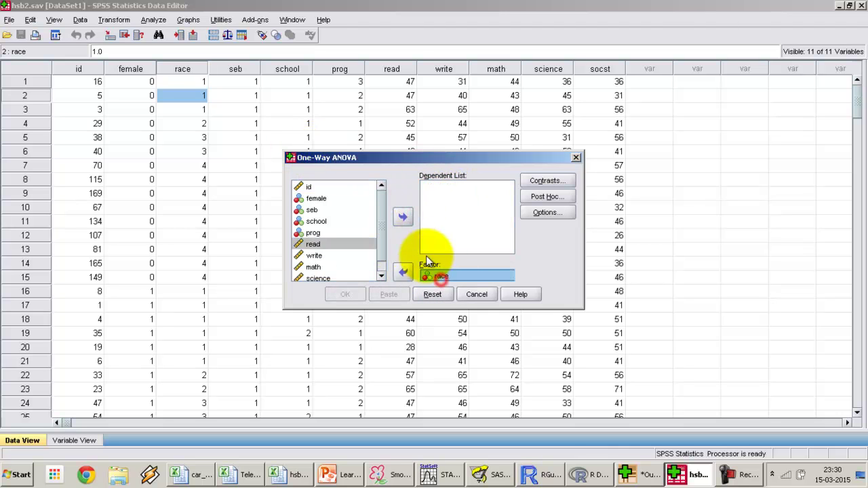
pyautogui.click(403, 217)
pyautogui.click(404, 218)
pyautogui.click(438, 277)
pyautogui.click(402, 272)
# Assign read, write, math, science and socst as the dependent variables and race as the factor.
pyautogui.scroll(-2, 380, 220)
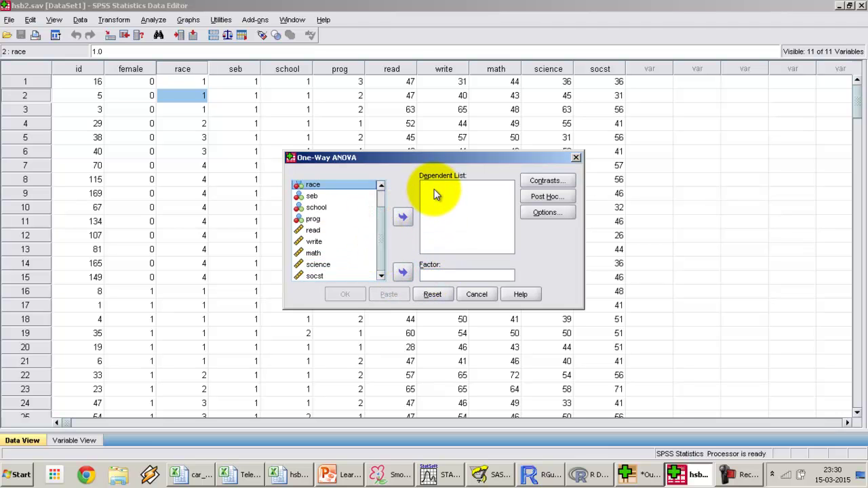
pyautogui.click(314, 232)
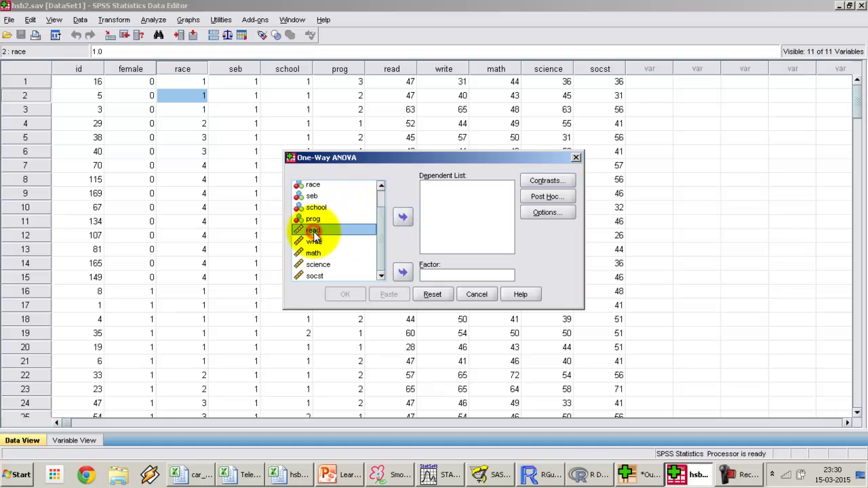
pyautogui.keyDown('shift'); pyautogui.click(321, 275); pyautogui.keyUp('shift')
pyautogui.click(402, 219)
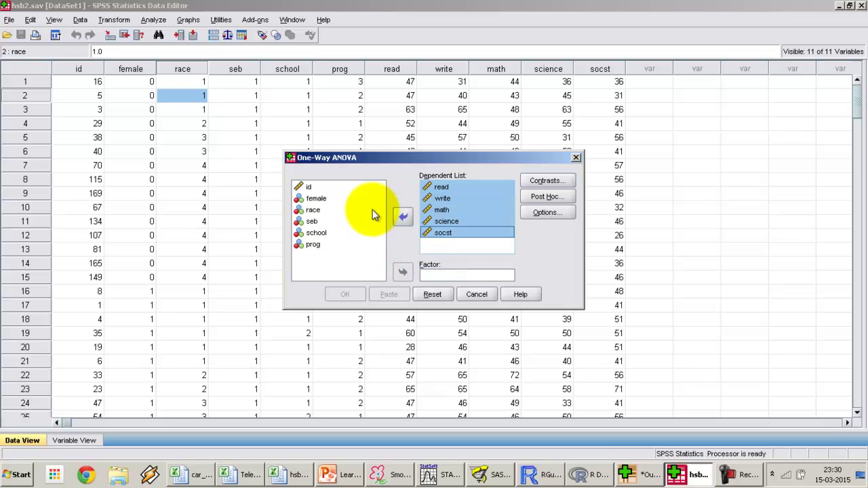
pyautogui.click(309, 210)
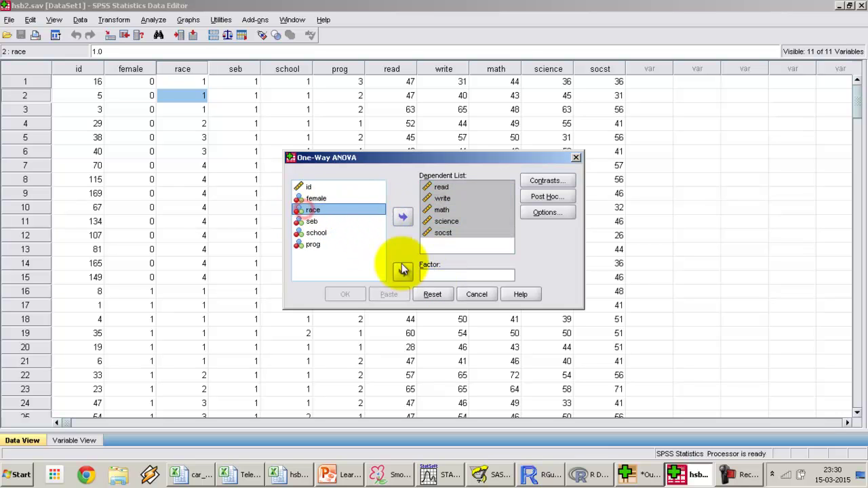
pyautogui.click(401, 271)
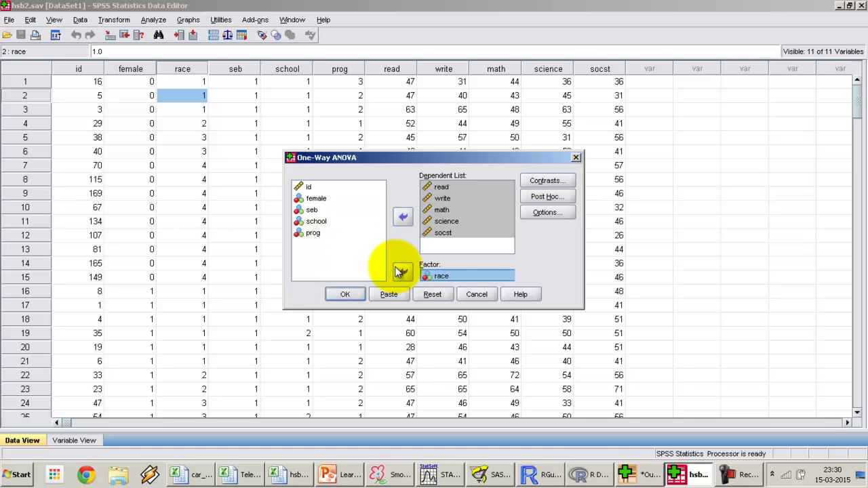
# Turn off the Descriptive statistics in the One-Way ANOVA options and accept the change.
pyautogui.click(546, 213)
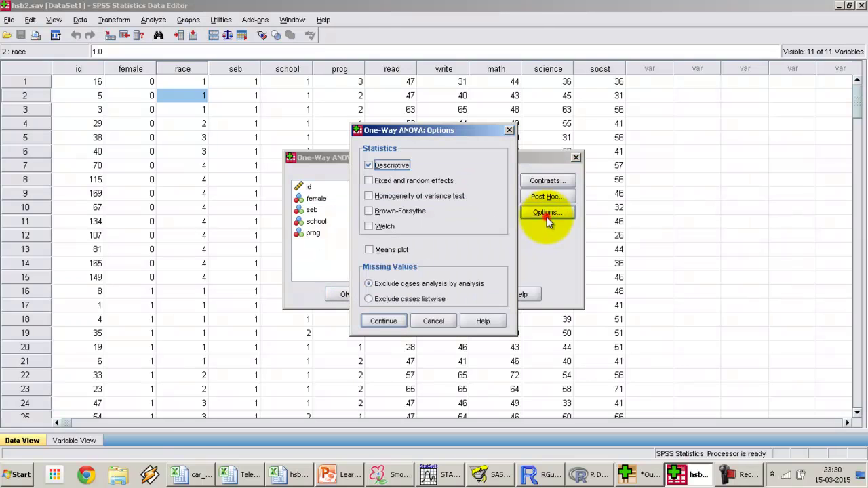
pyautogui.click(369, 165)
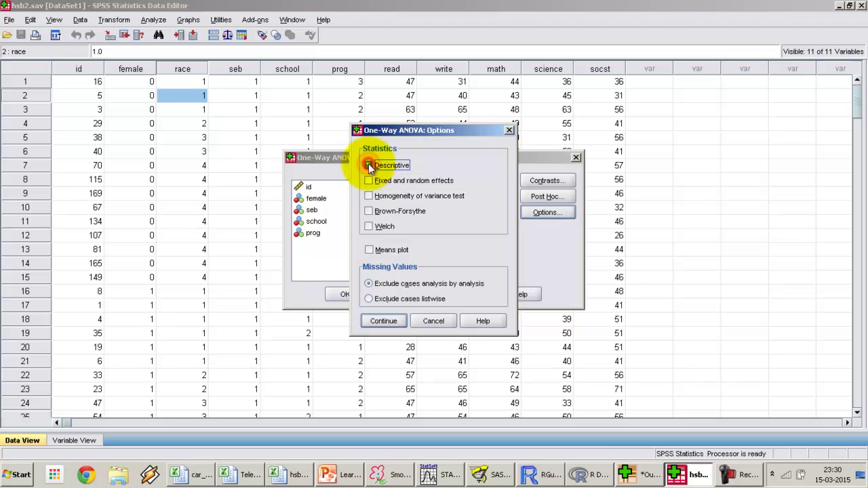
pyautogui.click(382, 322)
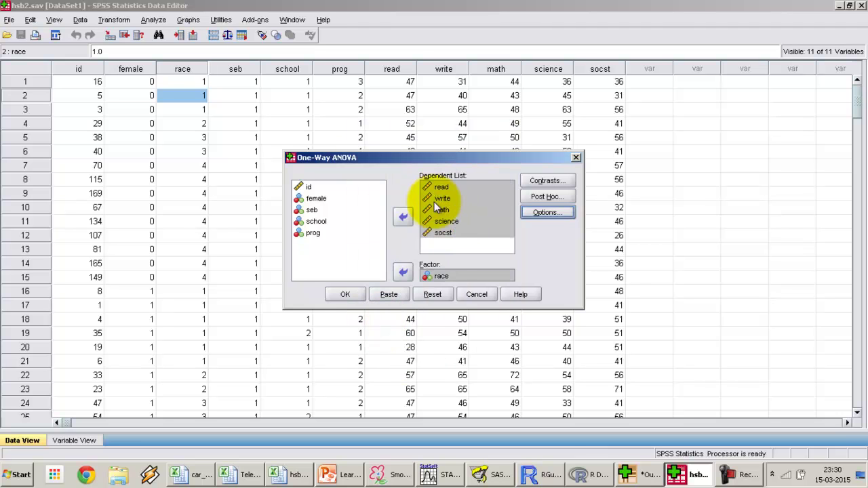
# Run the One-Way ANOVA of the five test scores by race and review the ANOVA table below the descriptives.
pyautogui.click(343, 297)
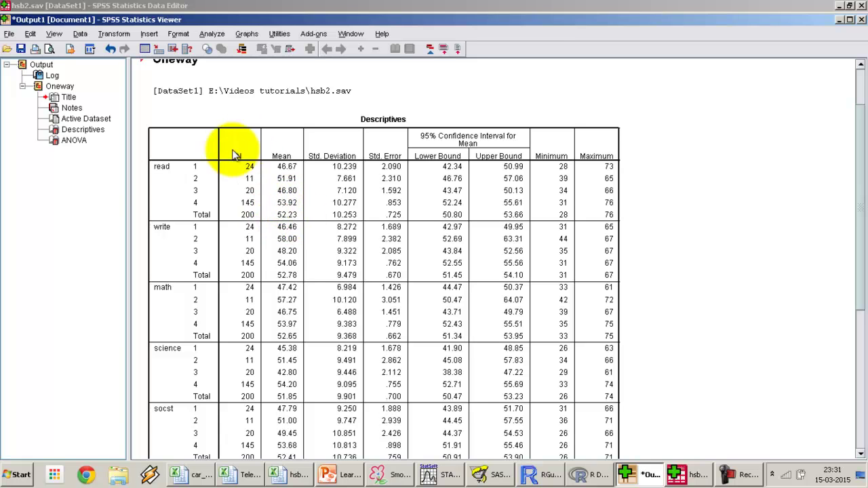
pyautogui.moveTo(859, 186); pyautogui.dragTo(852, 368)
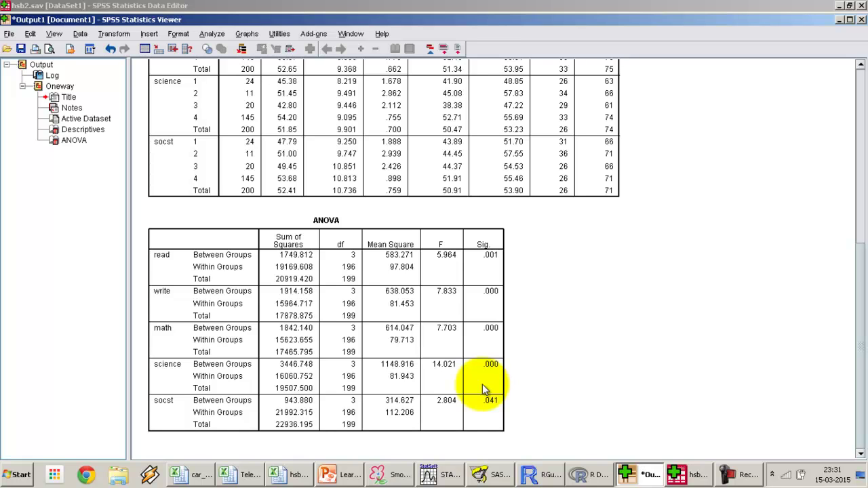
# Rerun the One-Way ANOVA on the hsb2.sav data with seb instead of race as the factor and review its ANOVA table.
pyautogui.click(692, 477)
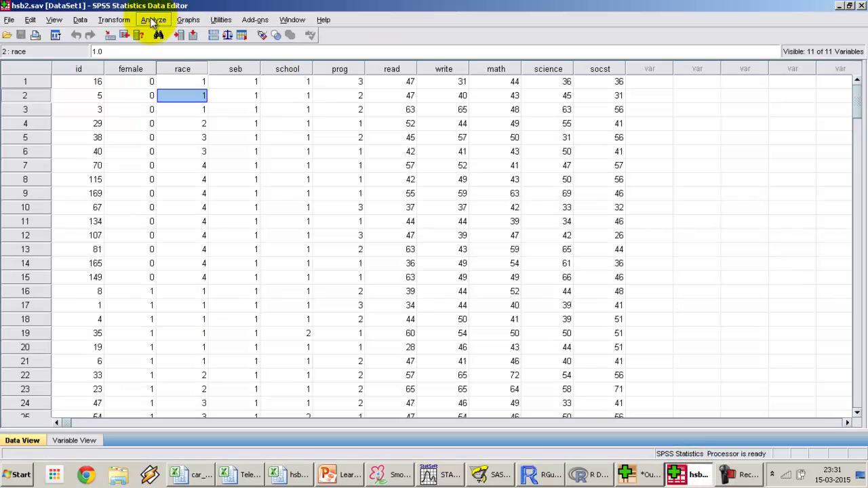
pyautogui.click(153, 20)
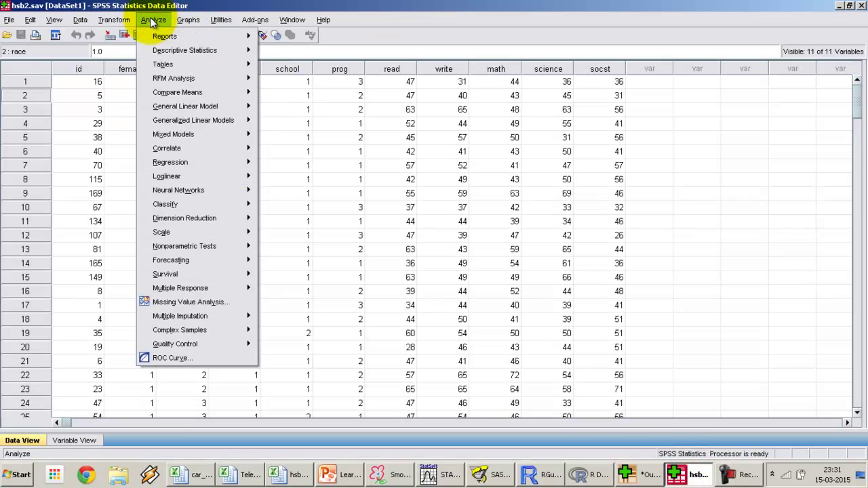
pyautogui.moveTo(192, 139)
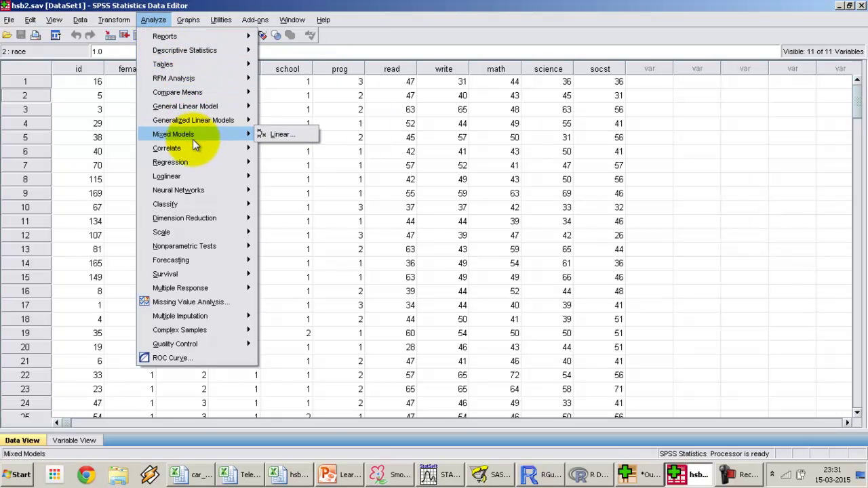
pyautogui.moveTo(238, 91)
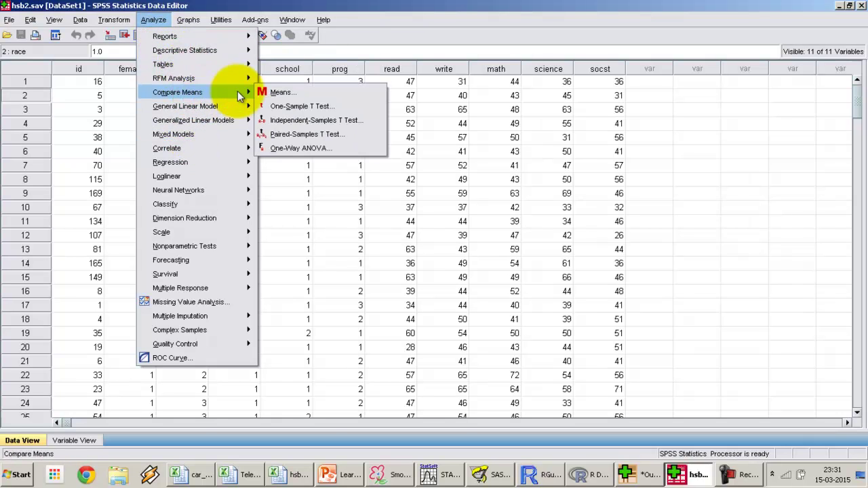
pyautogui.click(311, 149)
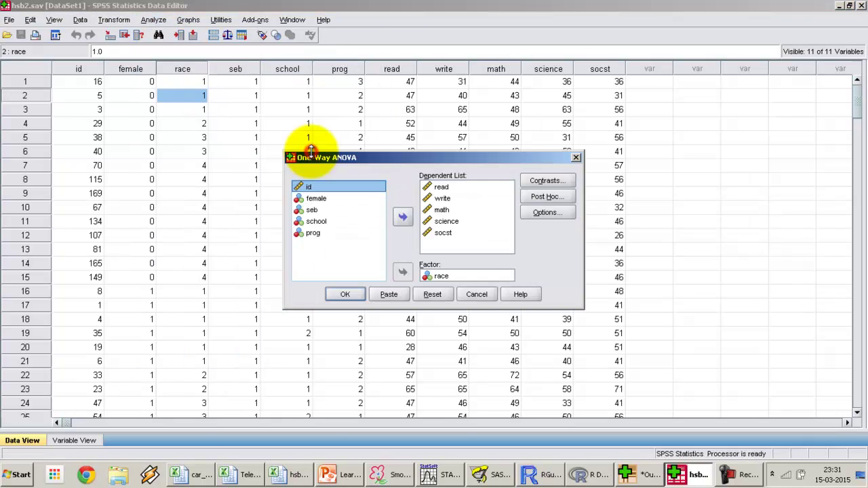
pyautogui.click(442, 277)
pyautogui.click(403, 272)
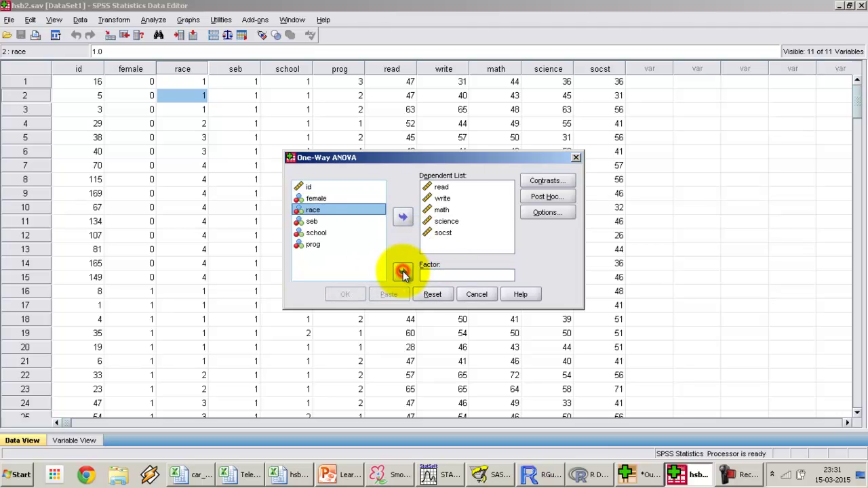
pyautogui.click(313, 221)
pyautogui.click(403, 272)
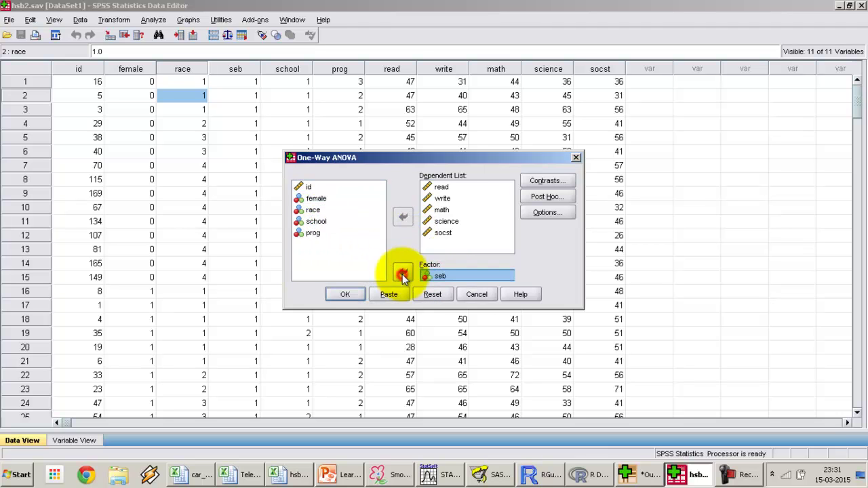
pyautogui.click(345, 294)
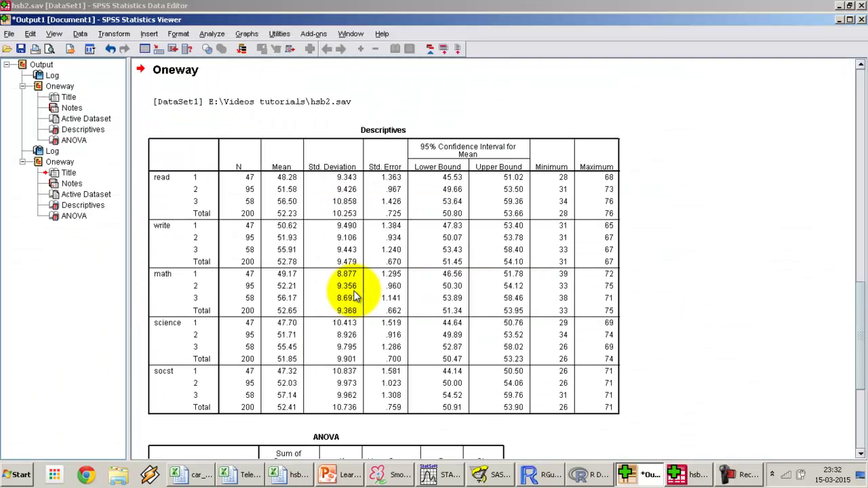
pyautogui.moveTo(864, 316); pyautogui.dragTo(862, 380)
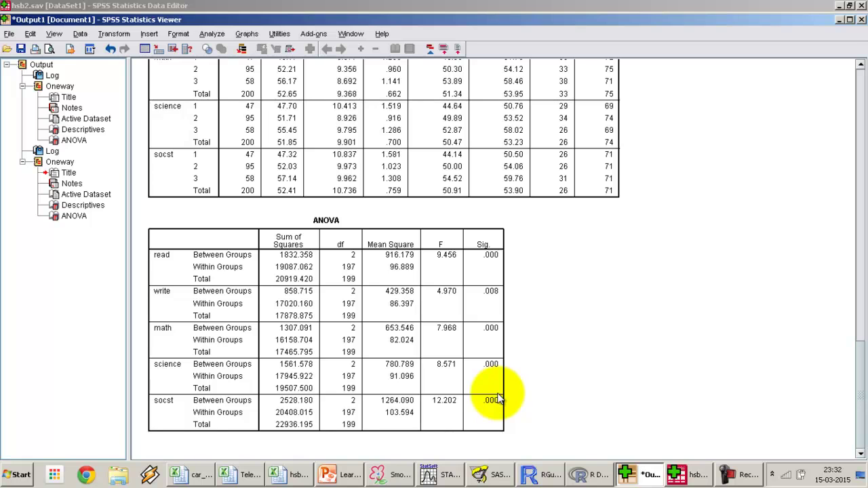
# Switch to the hsb2 data in STATISTICA and start a Breakdown & one-way ANOVA from the basic statistics.
pyautogui.click(446, 474)
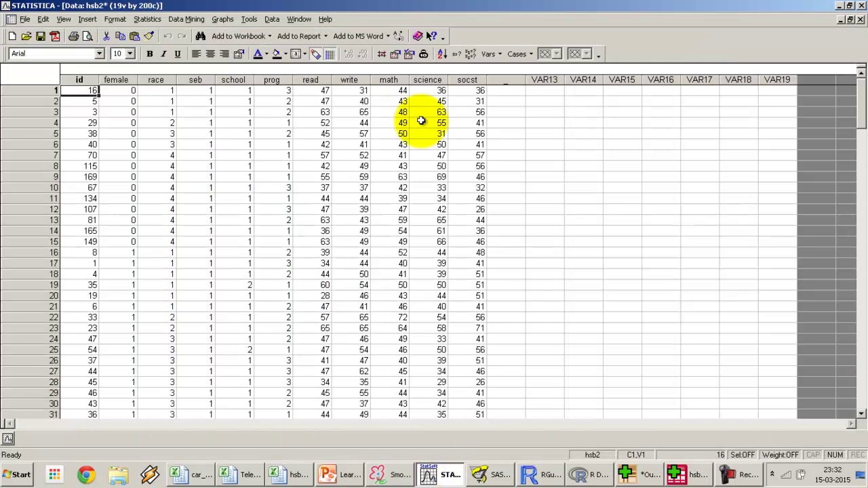
pyautogui.click(144, 18)
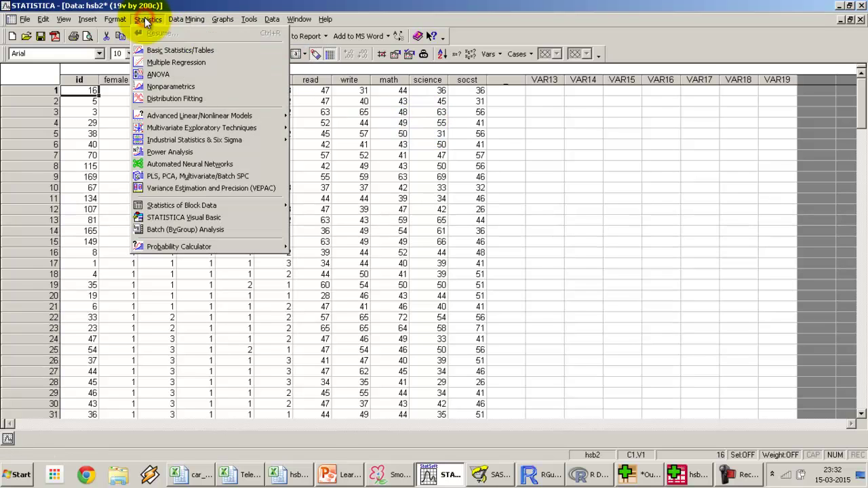
pyautogui.click(172, 51)
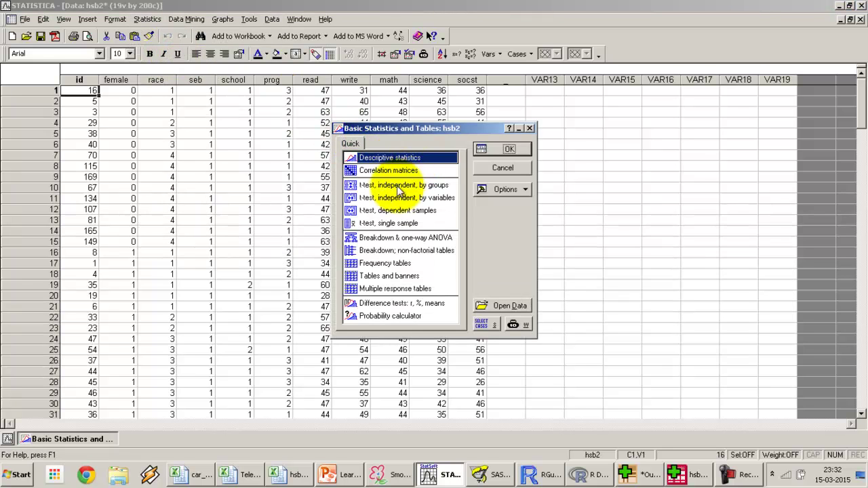
pyautogui.click(401, 236)
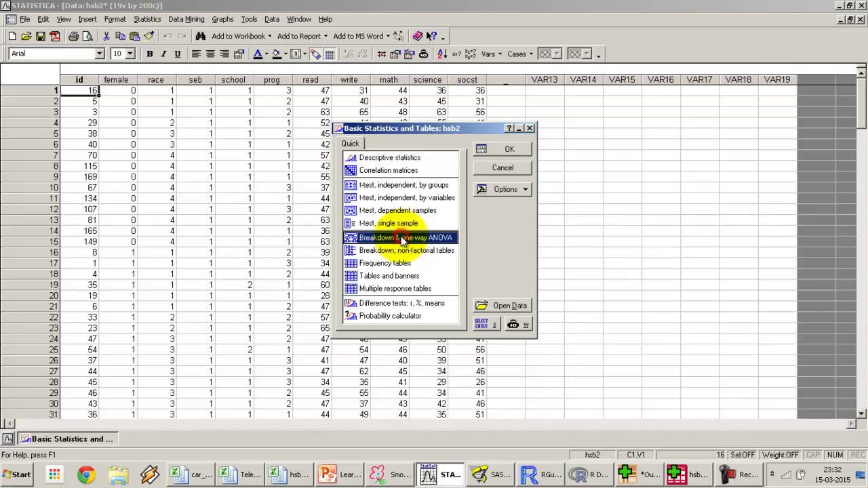
pyautogui.click(502, 150)
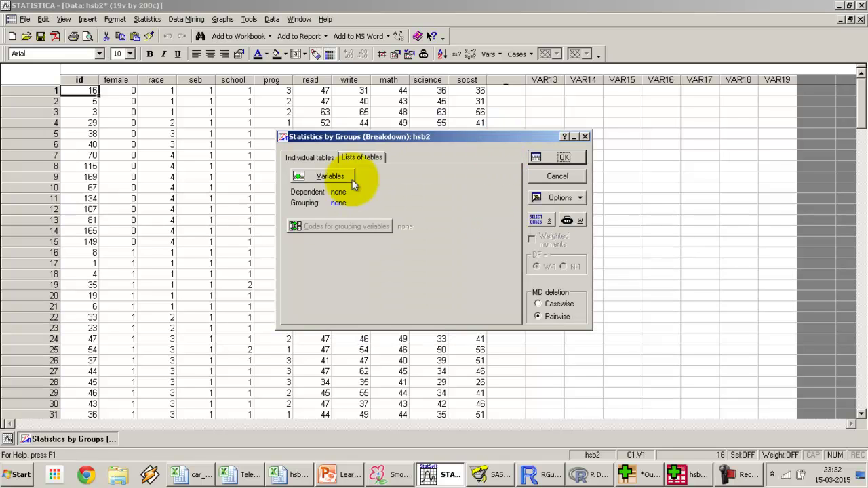
# Set read as the dependent variable and race as the grouping variable, and produce the Analysis of Variance table.
pyautogui.click(310, 177)
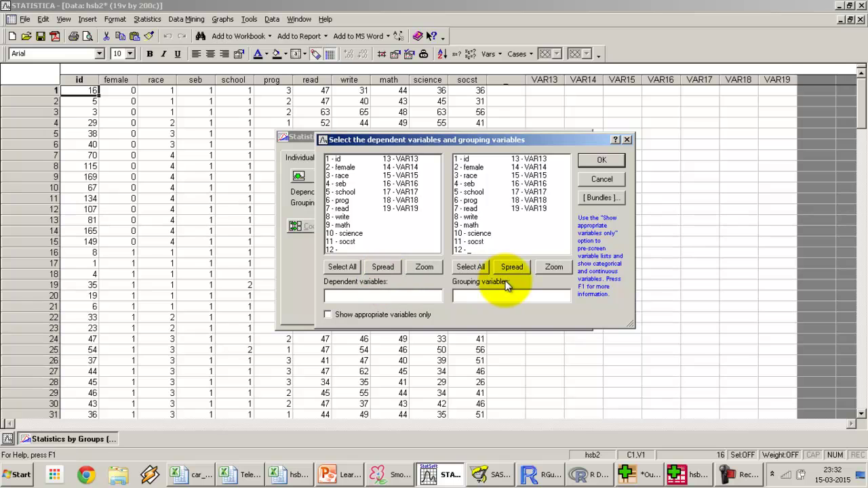
pyautogui.click(343, 209)
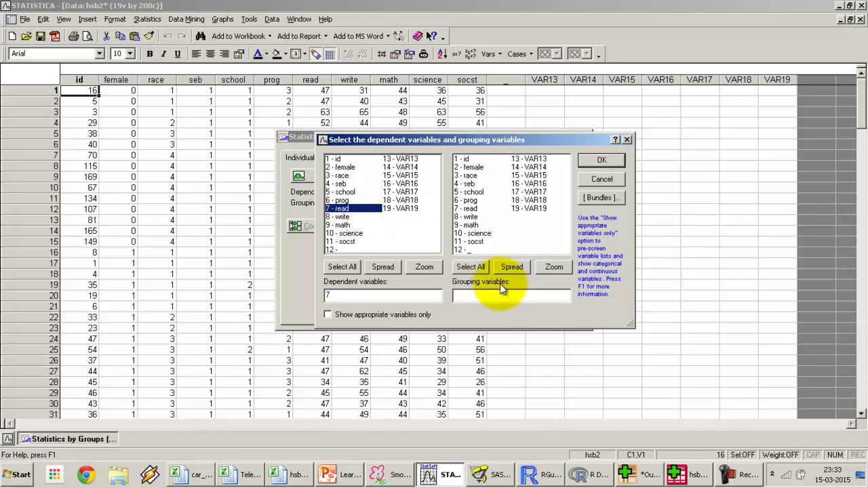
pyautogui.click(469, 176)
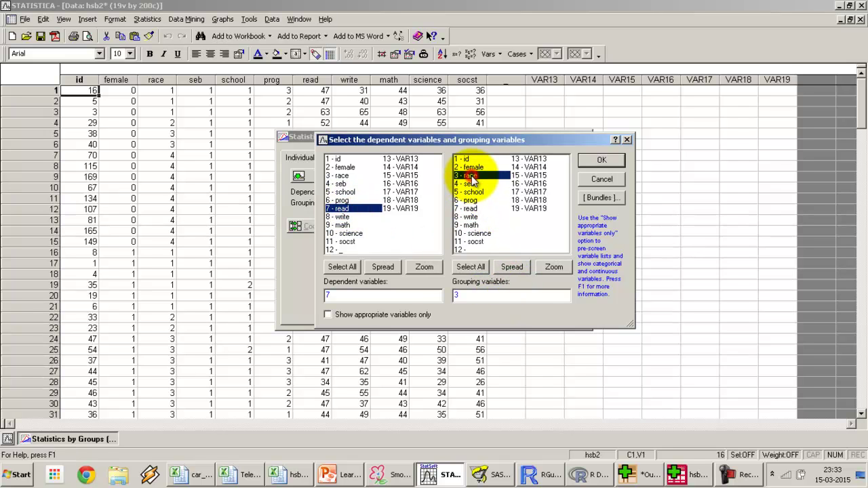
pyautogui.click(602, 160)
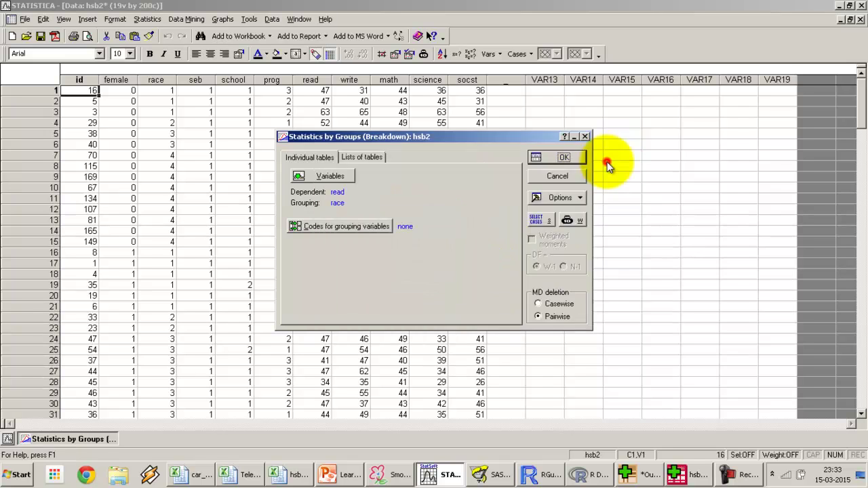
pyautogui.click(551, 157)
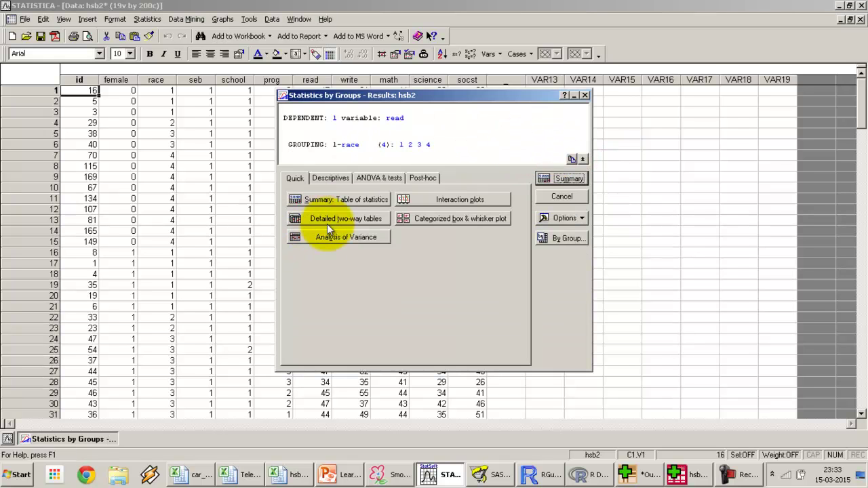
pyautogui.click(362, 235)
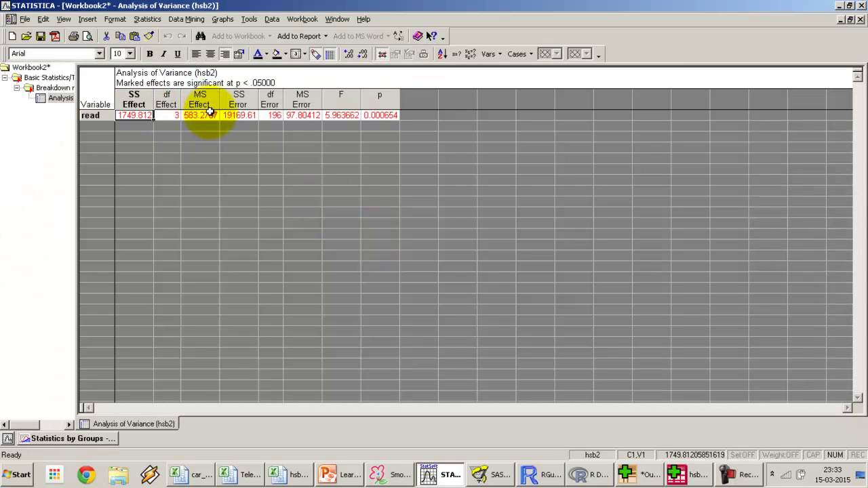
# Examine the effect and error sums of squares, mean squares, F and p values for read in the Analysis of Variance table.
pyautogui.click(207, 114)
pyautogui.click(139, 115)
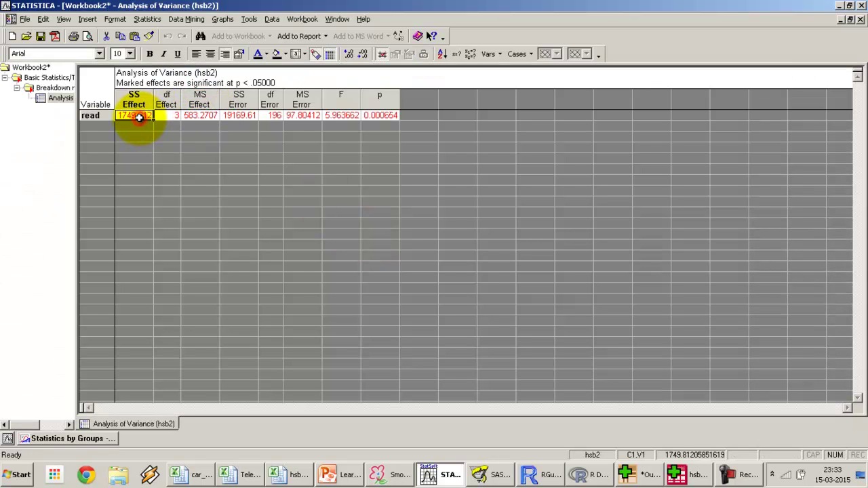
pyautogui.click(199, 114)
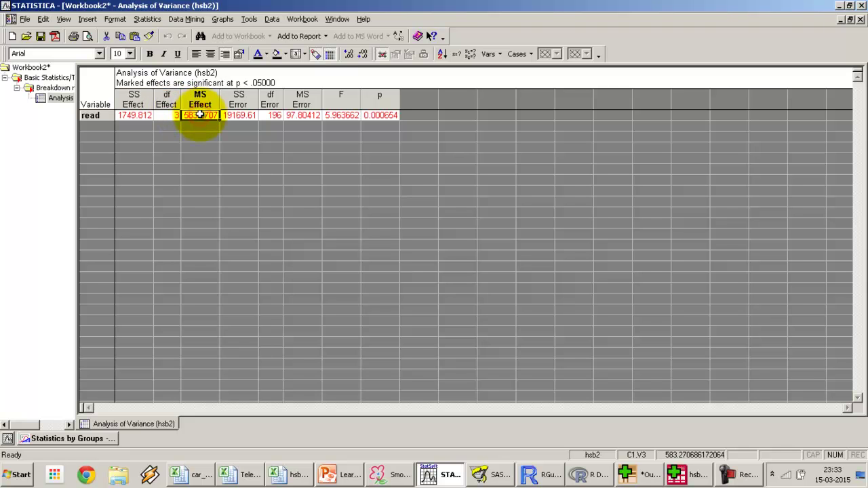
pyautogui.click(242, 115)
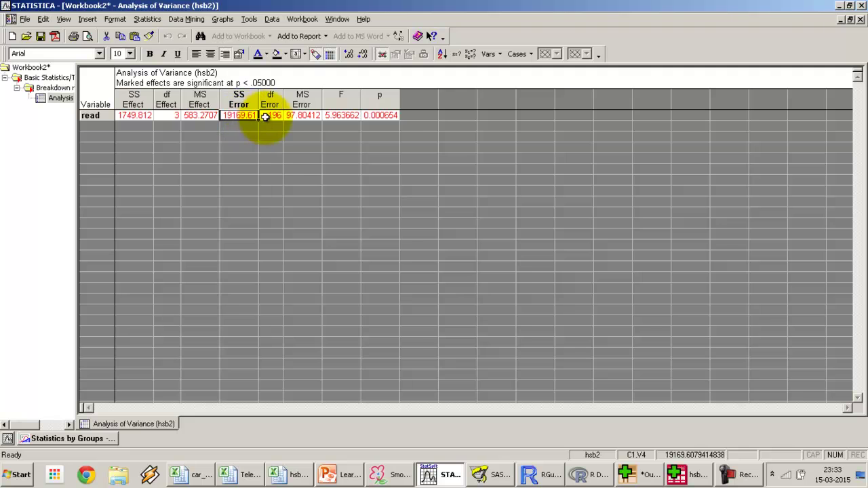
pyautogui.click(288, 115)
pyautogui.click(344, 115)
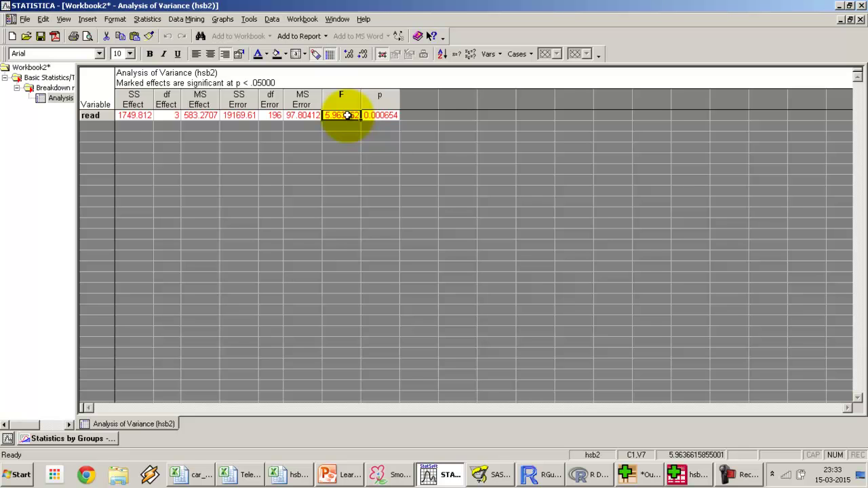
pyautogui.click(382, 116)
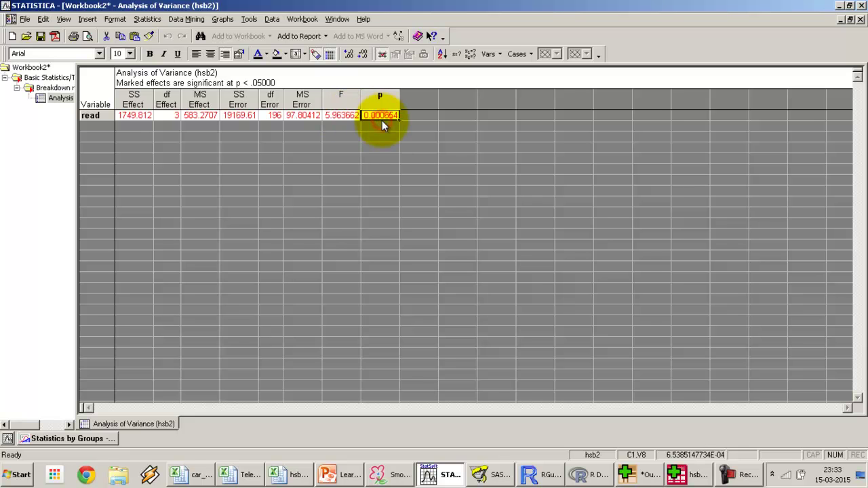
pyautogui.moveTo(382, 120); pyautogui.dragTo(364, 129)
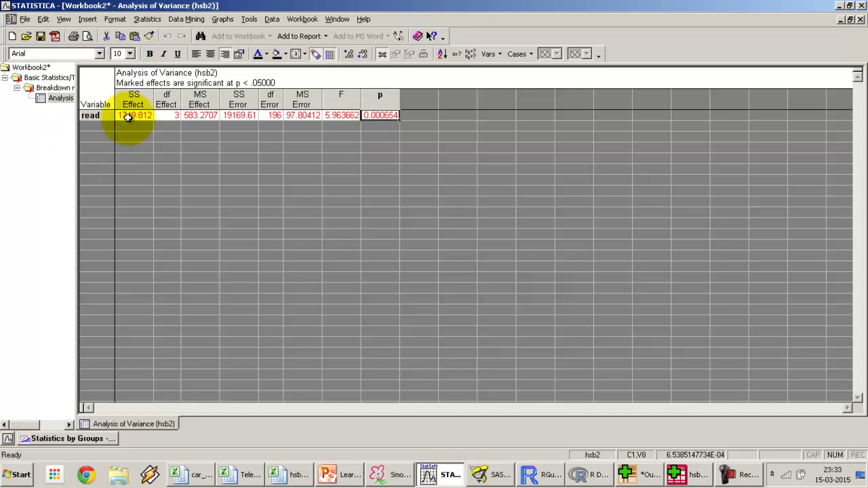
pyautogui.moveTo(127, 117); pyautogui.dragTo(375, 102)
pyautogui.click(421, 114)
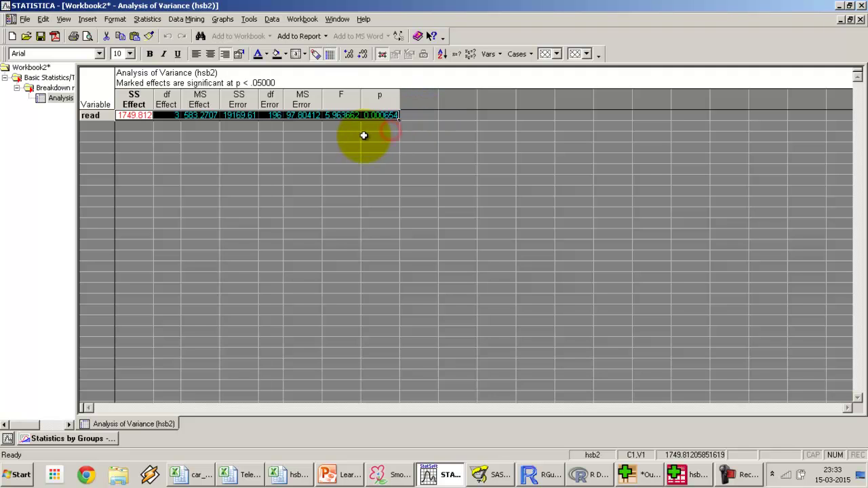
pyautogui.click(327, 116)
pyautogui.click(376, 116)
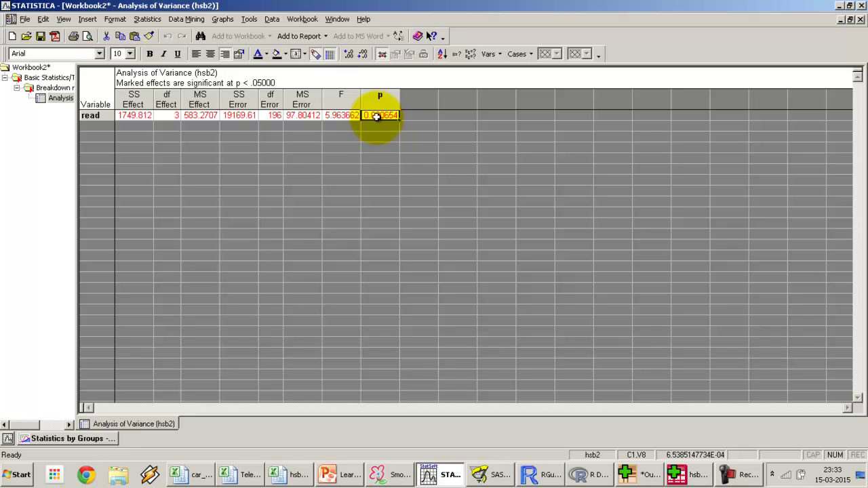
# Return to the breakdown setup, extend the dependent variables to read through socst with race as grouping, and compute the group statistics.
pyautogui.click(90, 439)
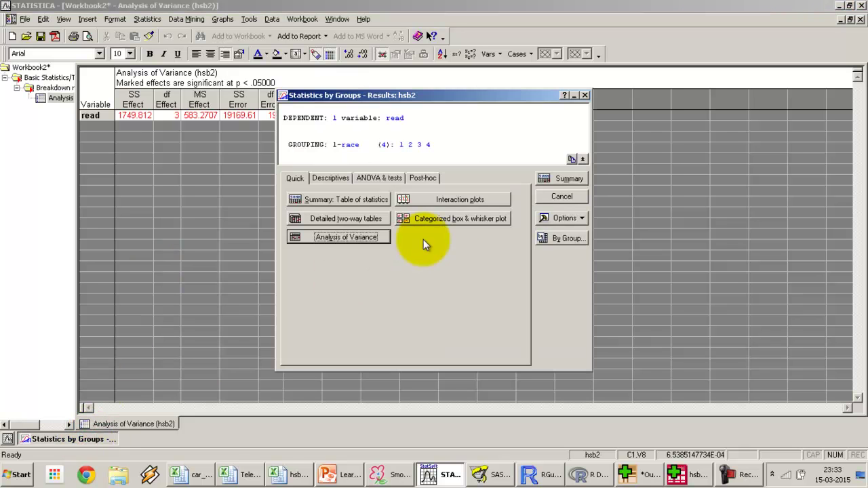
pyautogui.click(557, 195)
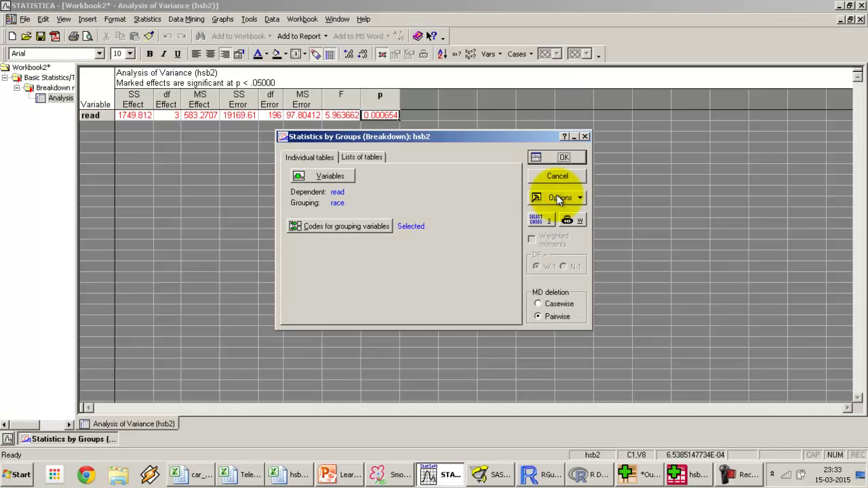
pyautogui.click(330, 177)
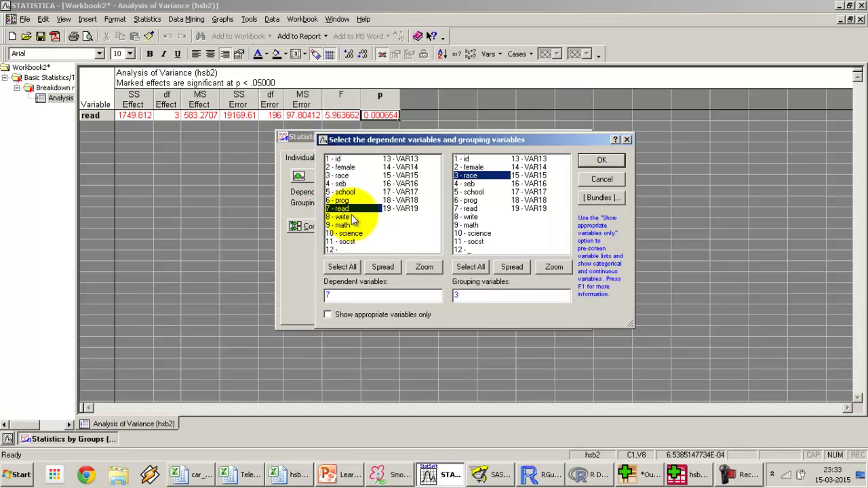
pyautogui.keyDown('shift'); pyautogui.click(345, 242); pyautogui.keyUp('shift')
pyautogui.click(607, 160)
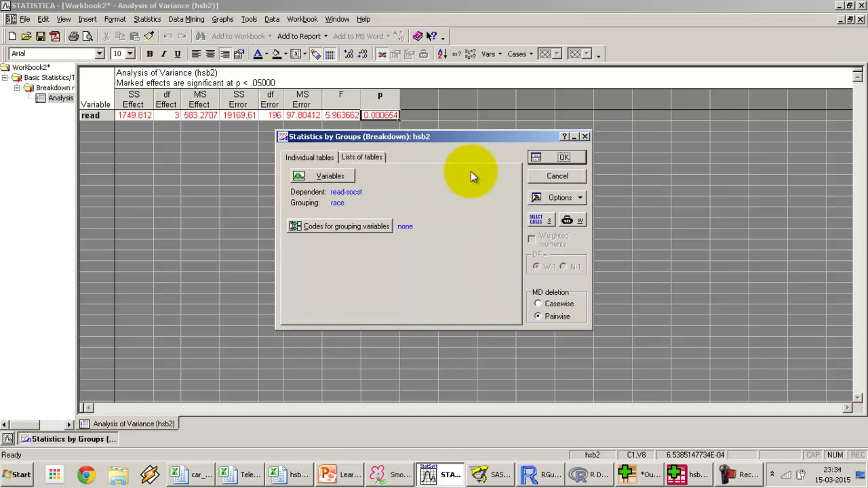
pyautogui.click(553, 158)
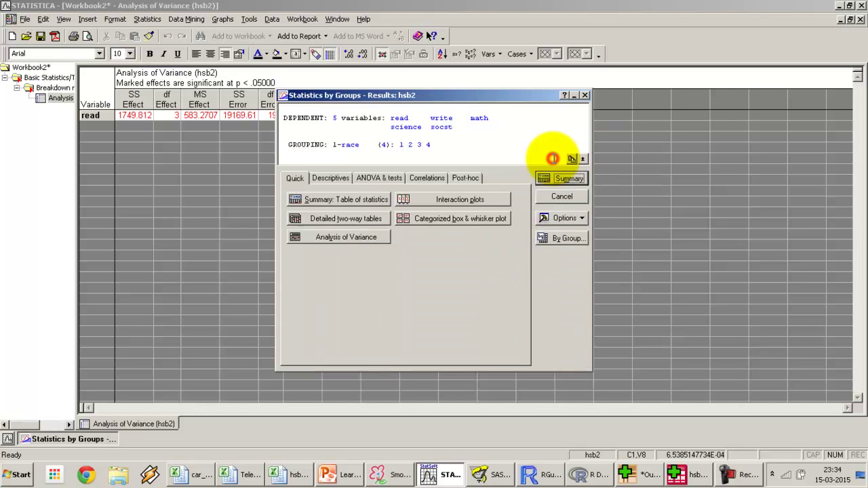
# Produce the Analysis of Variance table for read through socst by race and examine each variable's p value.
pyautogui.click(331, 237)
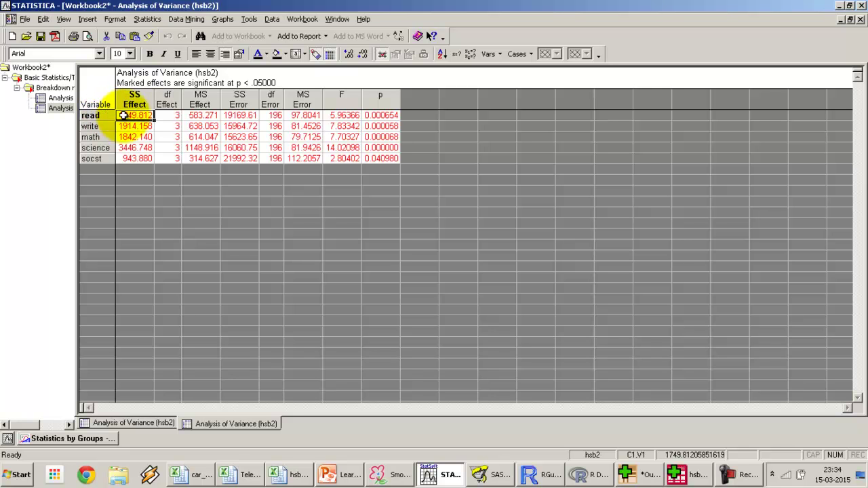
pyautogui.click(382, 115)
pyautogui.moveTo(382, 116); pyautogui.dragTo(382, 158)
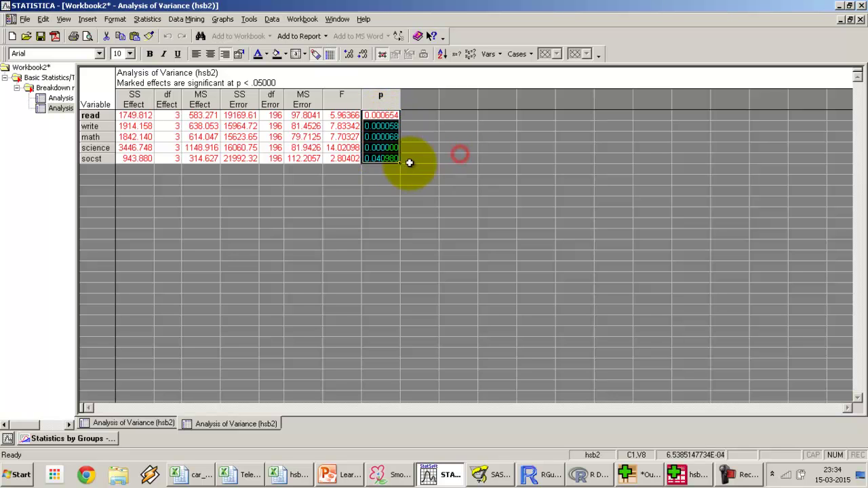
pyautogui.click(378, 115)
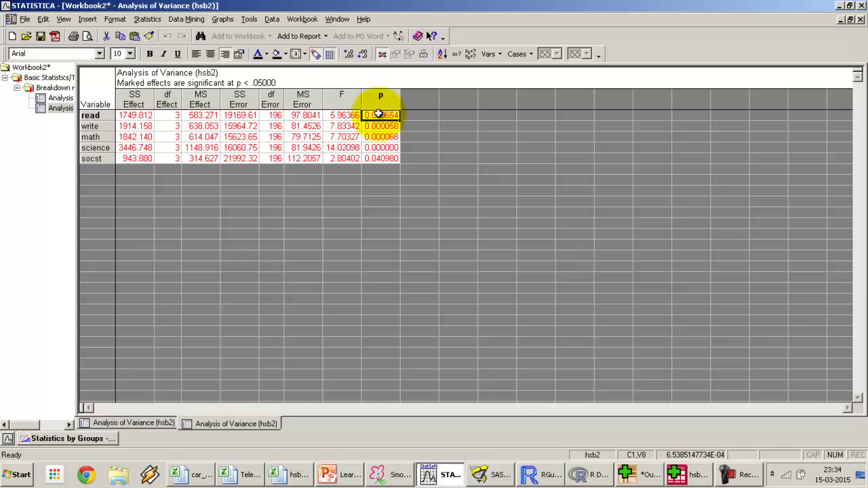
pyautogui.press('Down')
pyautogui.press('Down')
pyautogui.press('Down')
pyautogui.press('Down')
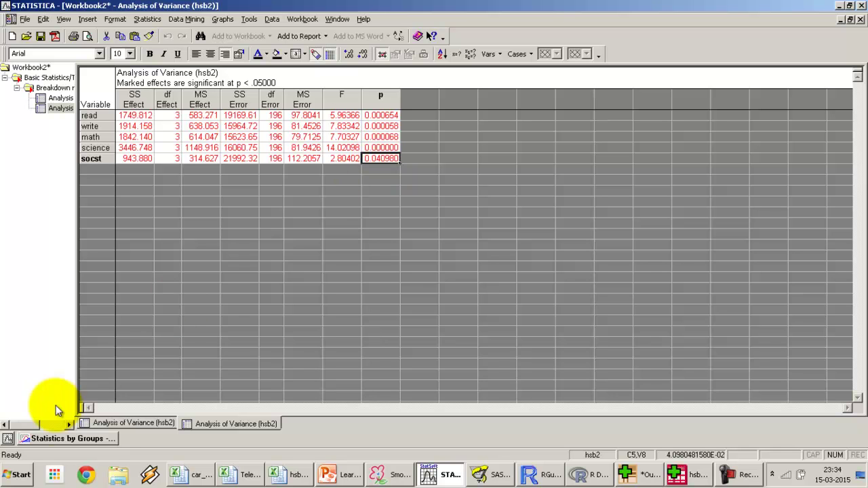
# Reduce the dependent variables to read with race as grouping, and produce the categorized box and whisker plot.
pyautogui.click(71, 439)
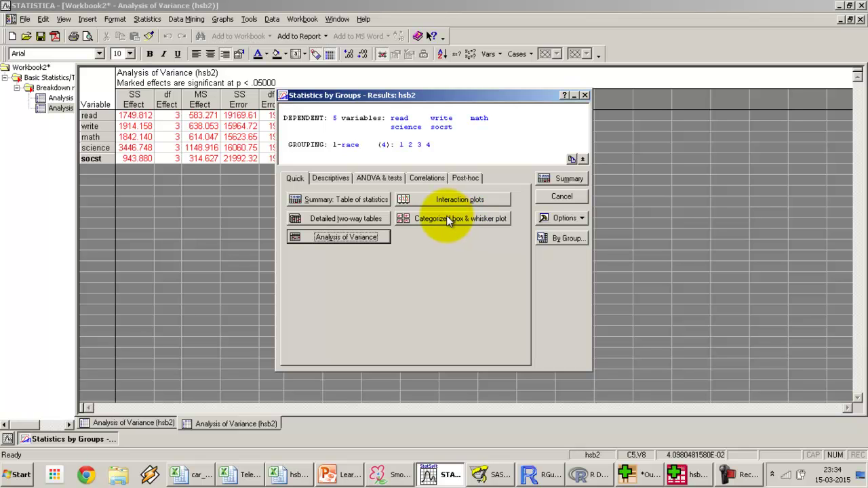
pyautogui.click(562, 196)
pyautogui.click(325, 175)
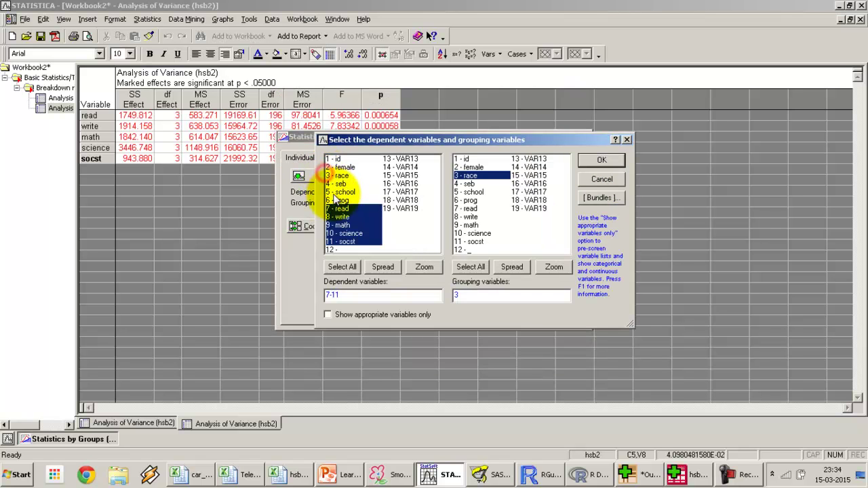
pyautogui.click(347, 209)
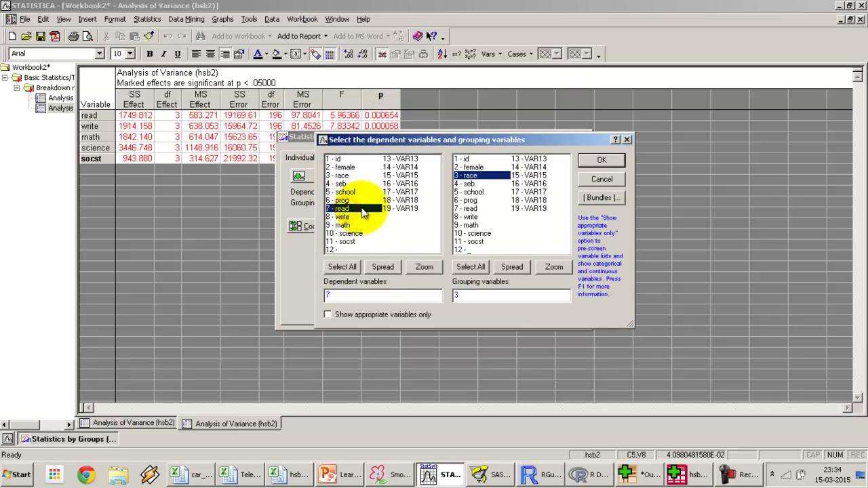
pyautogui.click(602, 160)
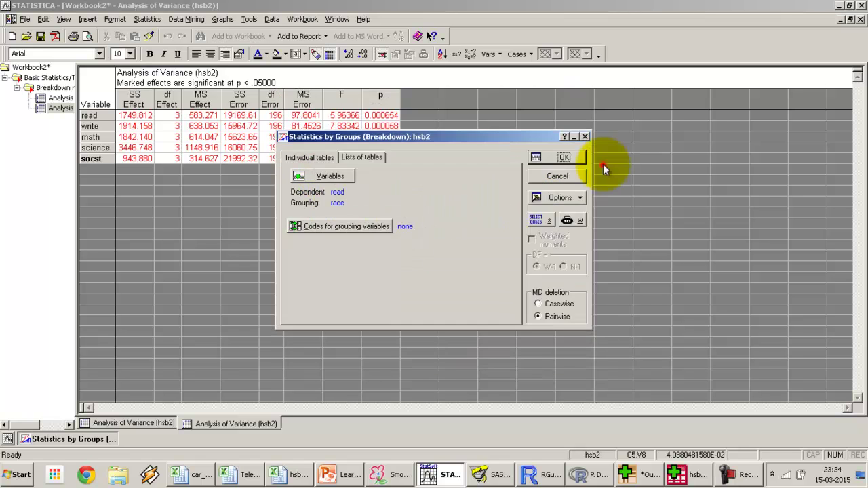
pyautogui.click(558, 158)
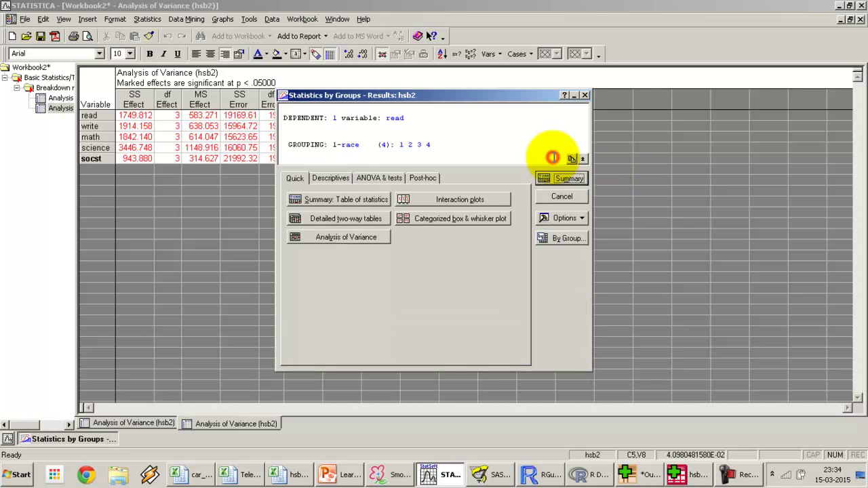
pyautogui.click(452, 217)
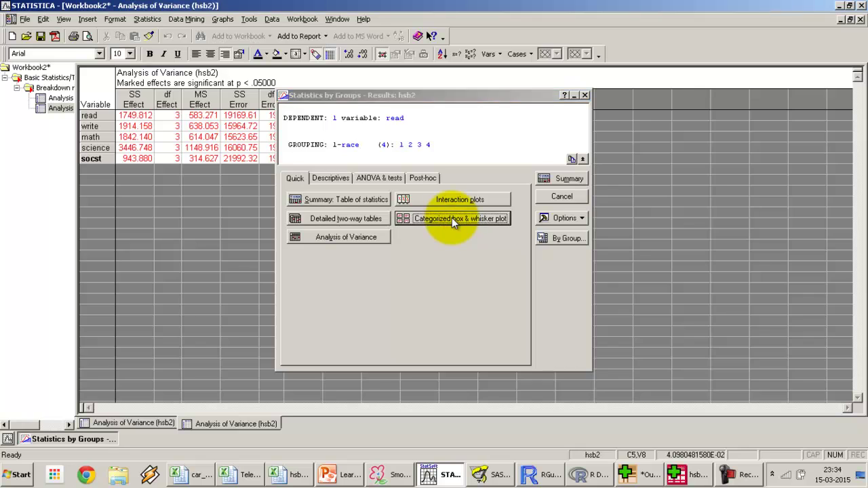
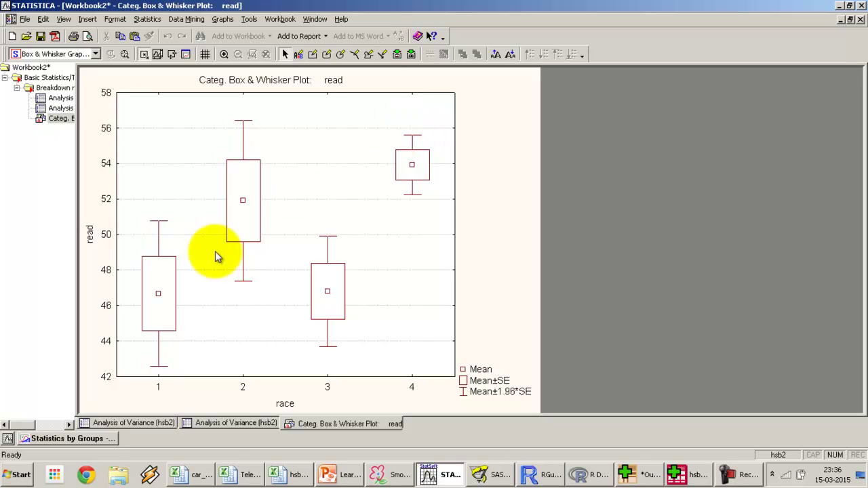
# Bring back the group statistics results, then switch from STATISTICA to the Rattle R Data Miner.
pyautogui.click(89, 440)
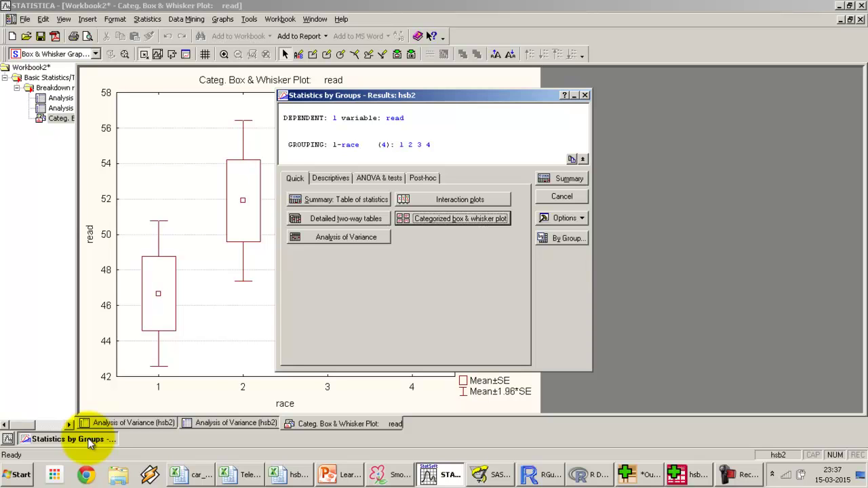
pyautogui.click(441, 473)
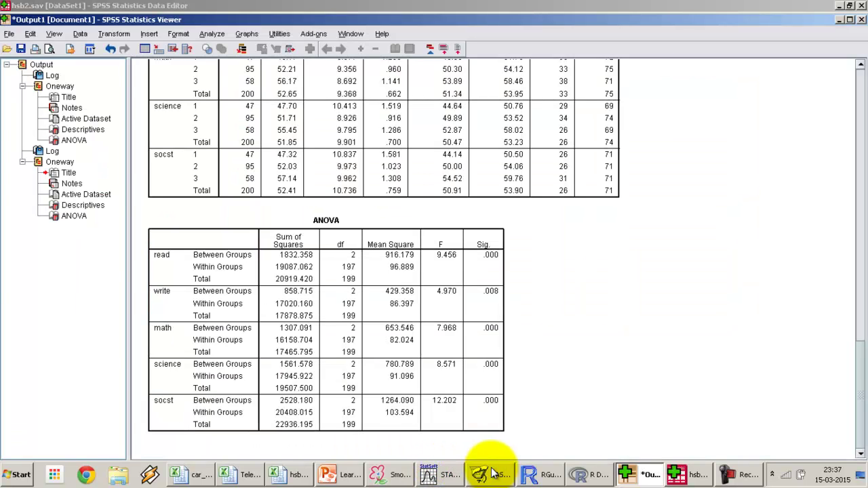
pyautogui.click(549, 475)
pyautogui.click(588, 474)
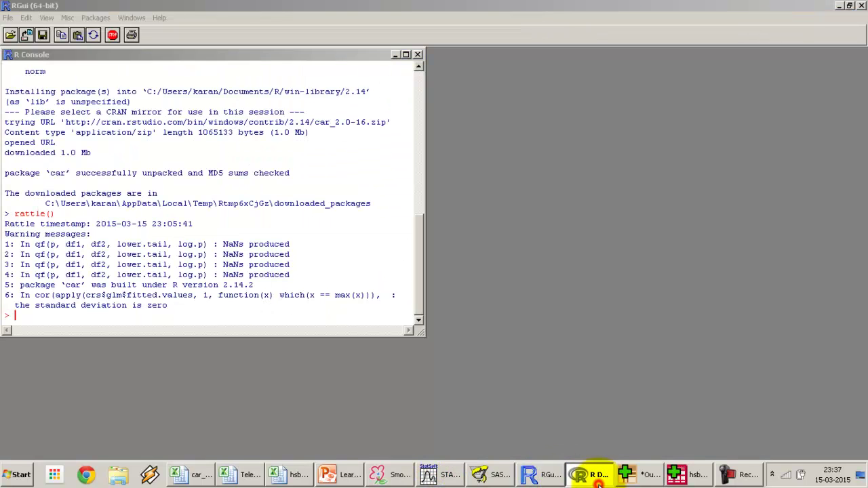
# Load hsb2.csv from the Videos tutorials folder on drive E as the spreadsheet data source and execute it.
pyautogui.click(85, 118)
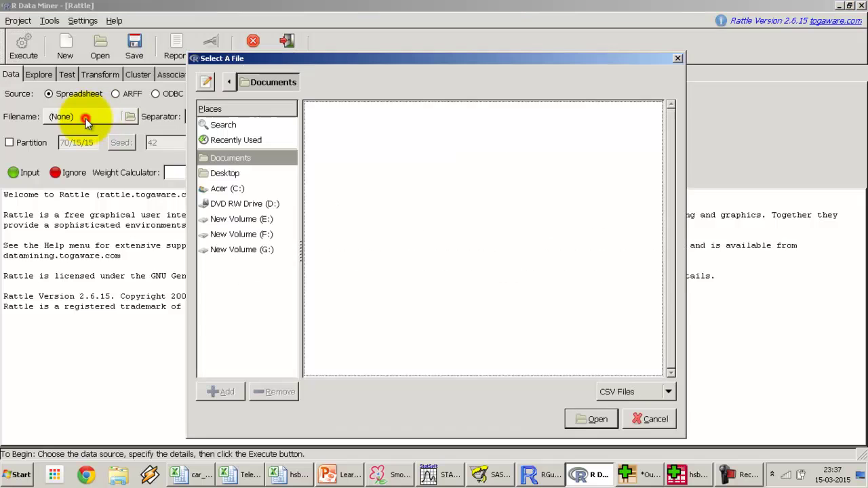
pyautogui.click(264, 218)
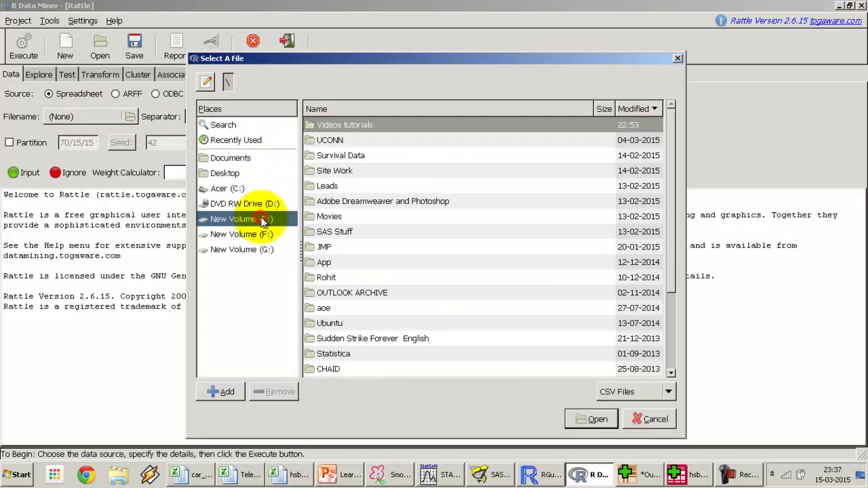
pyautogui.click(331, 187)
pyautogui.write('vide')
pyautogui.press('Return')
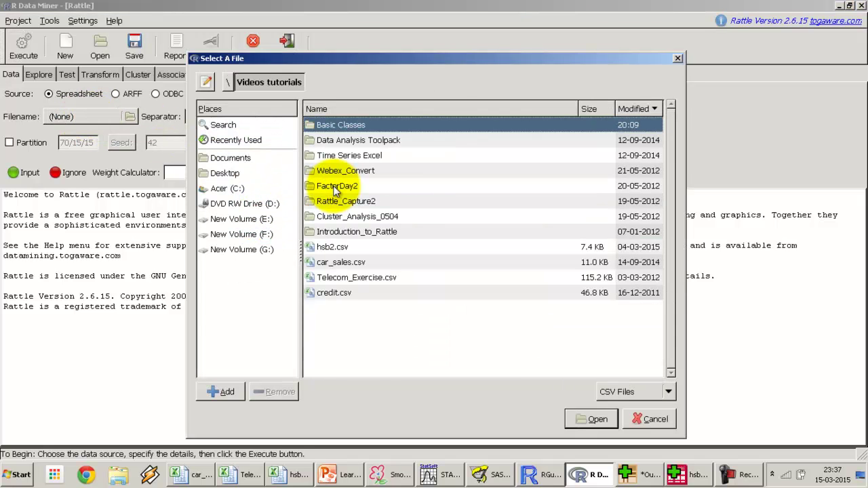
pyautogui.doubleClick(334, 248)
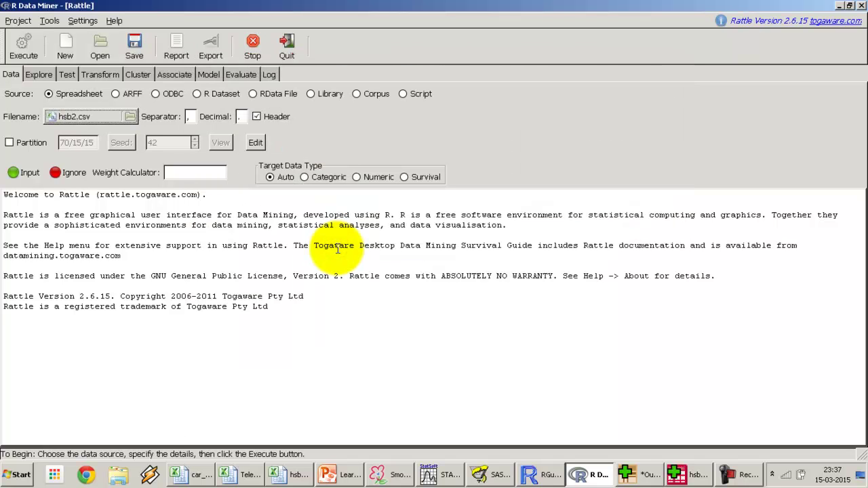
pyautogui.click(27, 51)
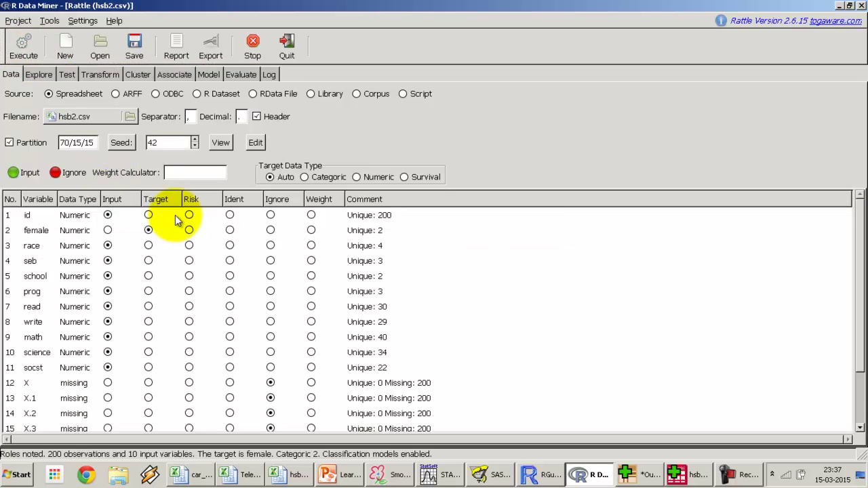
# Set the role of every variable from id through socst to Ignore.
pyautogui.click(270, 215)
pyautogui.click(270, 229)
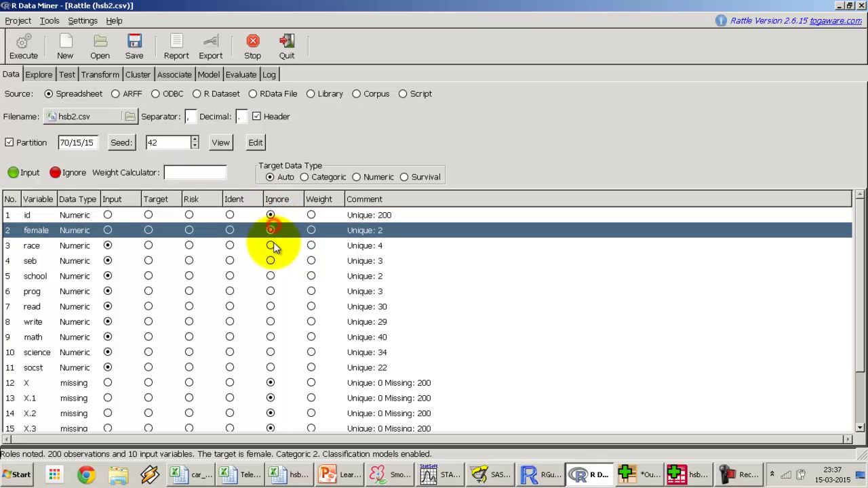
pyautogui.click(270, 245)
pyautogui.click(270, 260)
pyautogui.click(270, 291)
pyautogui.click(270, 276)
pyautogui.click(270, 291)
pyautogui.click(270, 307)
pyautogui.click(270, 321)
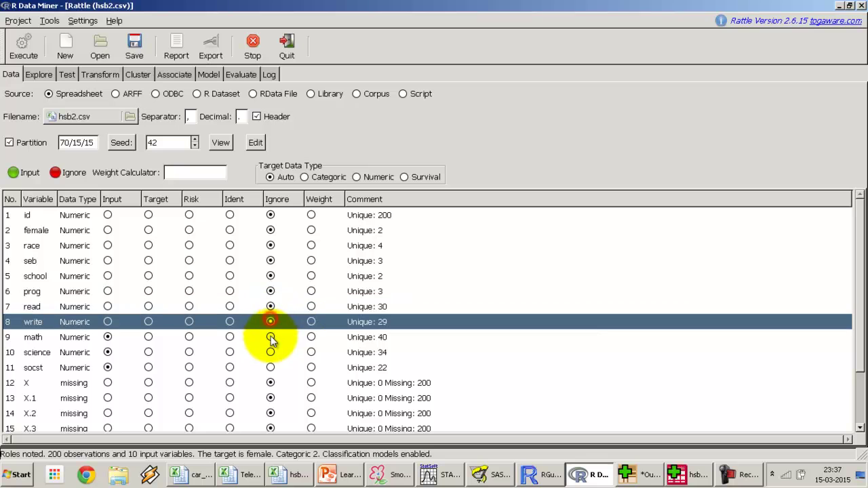
pyautogui.click(270, 337)
pyautogui.click(270, 352)
pyautogui.click(270, 368)
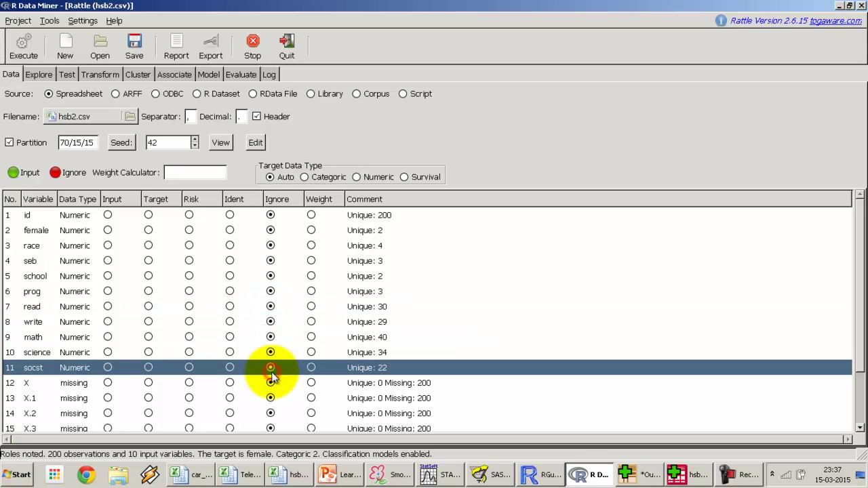
# Make socst the input and race the target, turn off data partitioning, and execute the role settings.
pyautogui.click(107, 246)
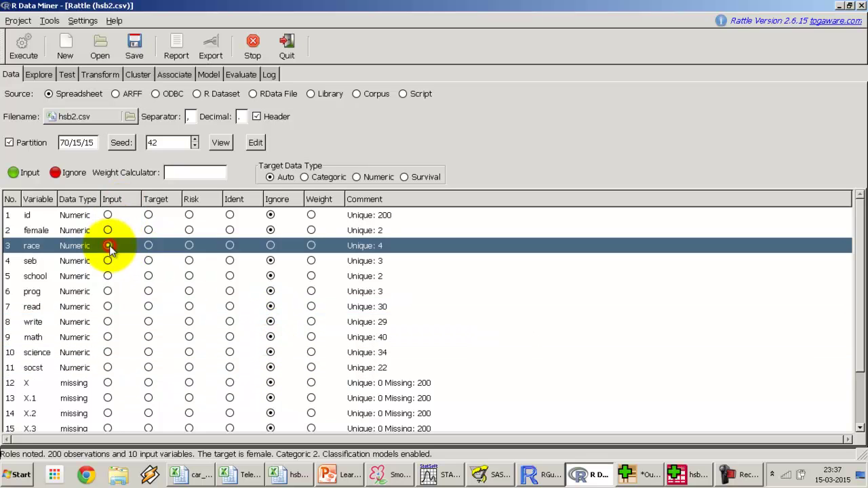
pyautogui.click(108, 367)
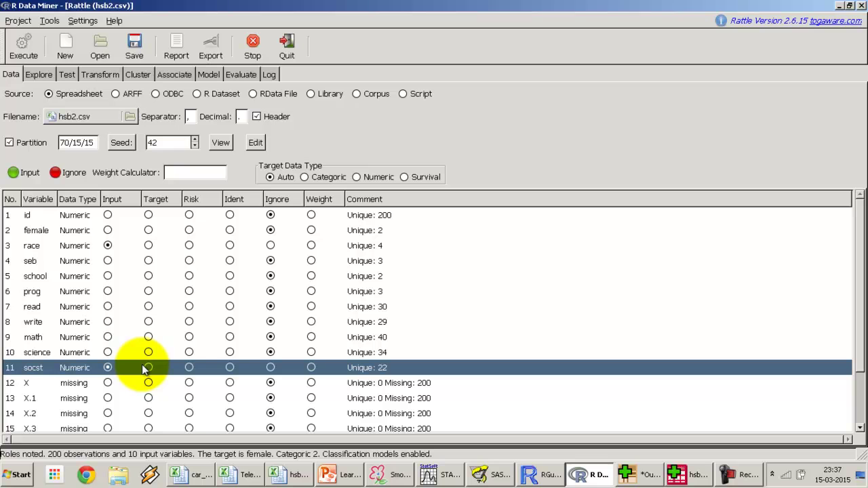
pyautogui.click(150, 247)
pyautogui.click(22, 149)
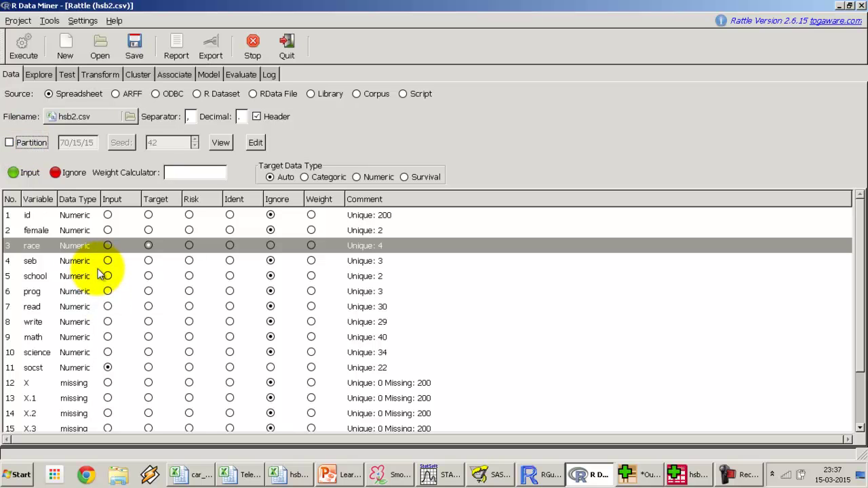
pyautogui.click(23, 49)
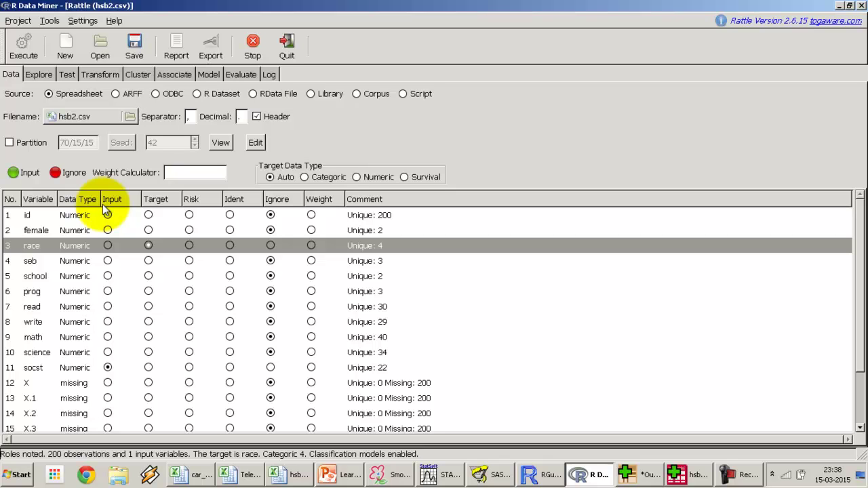
# Recode the race variable with the As Categoric transformation, execute it, and select the new TFC_race variable.
pyautogui.click(40, 247)
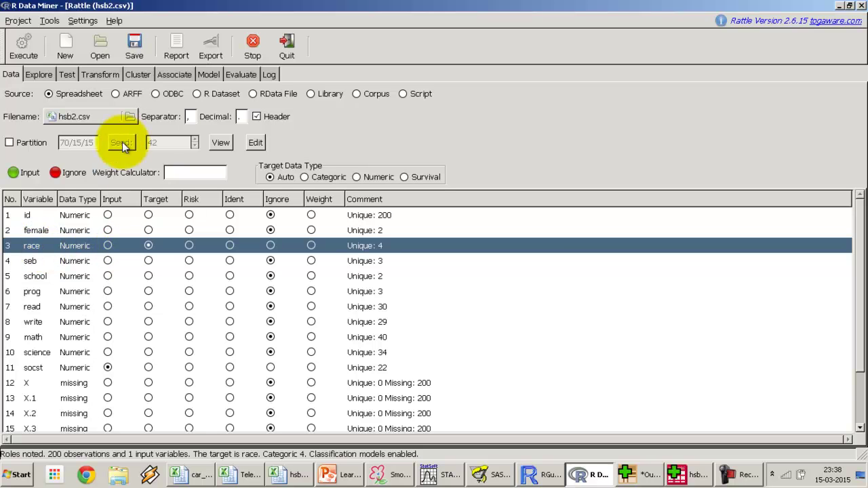
pyautogui.click(102, 73)
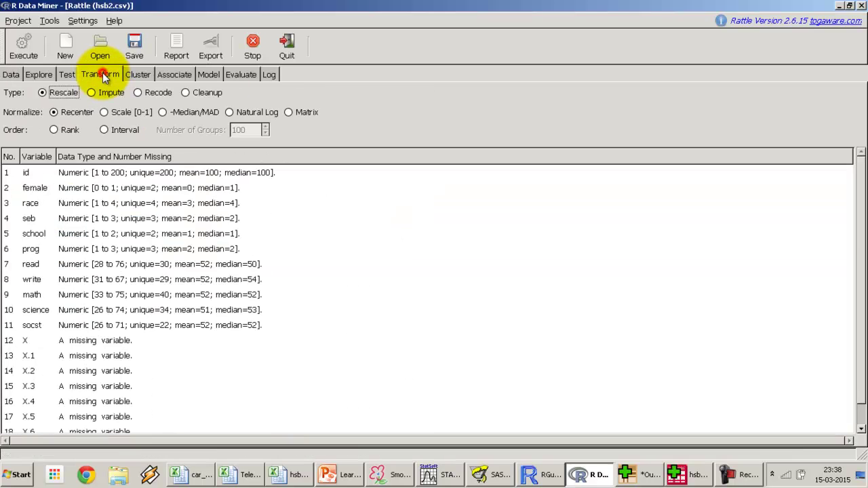
pyautogui.click(57, 204)
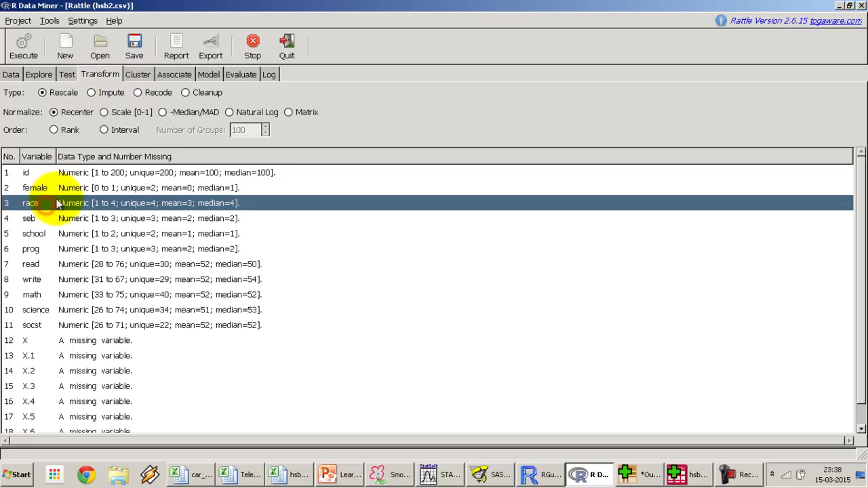
pyautogui.click(157, 95)
pyautogui.click(188, 136)
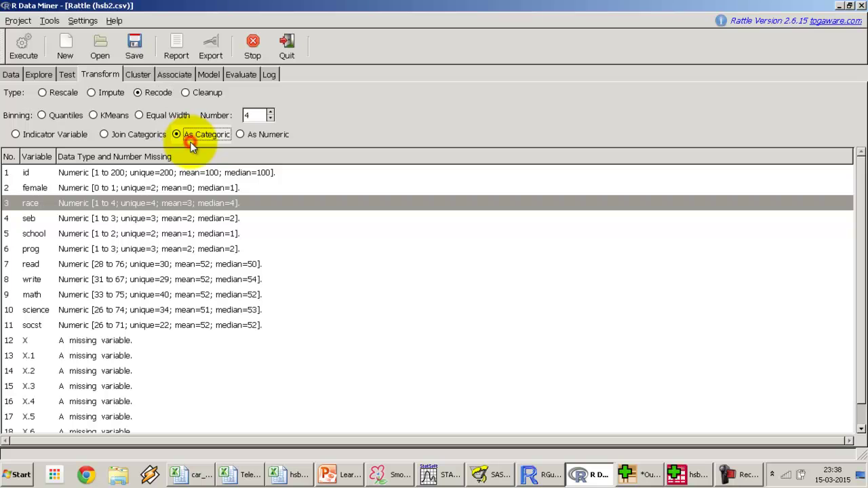
pyautogui.click(25, 46)
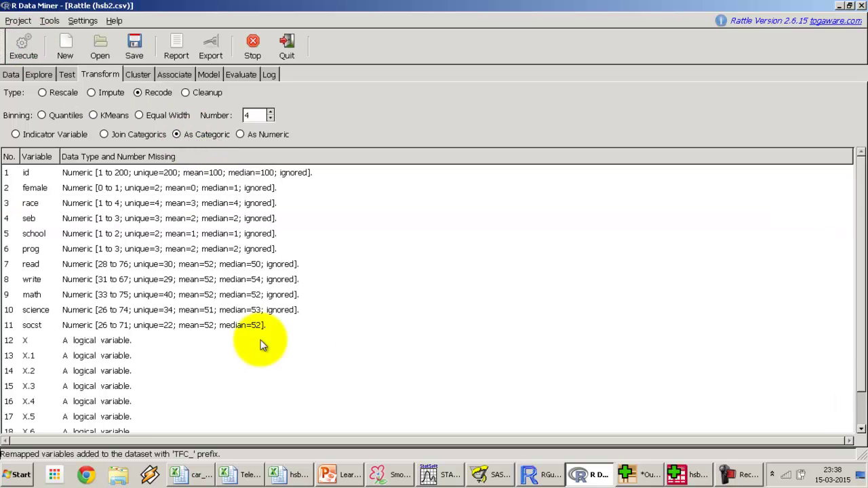
pyautogui.scroll(-3, 852, 388)
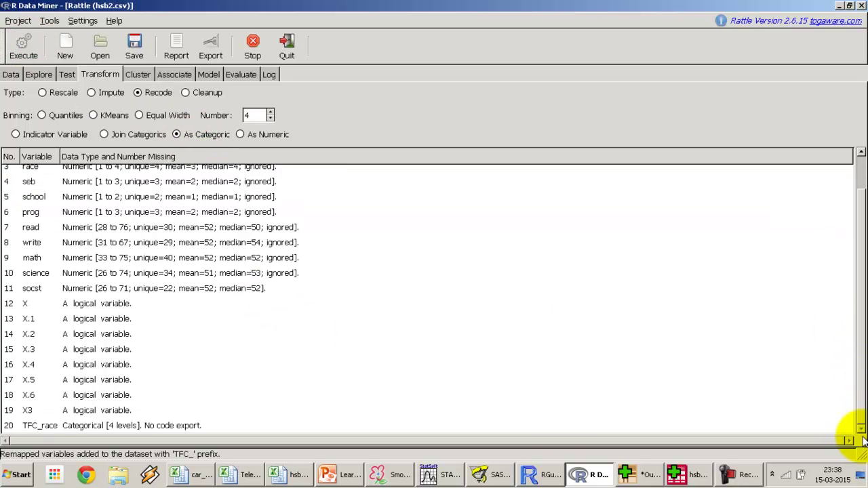
pyautogui.click(107, 425)
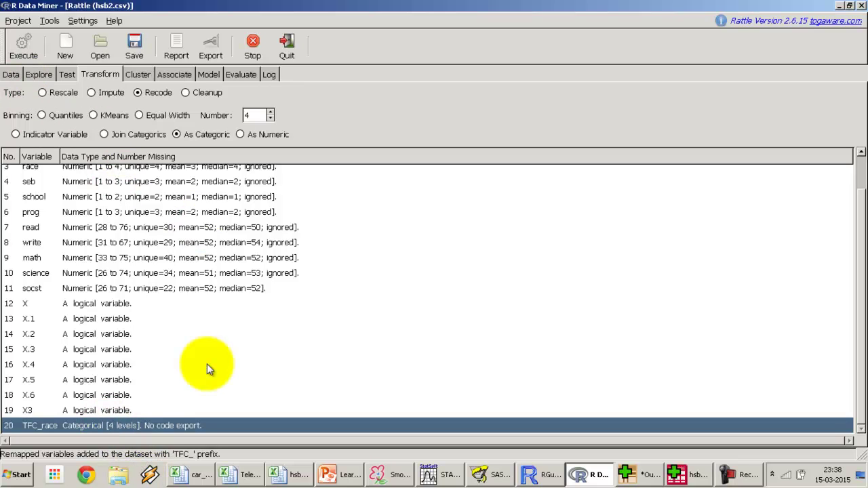
# Make read the input alongside TFC_race, set socst to Ignore, and execute the role settings.
pyautogui.click(13, 74)
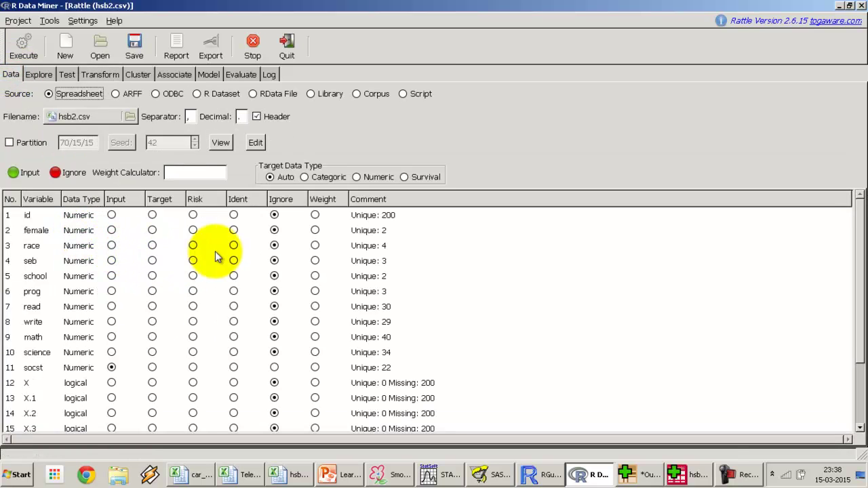
pyautogui.click(104, 249)
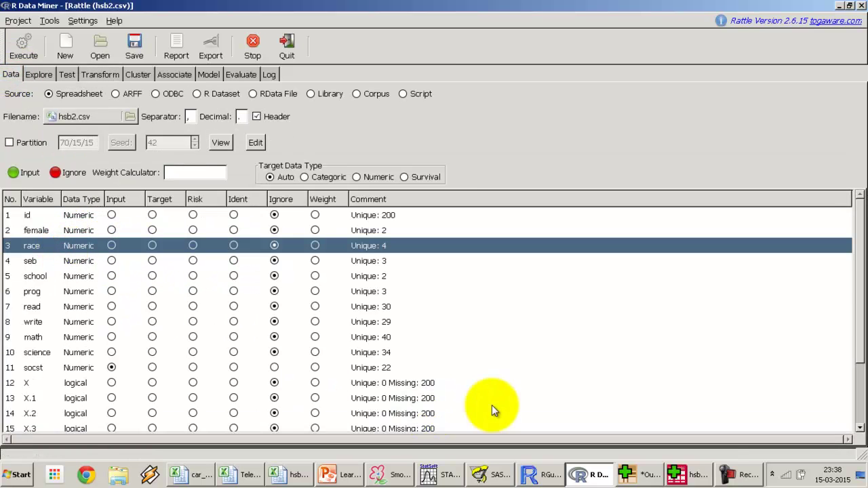
pyautogui.moveTo(860, 348); pyautogui.dragTo(862, 419)
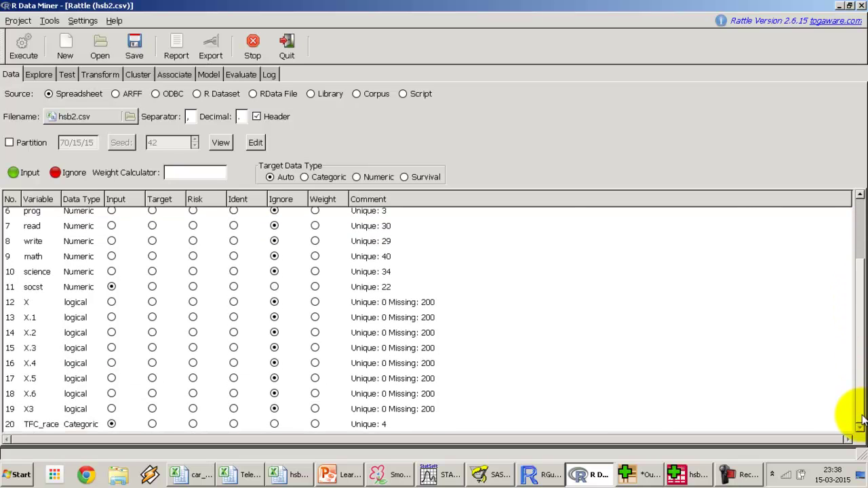
pyautogui.click(93, 426)
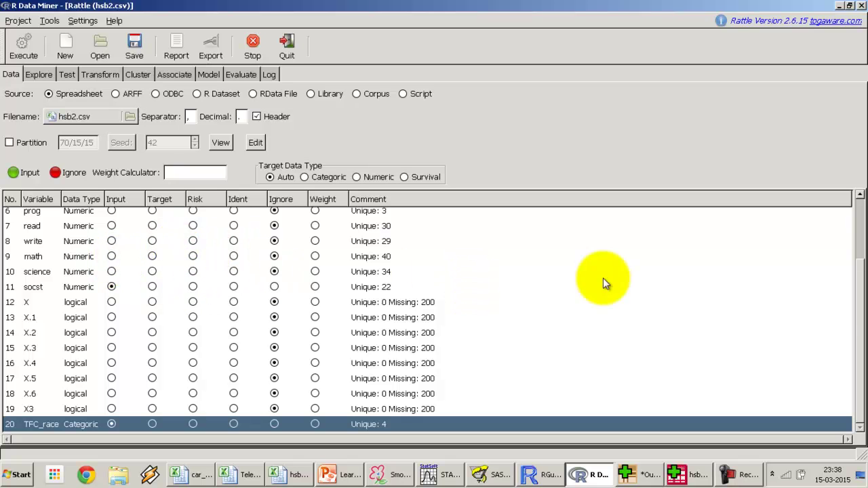
pyautogui.scroll(1, 853, 288)
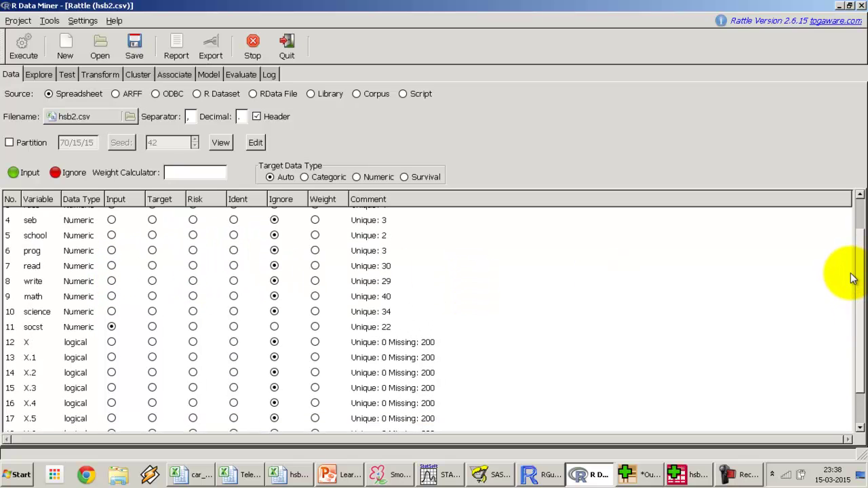
pyautogui.scroll(1, 853, 278)
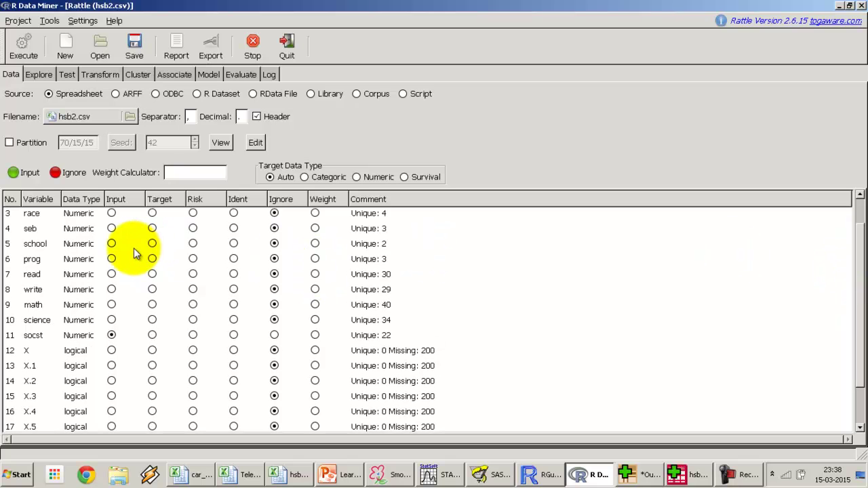
pyautogui.click(111, 274)
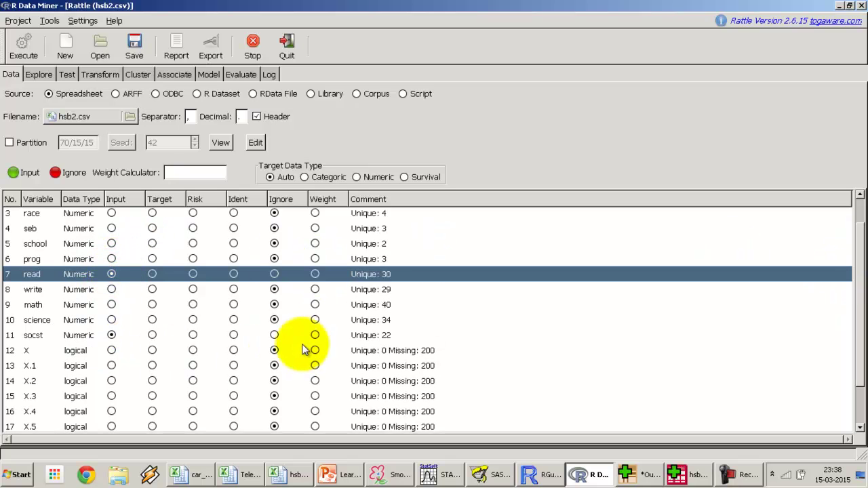
pyautogui.click(274, 335)
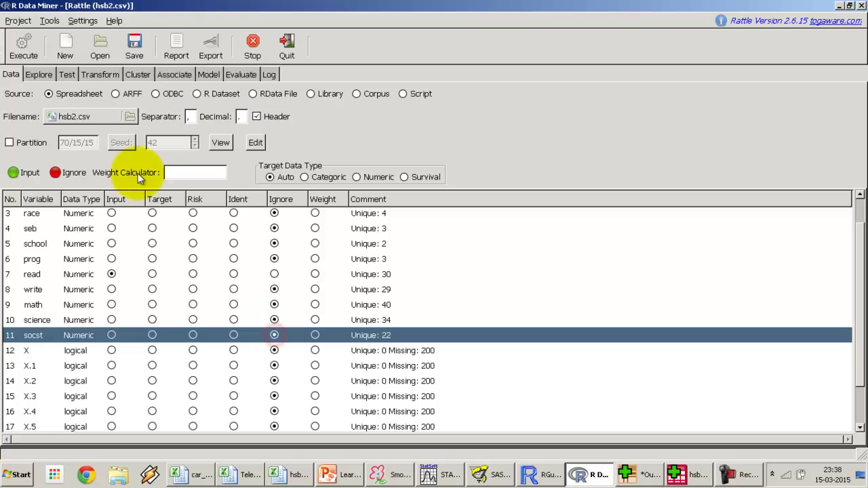
pyautogui.click(23, 45)
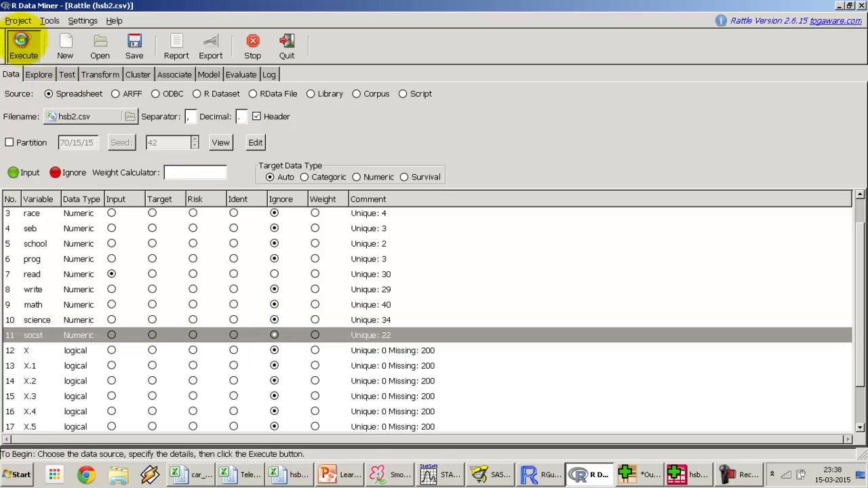
# Make read the target variable with TFC_race as the input, and execute the role settings.
pyautogui.click(207, 74)
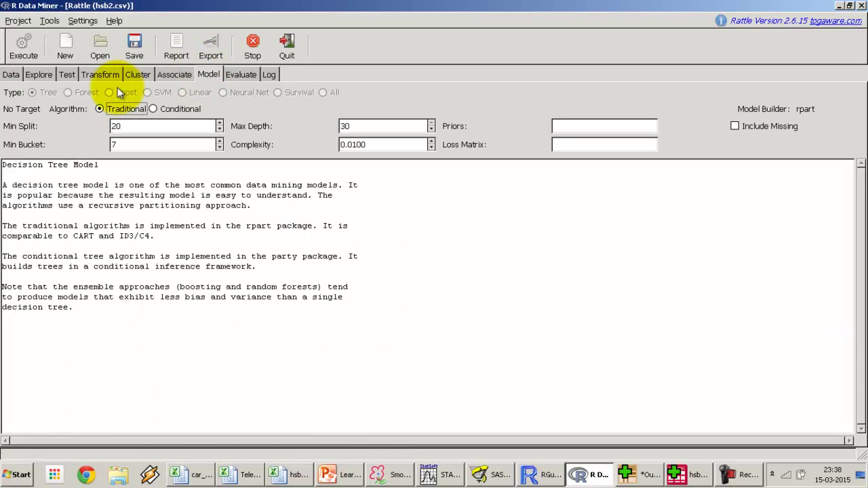
pyautogui.click(11, 74)
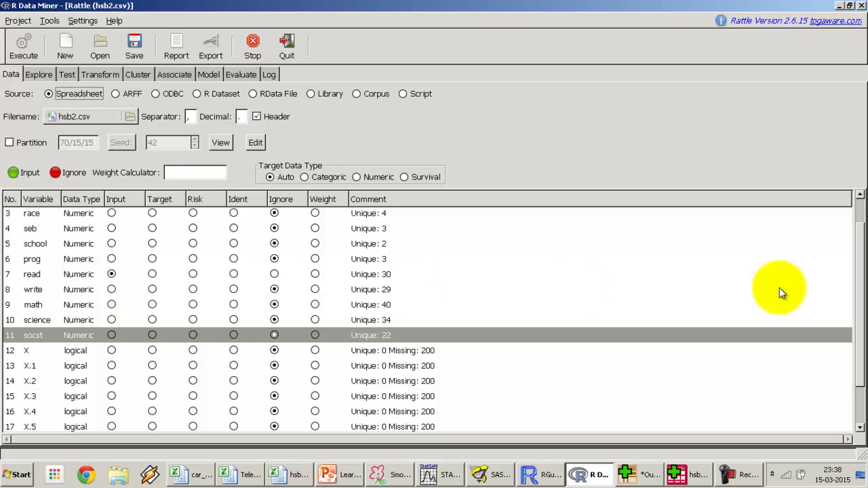
pyautogui.moveTo(865, 254); pyautogui.dragTo(864, 356)
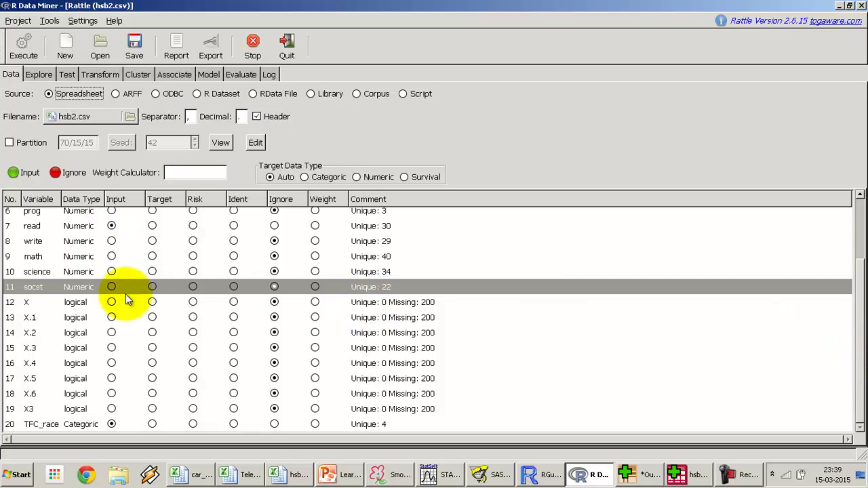
pyautogui.click(152, 226)
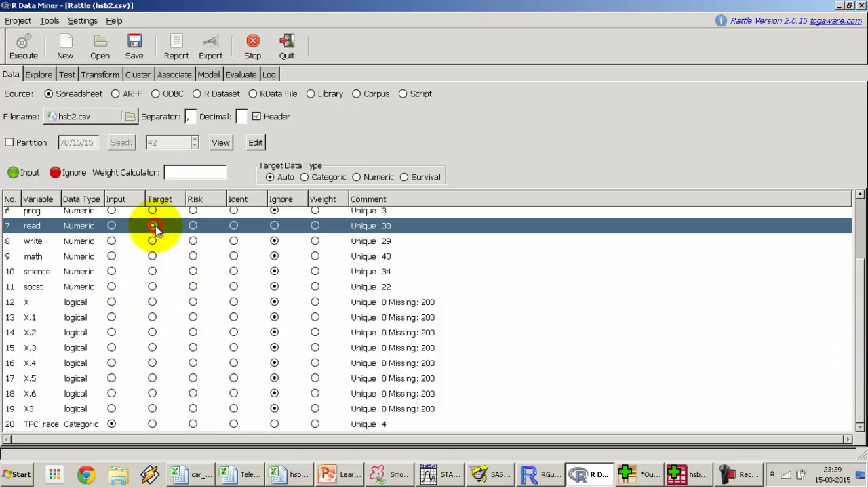
pyautogui.click(34, 55)
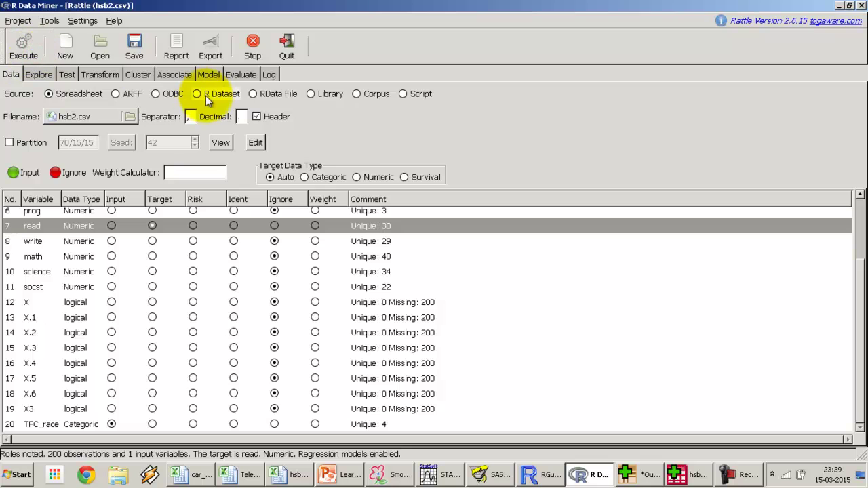
# Build a numeric linear regression model of read on TFC_race.
pyautogui.click(208, 74)
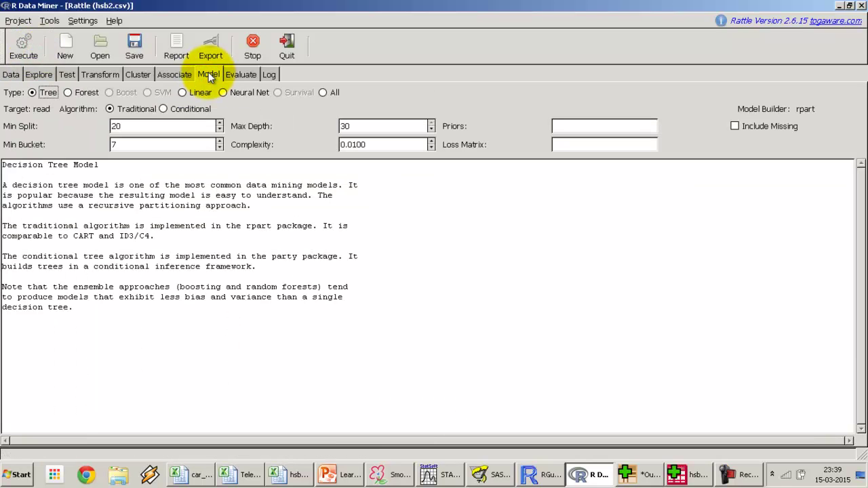
pyautogui.click(183, 93)
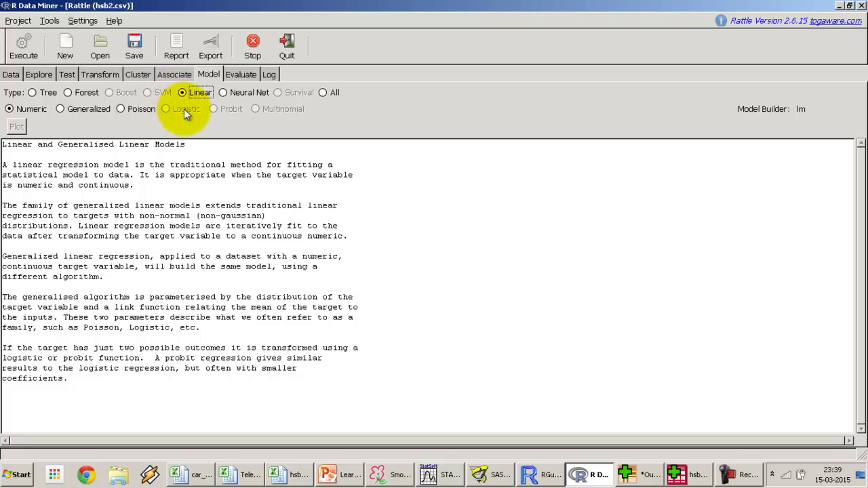
pyautogui.click(25, 42)
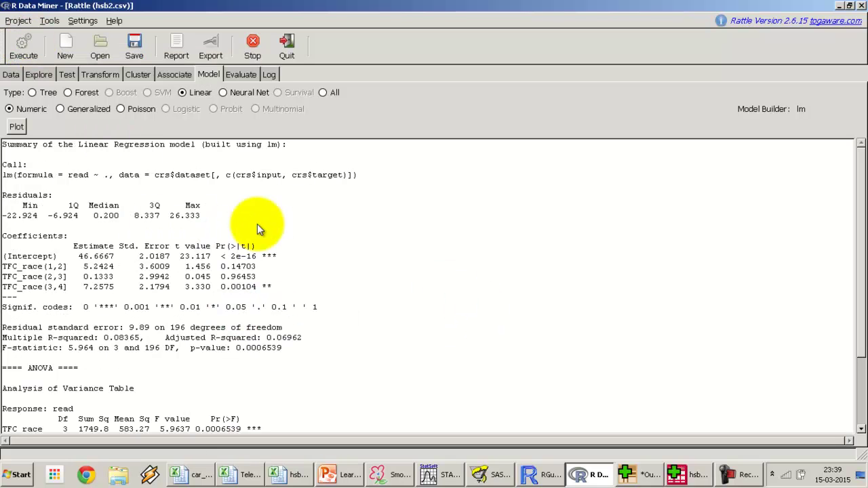
# Examine the ANOVA table for read, checking the degrees of freedom, F value and Pr(>F) of TFC_race.
pyautogui.moveTo(23, 371); pyautogui.dragTo(141, 395)
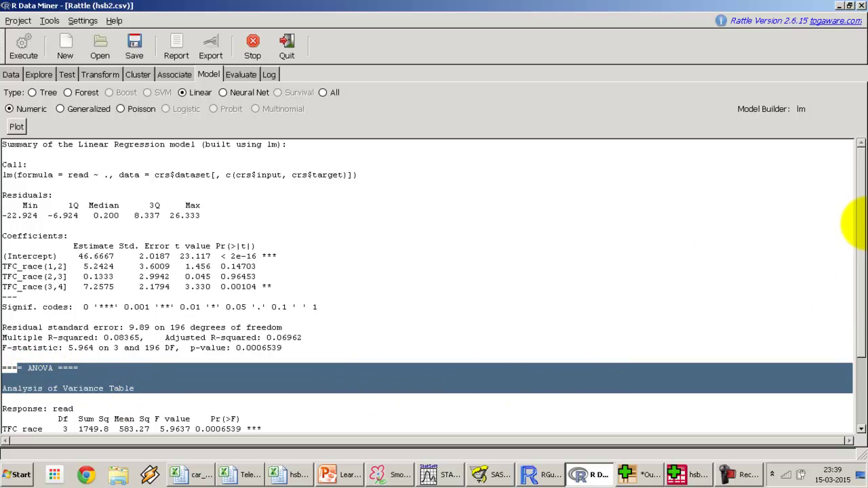
pyautogui.moveTo(859, 225); pyautogui.dragTo(863, 288)
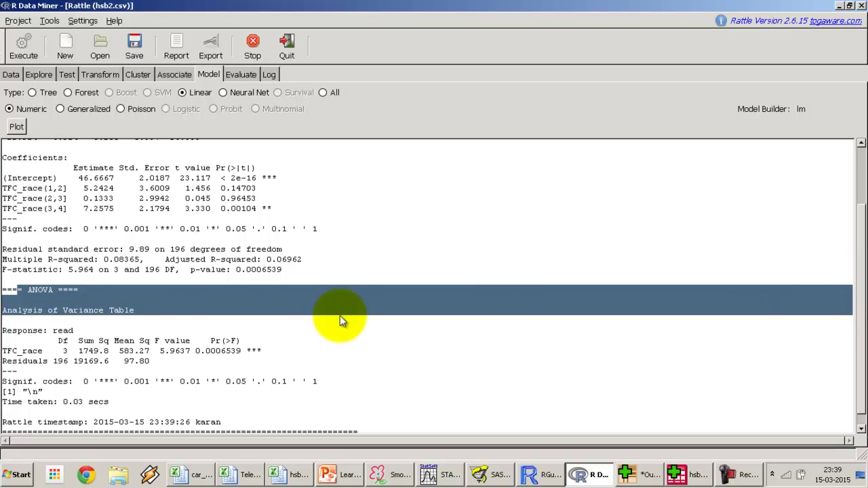
pyautogui.moveTo(15, 330); pyautogui.dragTo(177, 367)
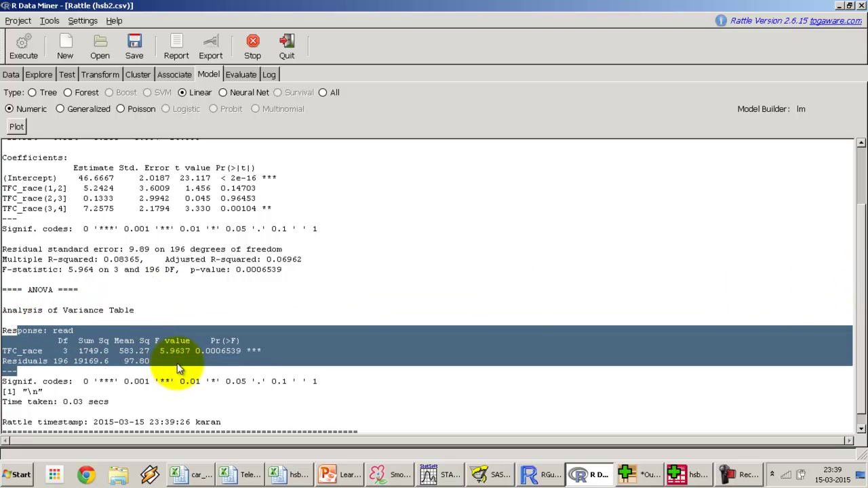
pyautogui.click(177, 368)
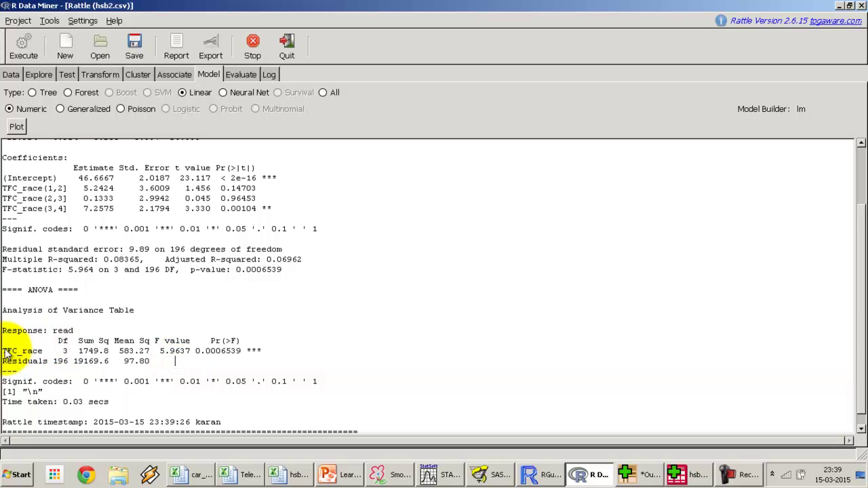
pyautogui.click(61, 351)
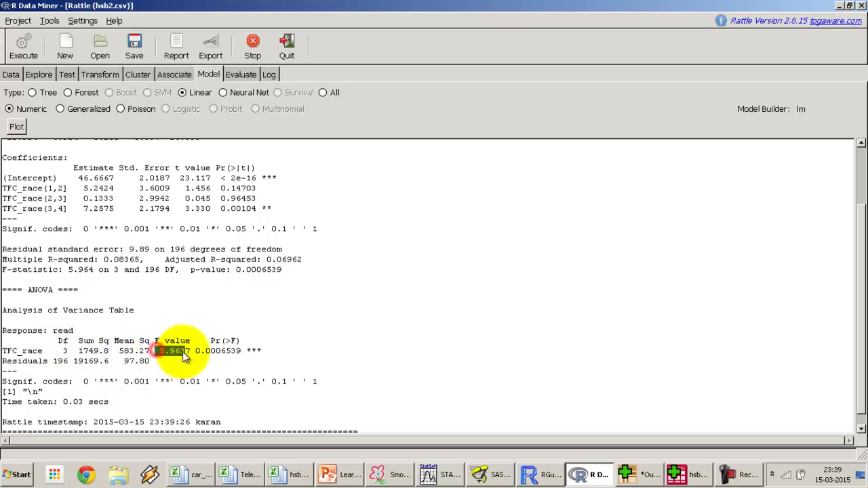
pyautogui.doubleClick(214, 352)
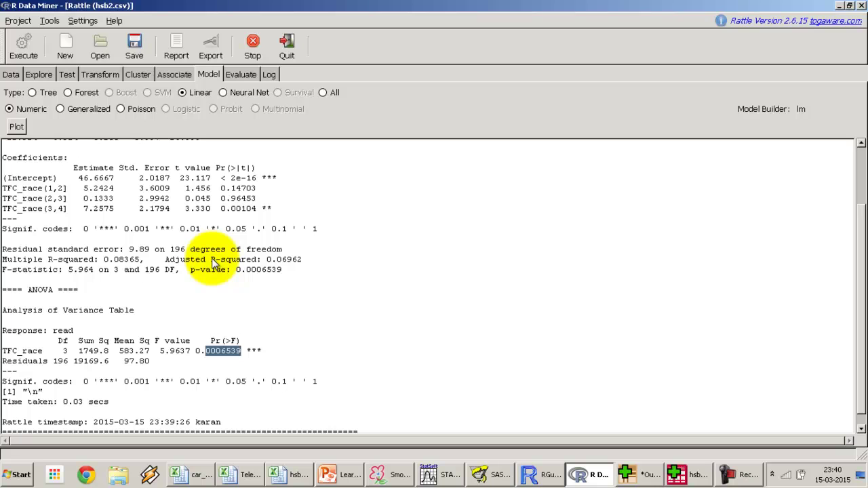
# Set read to Ignore, make write the target variable, and execute the role settings.
pyautogui.click(12, 74)
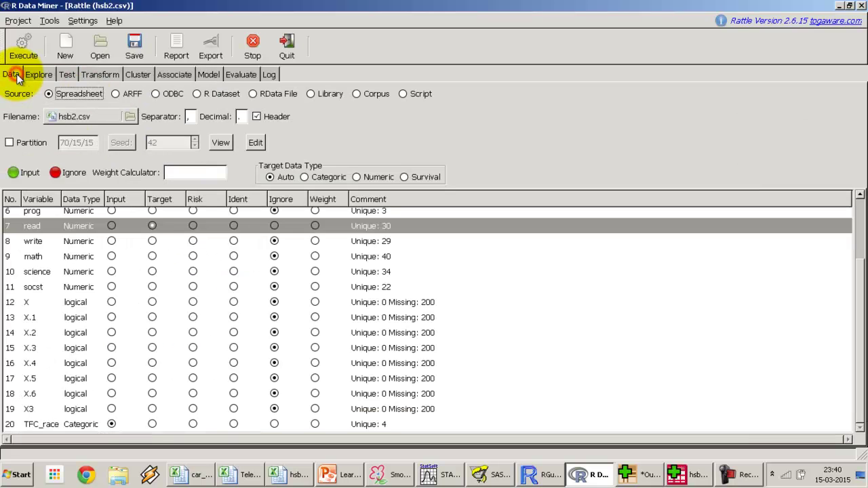
pyautogui.click(274, 227)
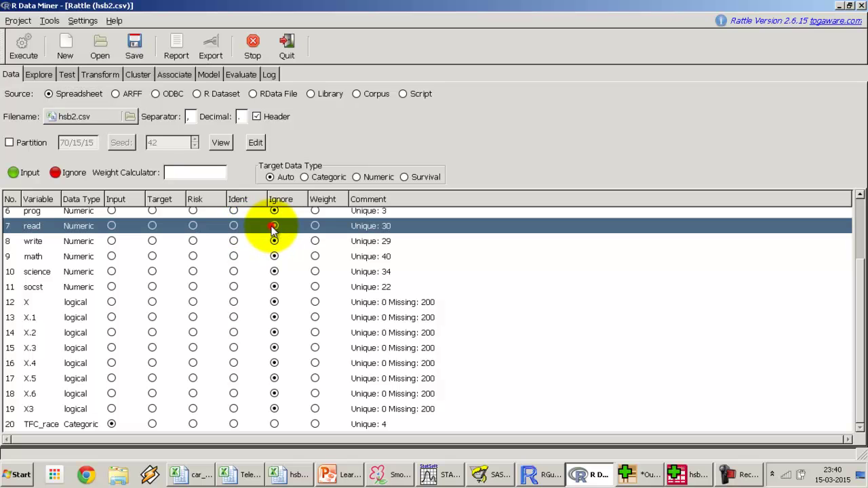
pyautogui.click(152, 241)
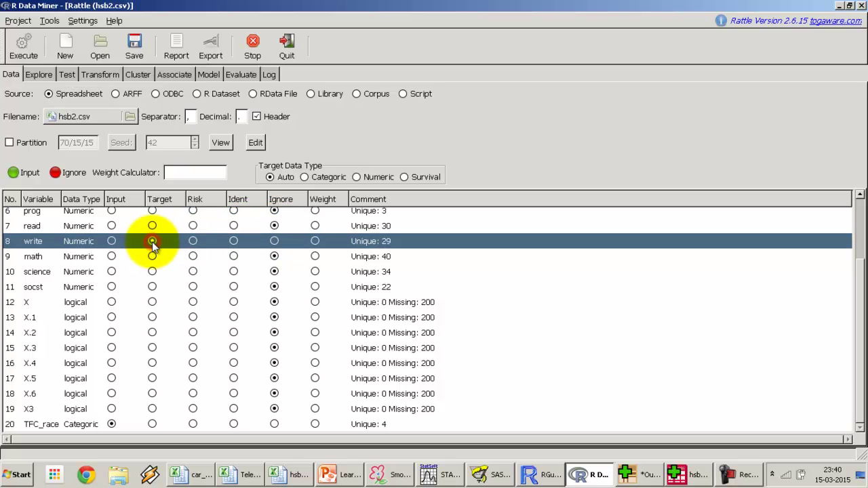
pyautogui.click(23, 46)
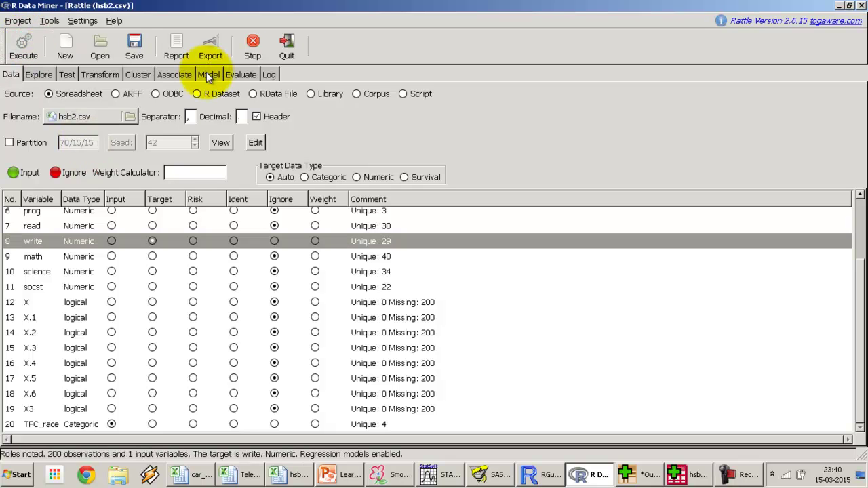
# Build a numeric linear model of write on TFC_race and check the F value and Pr(>F) in its ANOVA table.
pyautogui.click(206, 73)
pyautogui.click(183, 92)
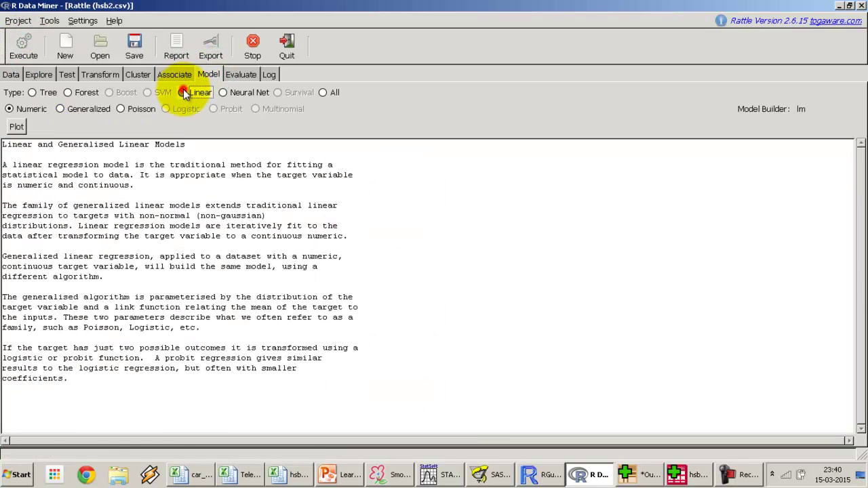
pyautogui.click(23, 46)
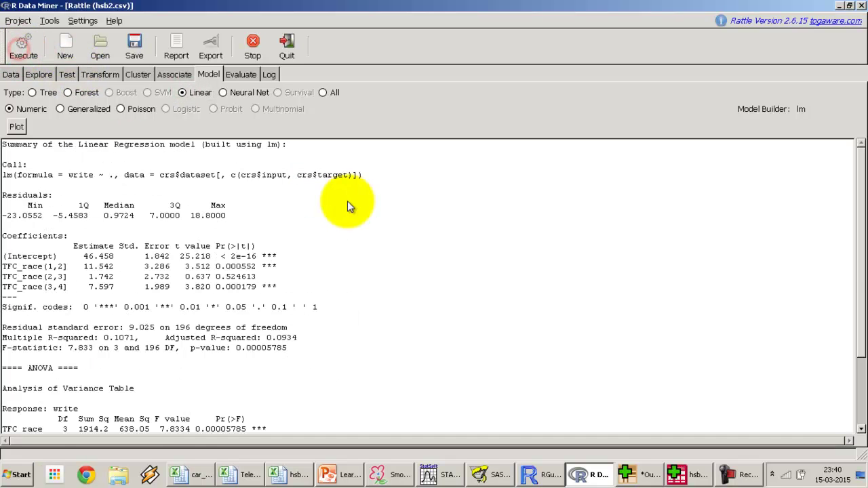
pyautogui.moveTo(856, 242); pyautogui.dragTo(853, 325)
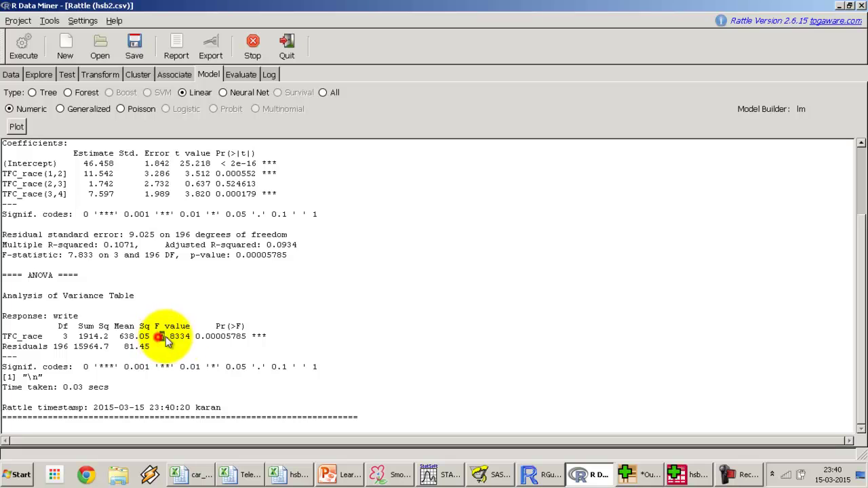
pyautogui.moveTo(160, 337); pyautogui.dragTo(188, 342)
pyautogui.doubleClick(217, 336)
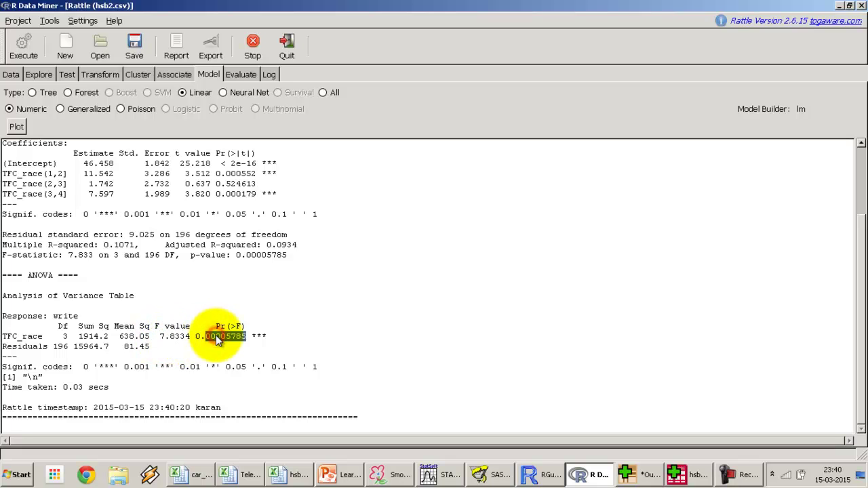
# Set write to Ignore, make socst the target variable, and execute the role settings ready for modelling.
pyautogui.click(11, 74)
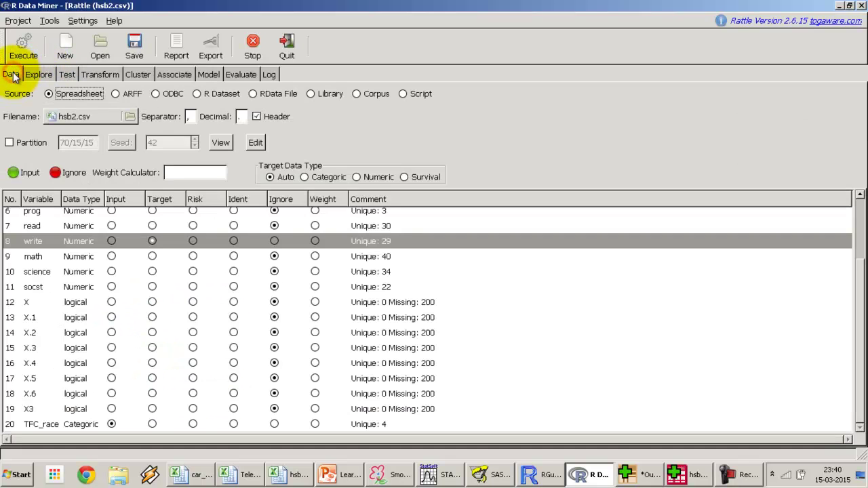
pyautogui.click(274, 241)
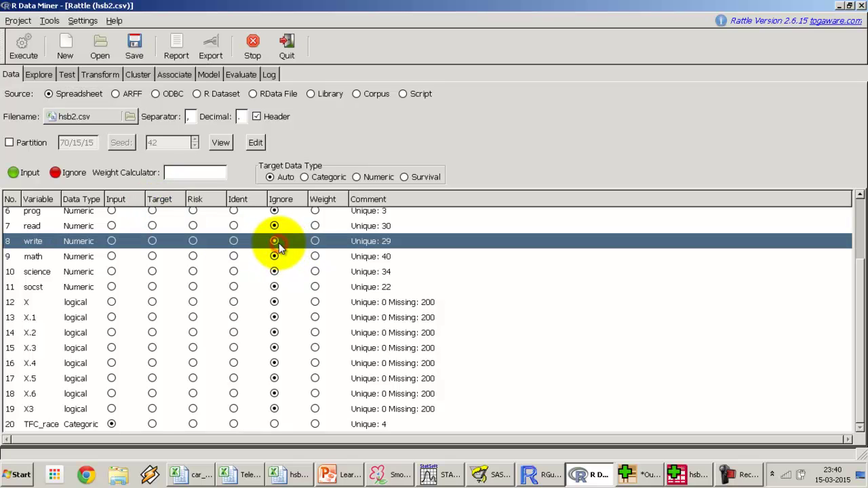
pyautogui.click(152, 287)
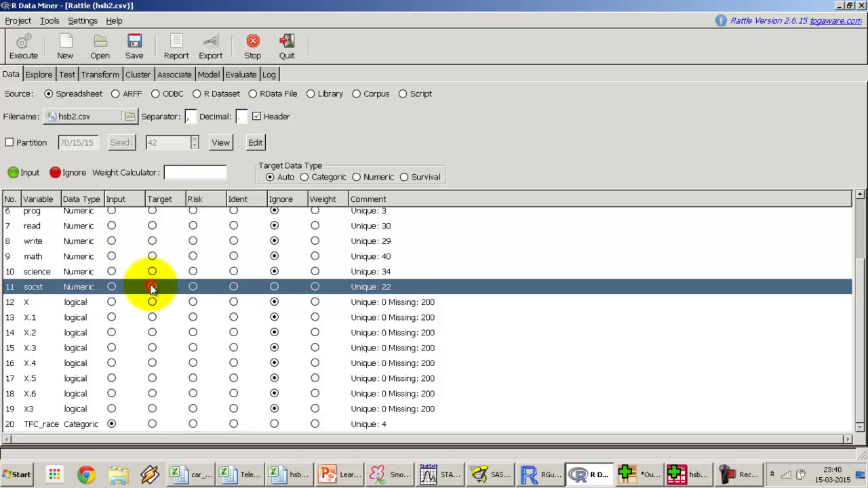
pyautogui.click(24, 46)
pyautogui.click(207, 76)
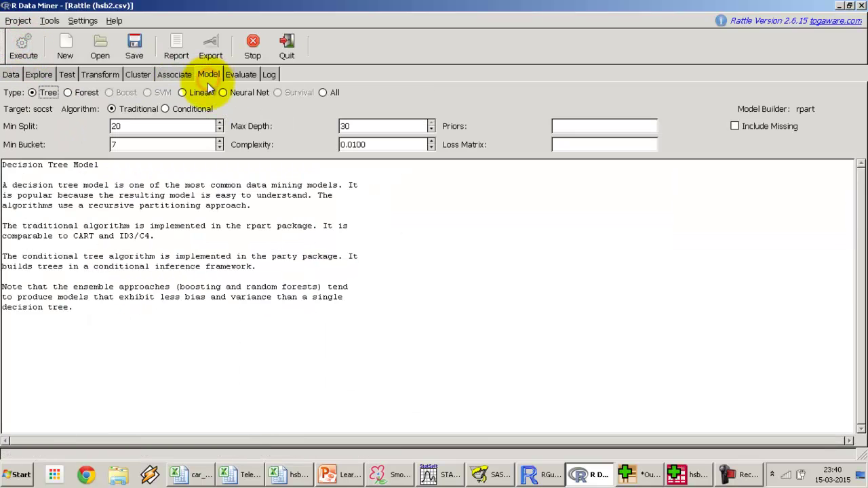
# Build a numeric linear model of socst on TFC_race and check Pr(>F) in its ANOVA table.
pyautogui.click(202, 92)
pyautogui.click(22, 48)
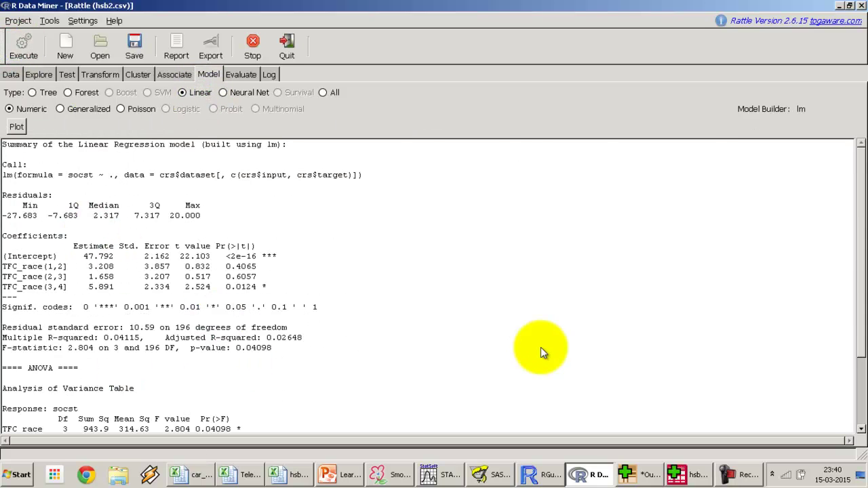
pyautogui.moveTo(856, 242); pyautogui.dragTo(856, 313)
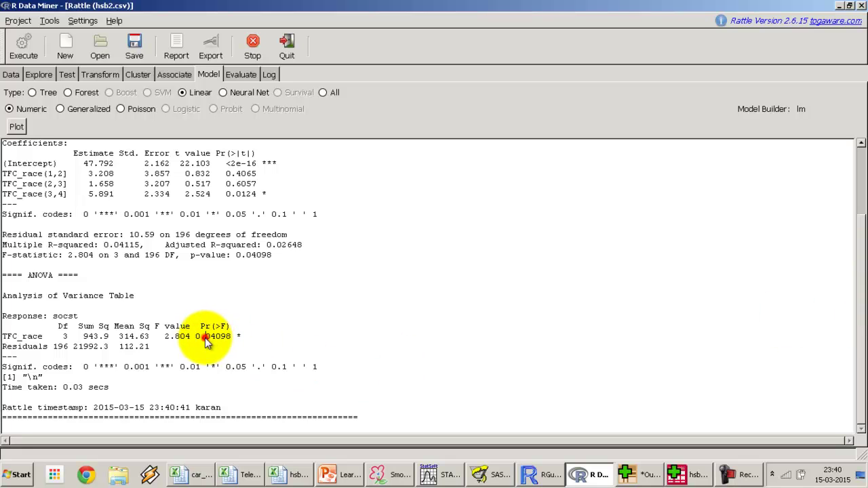
pyautogui.moveTo(206, 338); pyautogui.dragTo(228, 341)
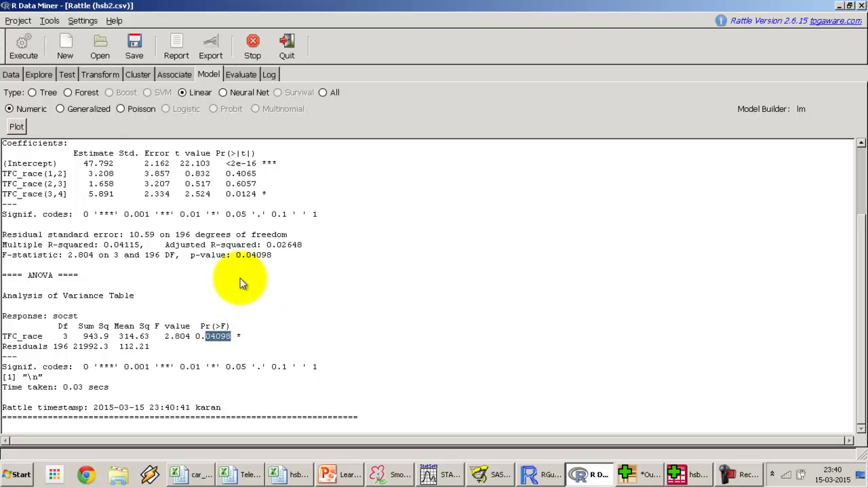
# Review the variable roles in the data settings, comparing race with its categoric version TFC_race and checking the socst target.
pyautogui.click(12, 76)
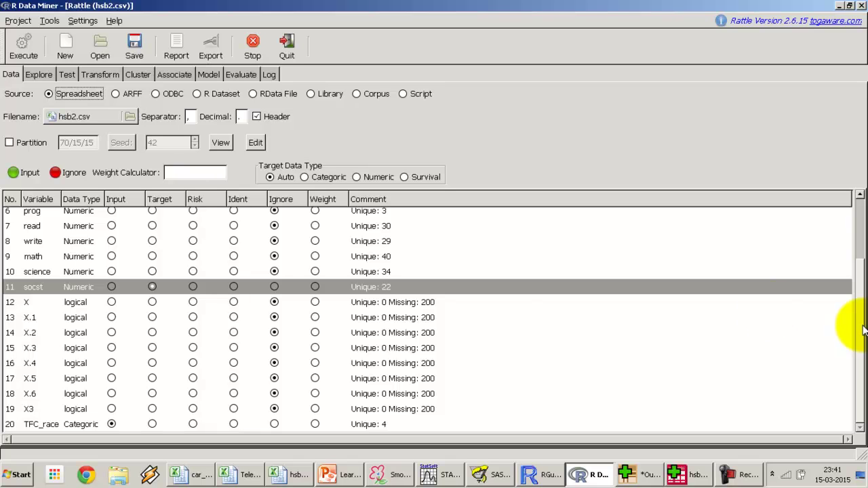
pyautogui.click(73, 423)
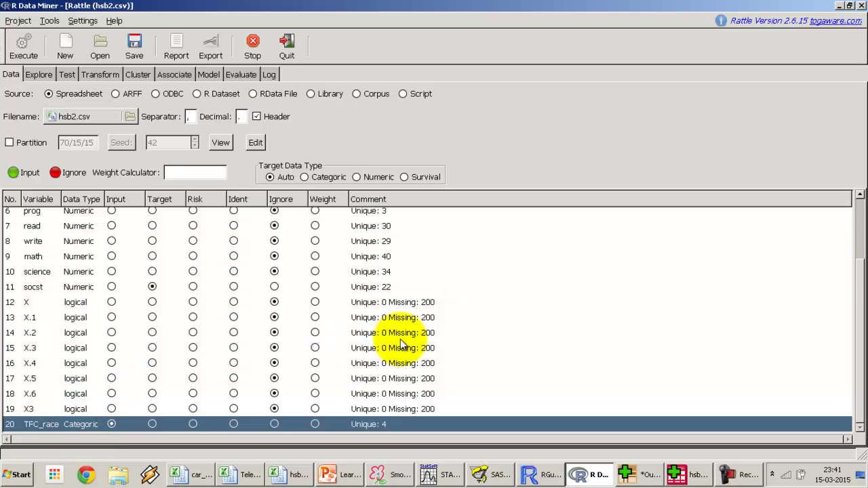
pyautogui.moveTo(858, 271); pyautogui.dragTo(859, 159)
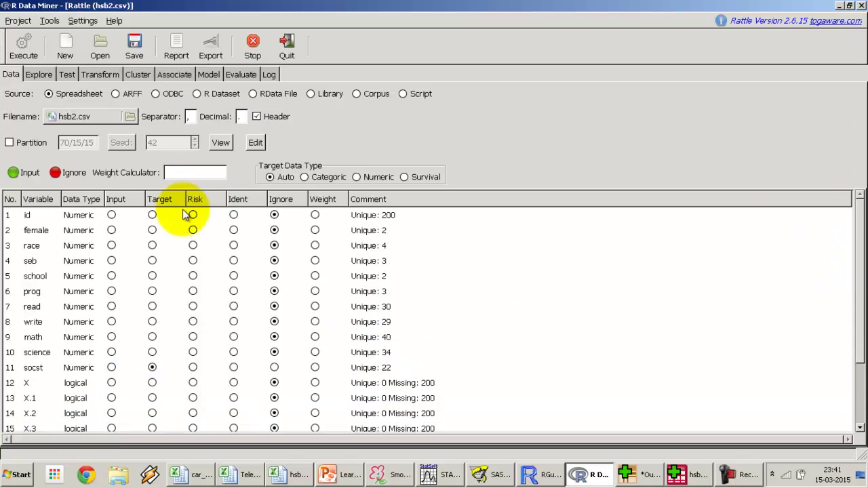
pyautogui.click(31, 245)
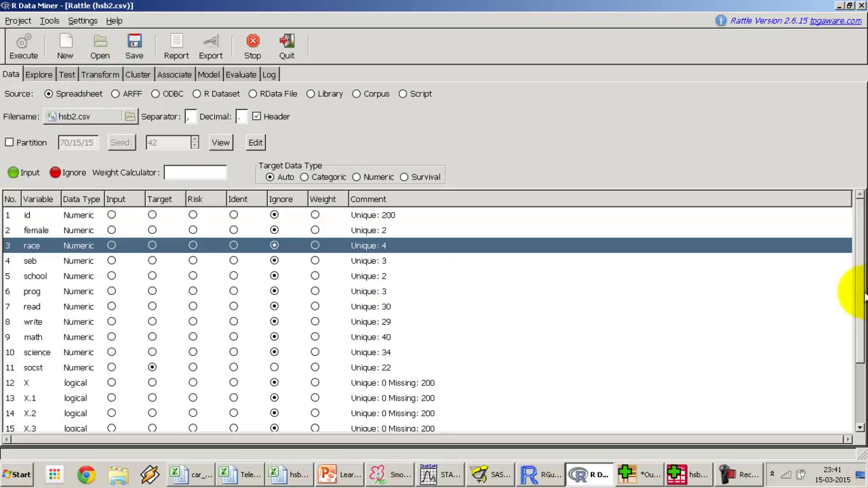
pyautogui.click(860, 410)
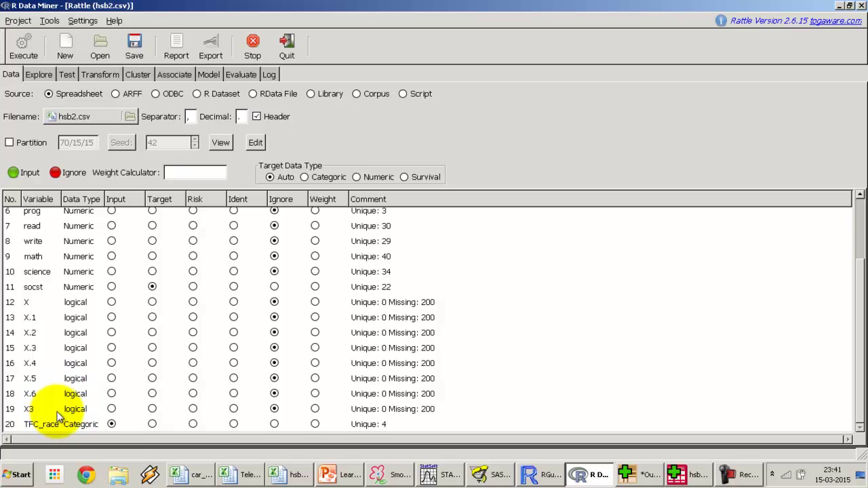
pyautogui.click(35, 289)
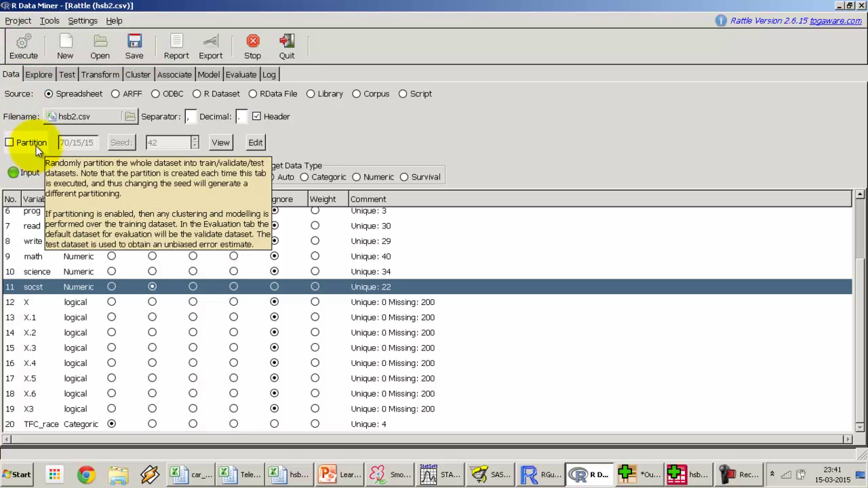
# Return to the linear model output and re-examine the ANOVA significance value of TFC_race for socst.
pyautogui.click(30, 57)
pyautogui.click(209, 74)
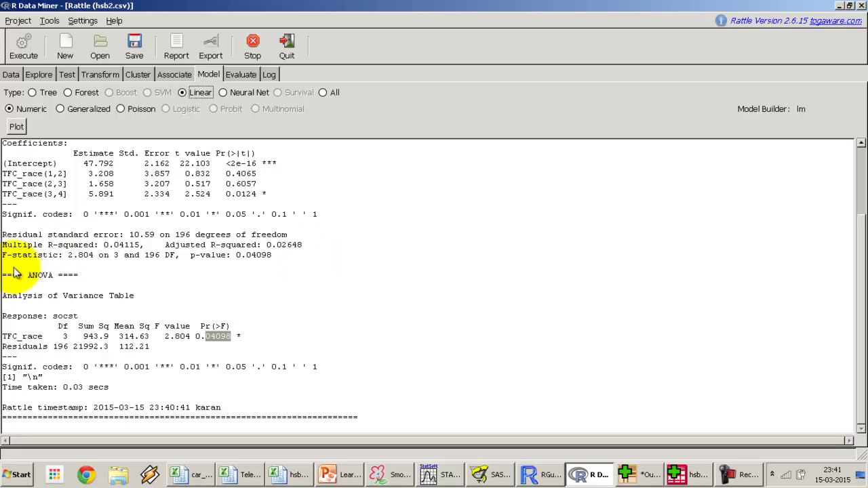
pyautogui.moveTo(12, 276); pyautogui.dragTo(190, 336)
pyautogui.doubleClick(216, 341)
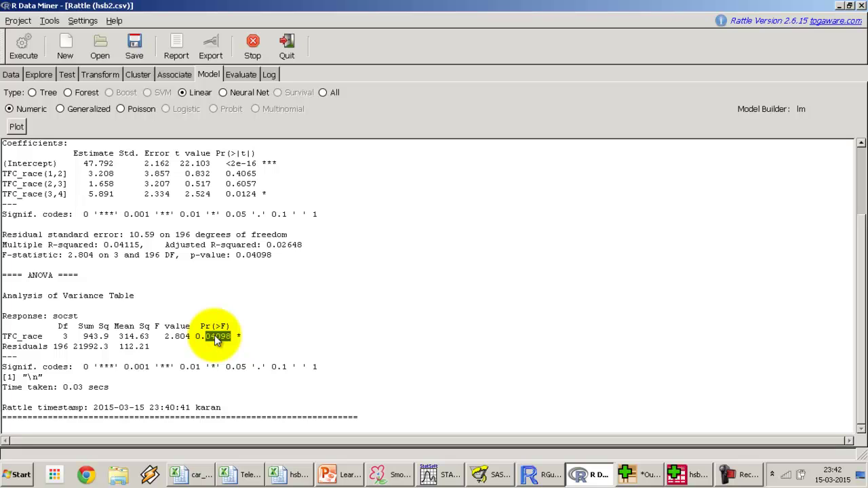
# Check the Exercises slide in PowerPoint, then switch to Telecom_Exercise.xlsx in Excel and look up region in the data dictionary.
pyautogui.click(358, 474)
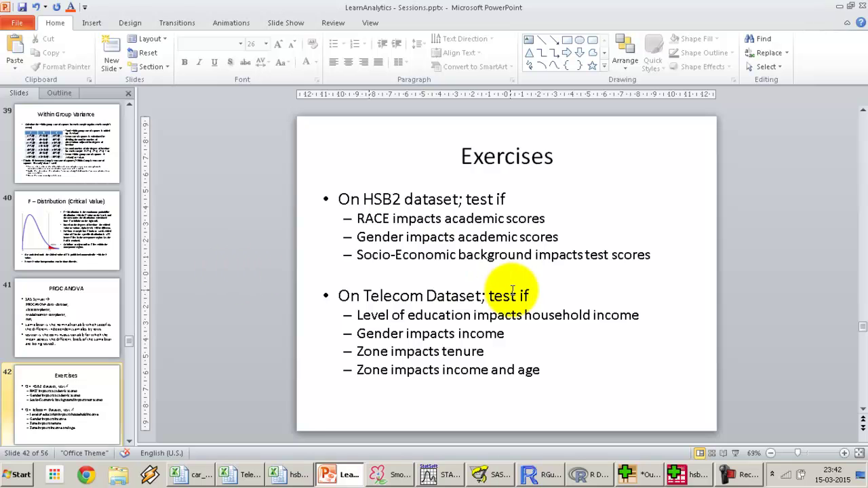
pyautogui.click(250, 478)
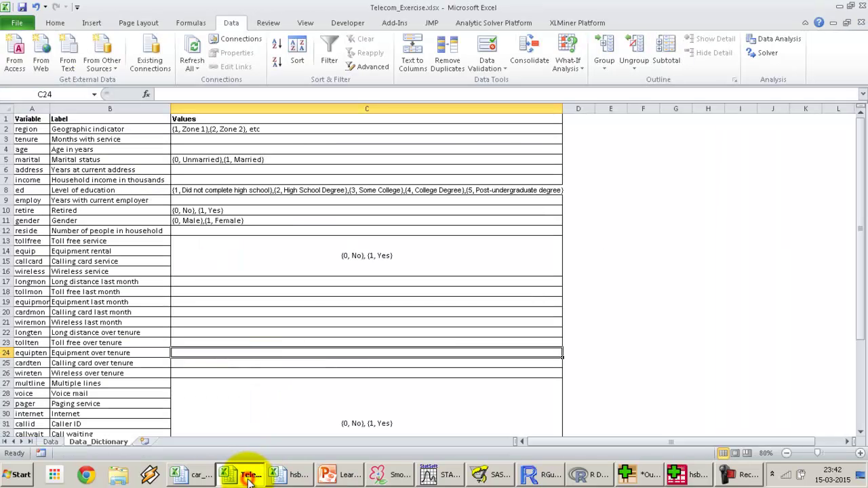
pyautogui.click(114, 158)
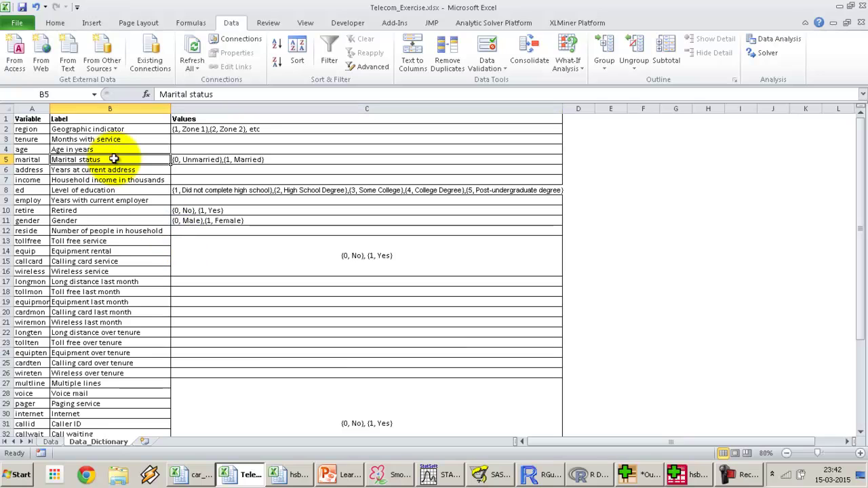
pyautogui.press('Left')
pyautogui.press('Up')
pyautogui.press('Up')
pyautogui.press('Up')
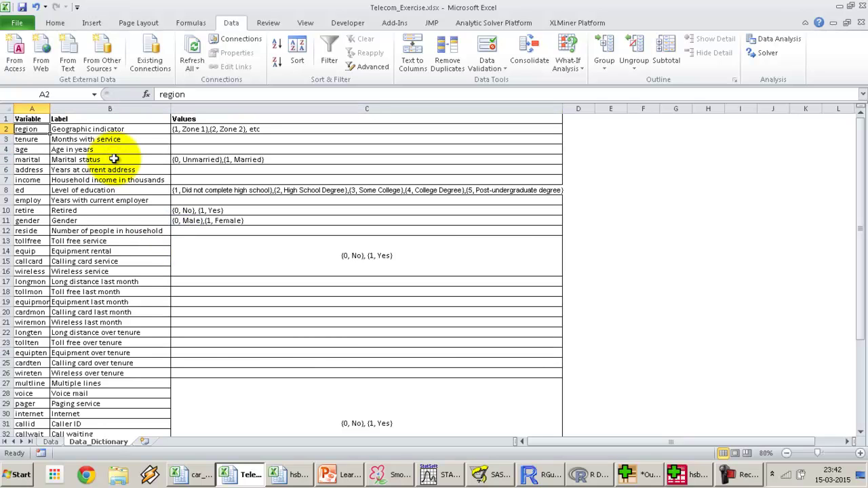
# Browse the column headers of the telecom Data sheet, from region across to the usage variables and back.
pyautogui.click(51, 441)
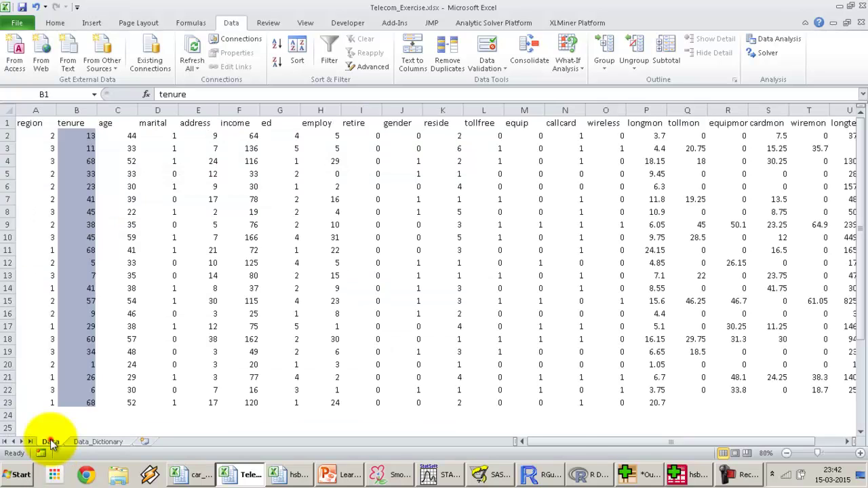
pyautogui.click(72, 224)
pyautogui.click(31, 124)
pyautogui.press('Right')
pyautogui.press('Right')
pyautogui.press('Right')
pyautogui.press('Right')
pyautogui.press('Right')
pyautogui.press('Right')
pyautogui.press('Right')
pyautogui.press('Right')
pyautogui.press('Right')
pyautogui.press('Right')
pyautogui.press('Right')
pyautogui.press('Right')
pyautogui.press('Right')
pyautogui.press('Right')
pyautogui.press('Right')
pyautogui.press('Right')
pyautogui.press('Right')
pyautogui.press('Right')
pyautogui.press('Right')
pyautogui.press('Right')
pyautogui.press('Left')
pyautogui.press('Left')
pyautogui.press('Left')
pyautogui.press('Left')
pyautogui.press('Left')
pyautogui.press('Left')
pyautogui.press('Left')
pyautogui.press('Left')
pyautogui.press('Left')
pyautogui.press('Left')
pyautogui.press('Left')
pyautogui.press('Left')
pyautogui.press('Left')
pyautogui.press('Left')
pyautogui.press('Left')
pyautogui.press('Left')
pyautogui.press('Left')
pyautogui.press('Left')
pyautogui.press('Left')
pyautogui.press('Left')
pyautogui.press('Left')
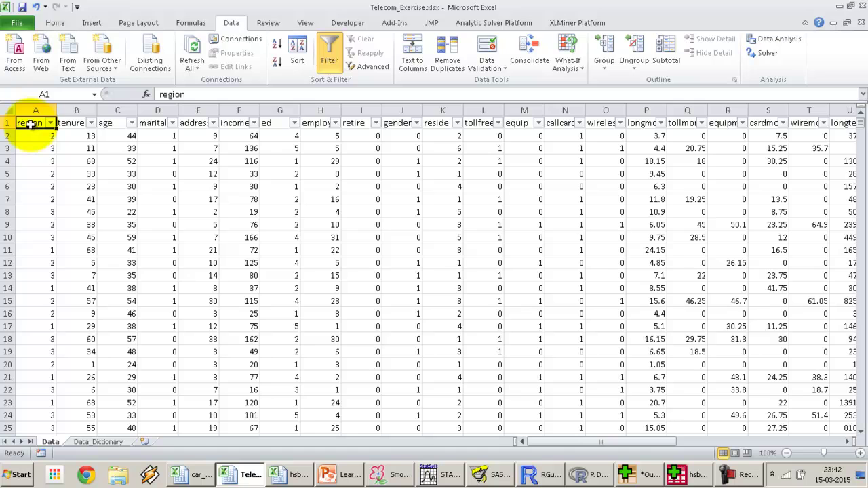
# Read the labels and value codes of region, tenure and the neighbouring variables in the Data_Dictionary sheet.
pyautogui.click(114, 441)
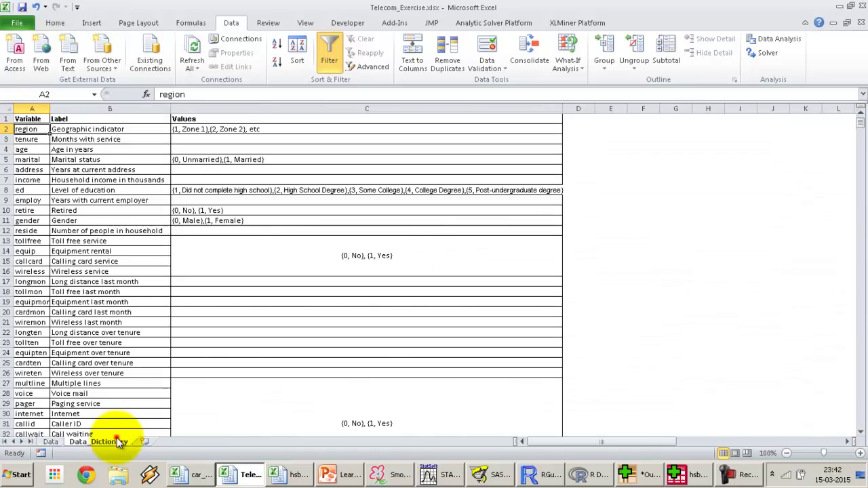
pyautogui.click(99, 137)
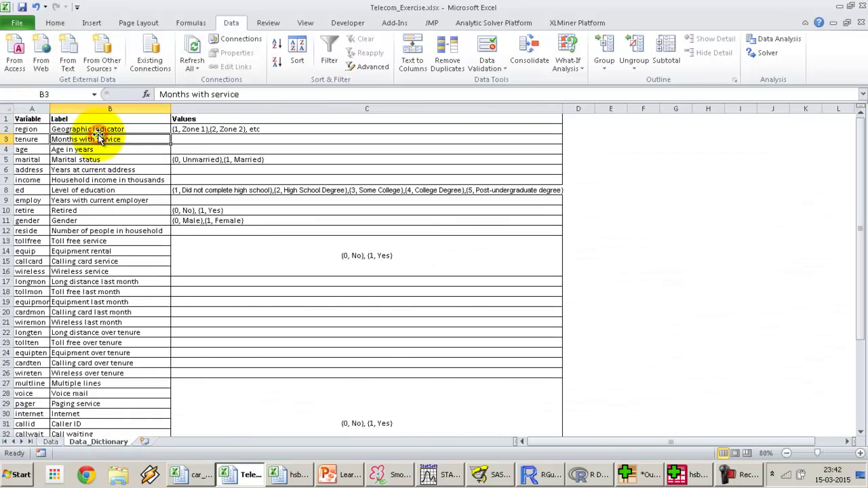
pyautogui.press('Up')
pyautogui.press('Right')
pyautogui.press('Down')
pyautogui.press('Down')
pyautogui.press('Down')
pyautogui.press('Up')
pyautogui.press('Up')
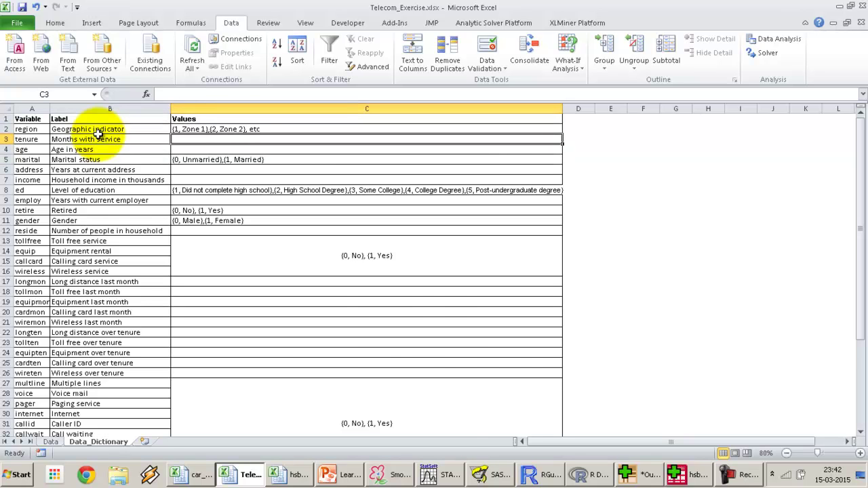
# Switch to the Exercises slide in PowerPoint and highlight the exercise on level of education impacting household income.
pyautogui.hotkey('alt', 'Tab')
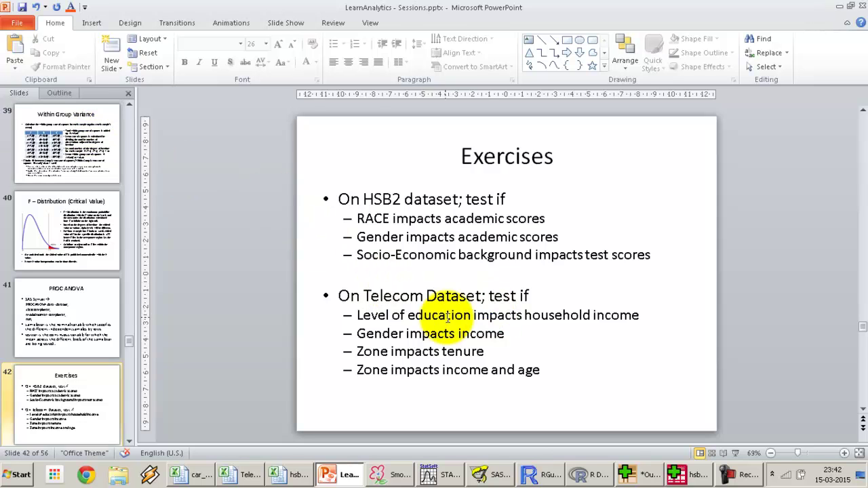
pyautogui.moveTo(348, 315); pyautogui.dragTo(634, 317)
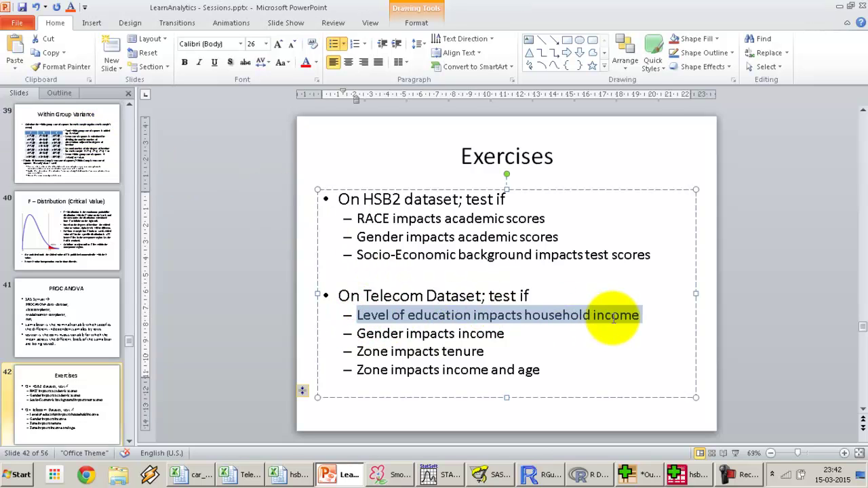
pyautogui.click(261, 270)
pyautogui.press('super')
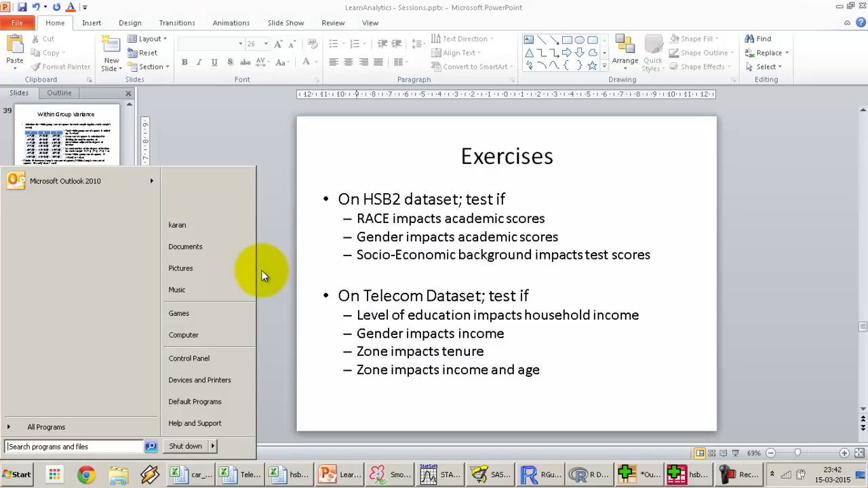
pyautogui.press('Escape')
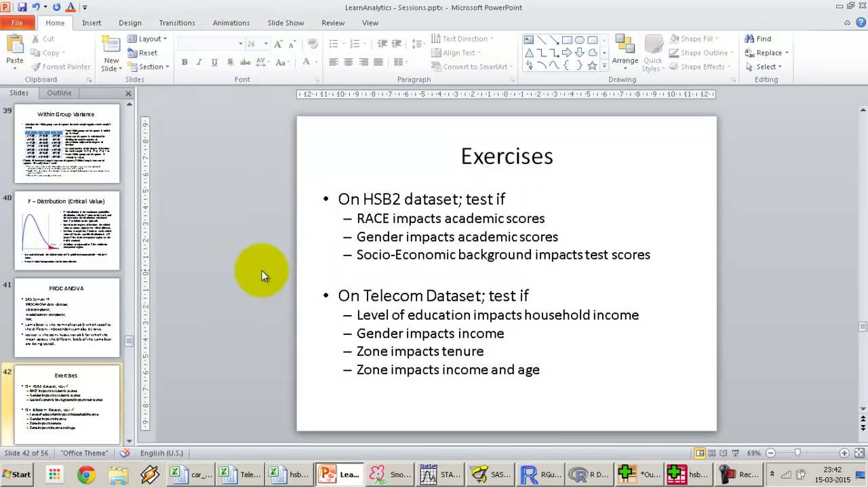
# Switch back to the telecom workbook in Excel and look up the value codes of ed in the data dictionary.
pyautogui.click(248, 473)
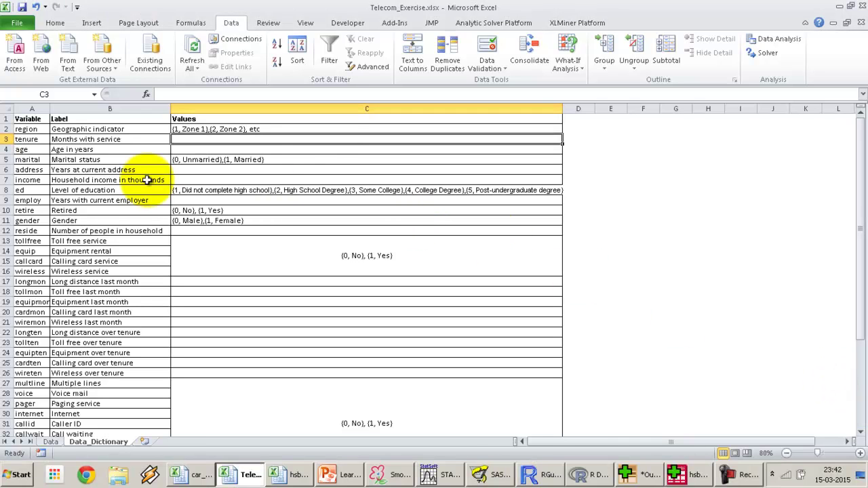
pyautogui.click(260, 188)
pyautogui.press('Left')
pyautogui.press('Left')
pyautogui.press('Right')
pyautogui.press('Right')
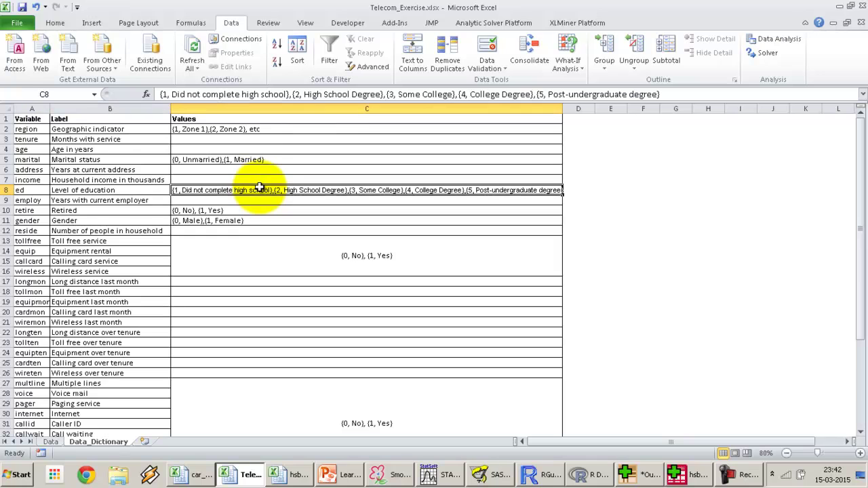
# Inspect the distinct values of the ed column on the Data sheet through its filter list, leaving the data unfiltered.
pyautogui.click(50, 441)
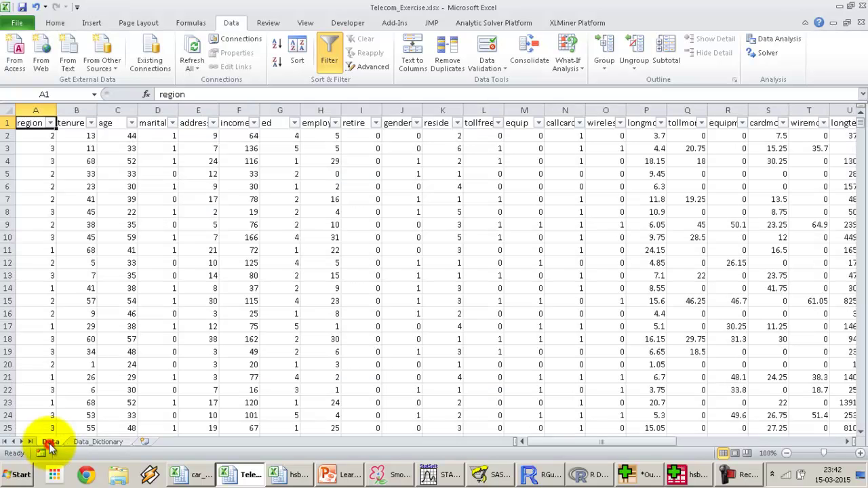
pyautogui.click(279, 123)
pyautogui.click(295, 123)
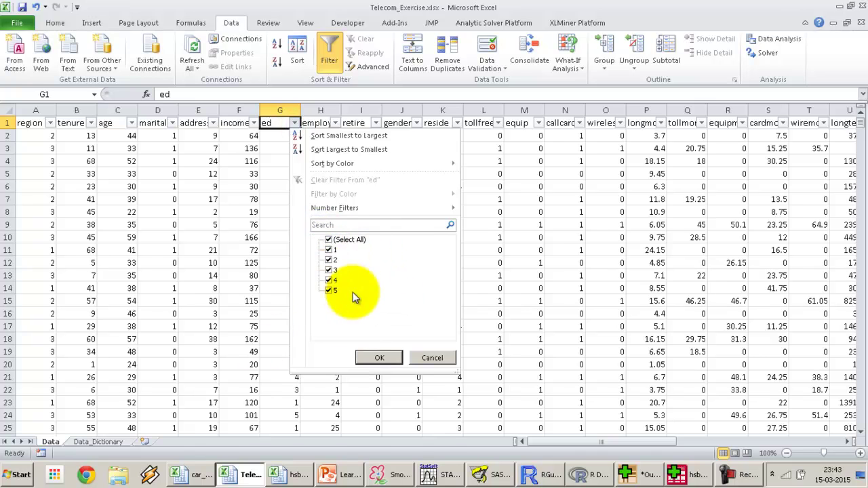
pyautogui.click(417, 358)
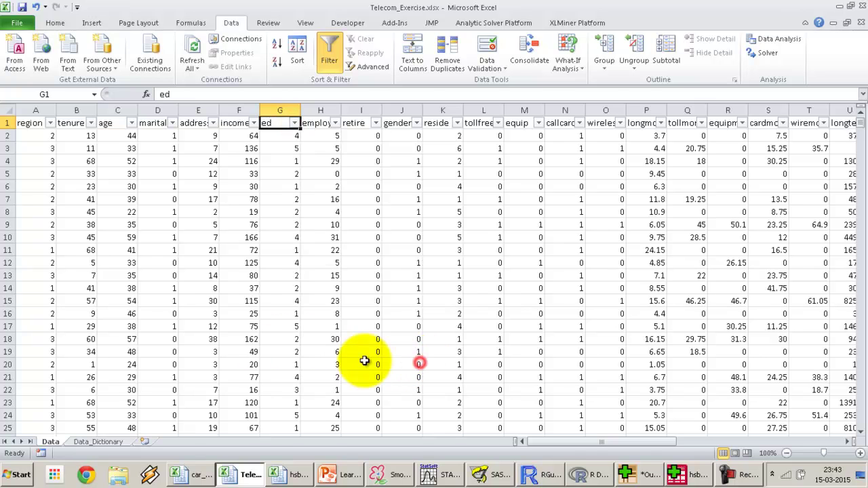
# Enlarge the formula bar to read the education level codes in the data dictionary, and look up the income variable.
pyautogui.click(114, 444)
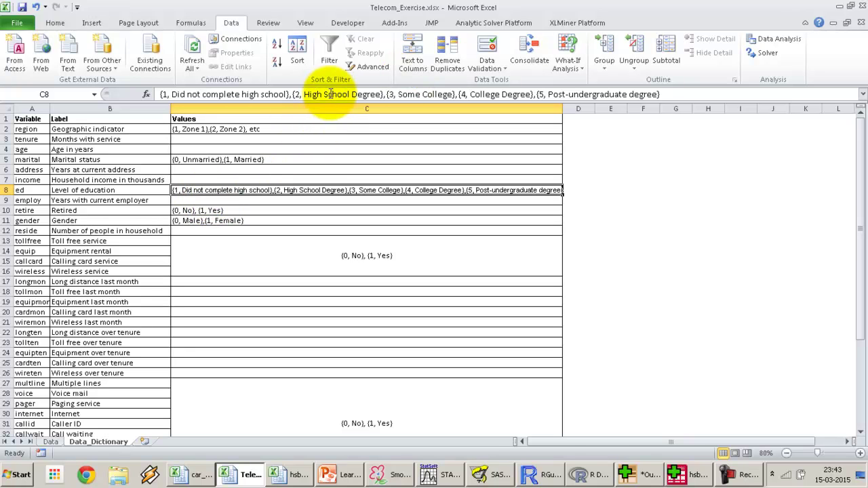
pyautogui.moveTo(331, 101); pyautogui.dragTo(335, 119)
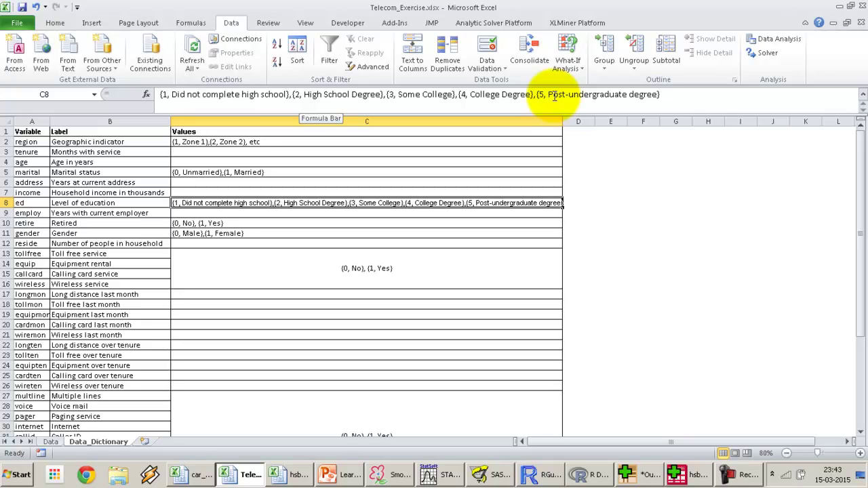
pyautogui.press('Left')
pyautogui.press('Up')
pyautogui.press('Left')
pyautogui.press('Right')
pyautogui.press('Right')
pyautogui.press('Left')
pyautogui.press('Left')
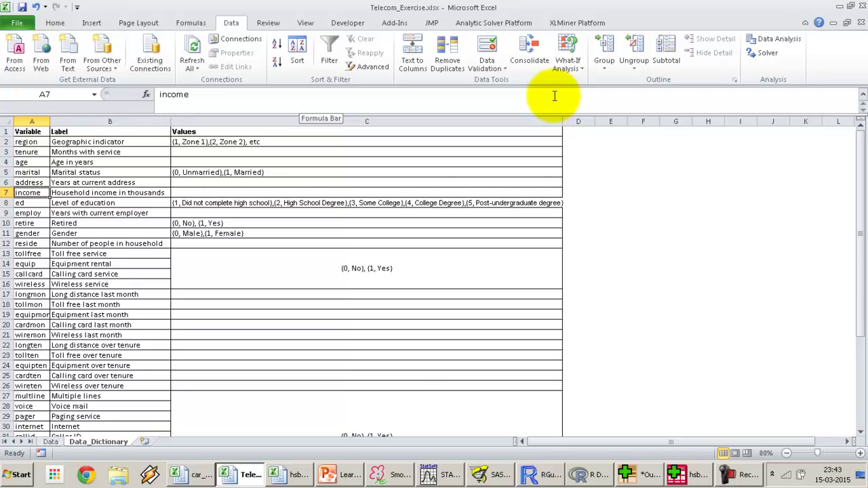
# Examine the income column on the Data sheet as the dependent variable of the education exercise.
pyautogui.click(51, 442)
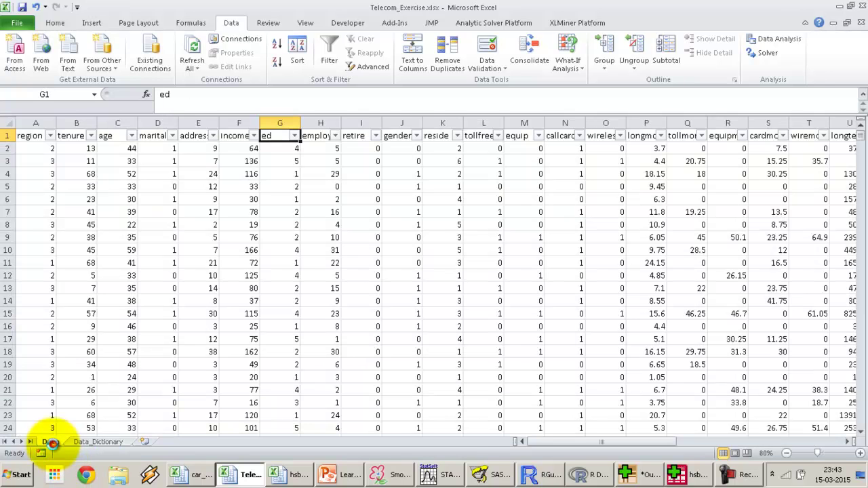
pyautogui.click(246, 150)
pyautogui.click(251, 174)
pyautogui.click(246, 160)
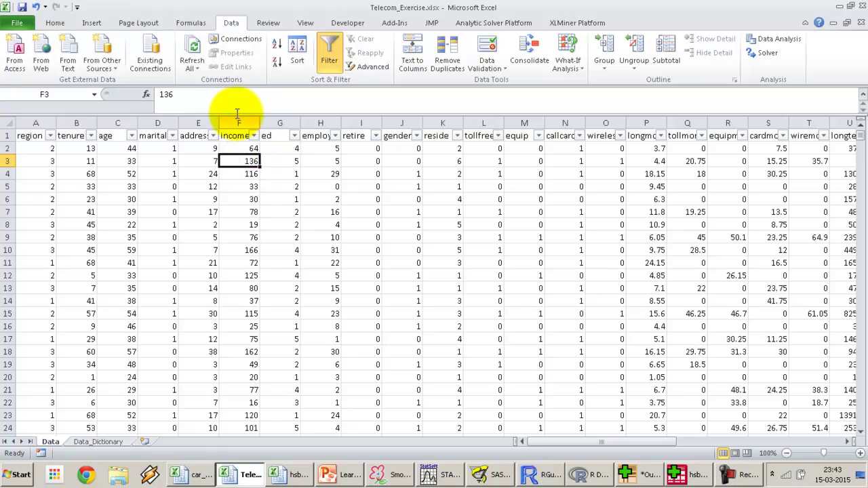
pyautogui.click(239, 123)
pyautogui.click(254, 135)
pyautogui.click(253, 137)
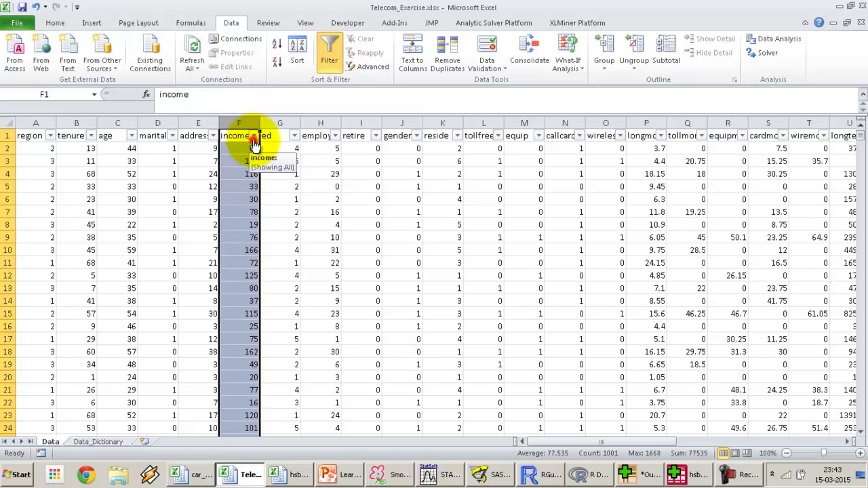
pyautogui.click(246, 148)
# Inspect the distinct values of the ed column against the income column, leaving the data unfiltered.
pyautogui.click(286, 147)
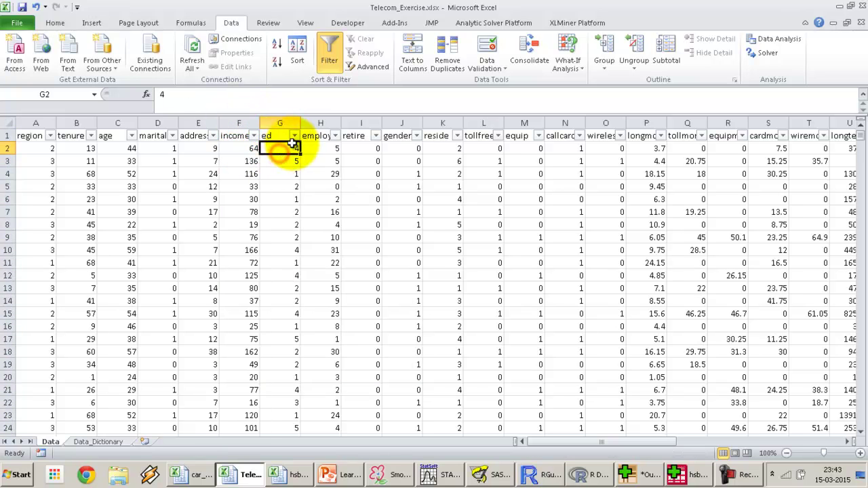
pyautogui.click(295, 136)
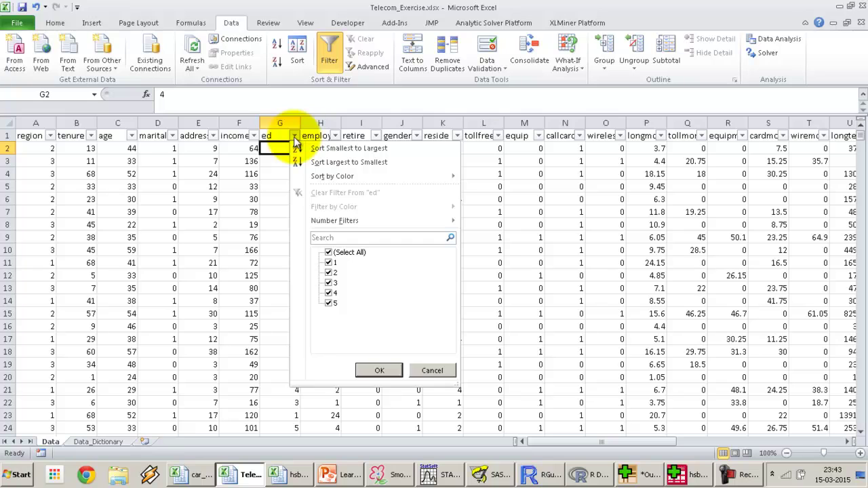
pyautogui.click(272, 136)
pyautogui.click(238, 136)
pyautogui.click(284, 139)
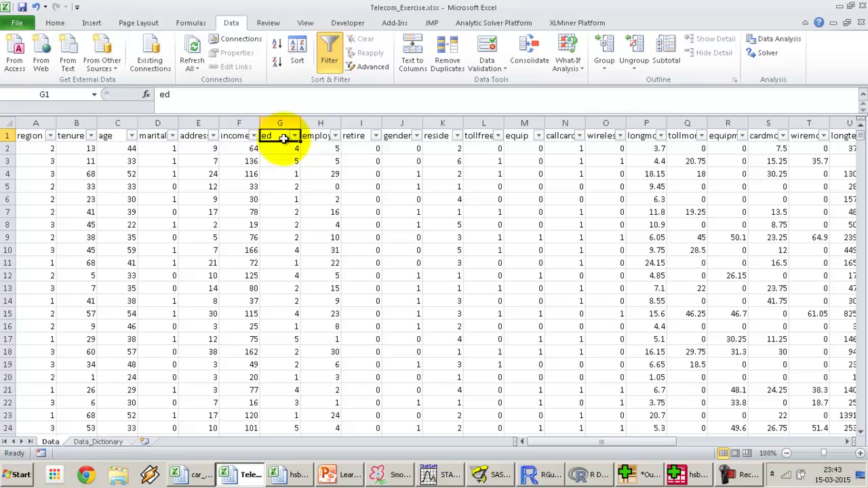
# Switch to the Exercises slide in PowerPoint and highlight the "Gender impacts income" exercise.
pyautogui.hotkey('alt', 'Tab')
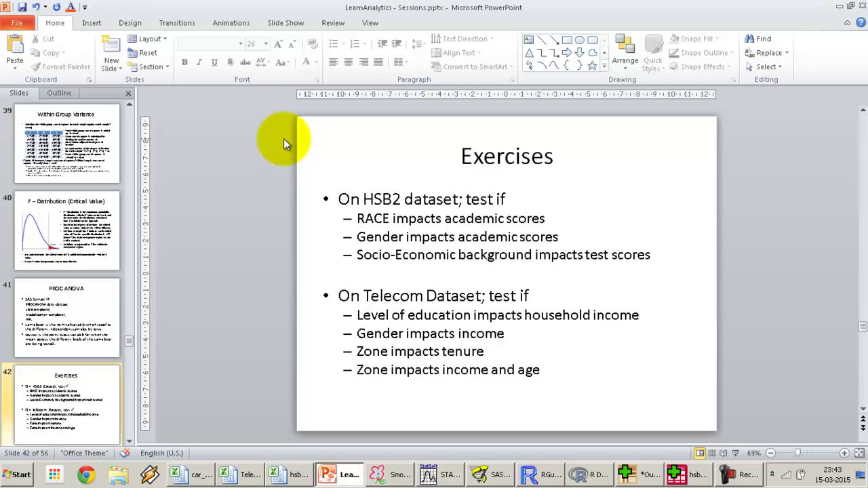
pyautogui.click(364, 334)
pyautogui.tripleClick(401, 333)
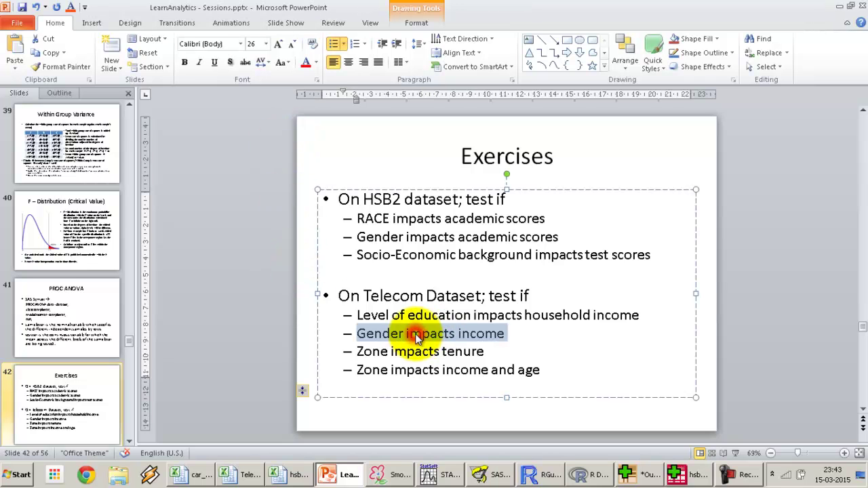
# Switch back to the telecom workbook in Excel and inspect the distinct values of the gender column without filtering.
pyautogui.hotkey('alt', 'Tab')
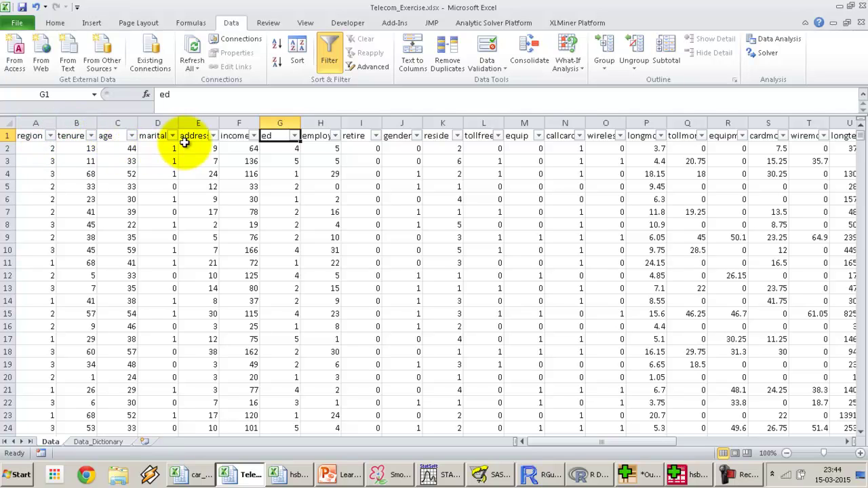
pyautogui.click(401, 137)
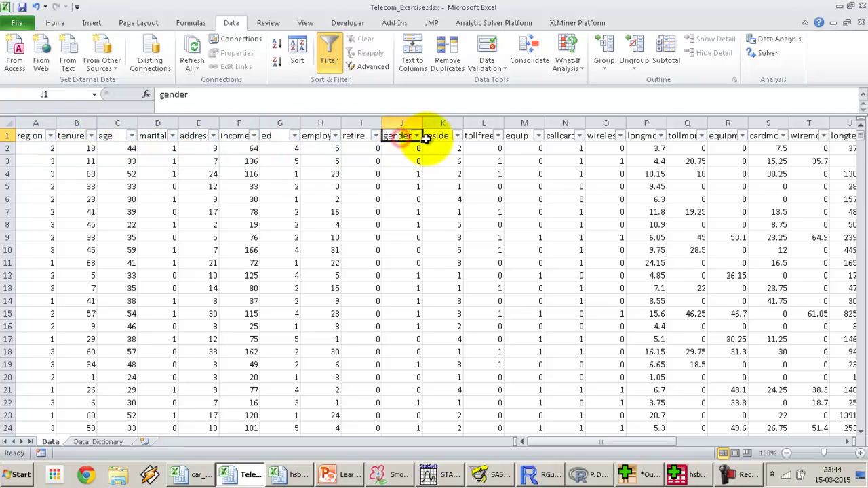
pyautogui.click(418, 136)
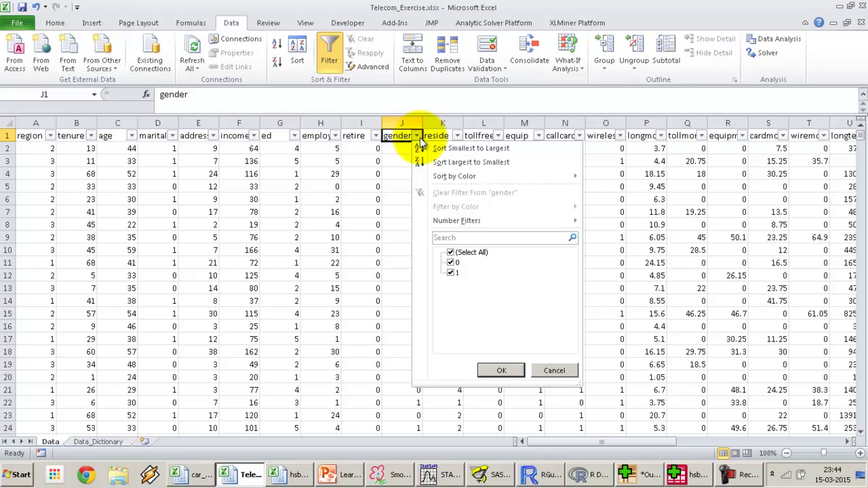
pyautogui.click(418, 137)
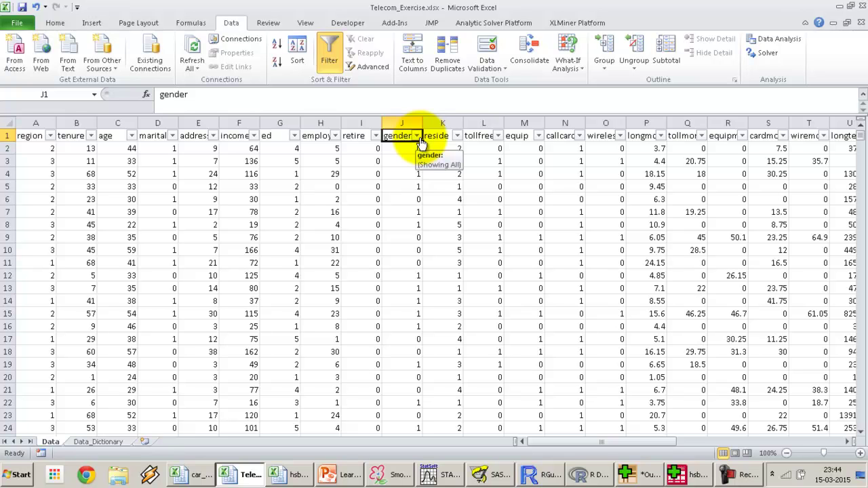
# Switch to the Exercises slide in PowerPoint and mark the "Zone impacts tenure" exercise.
pyautogui.hotkey('alt', 'Tab')
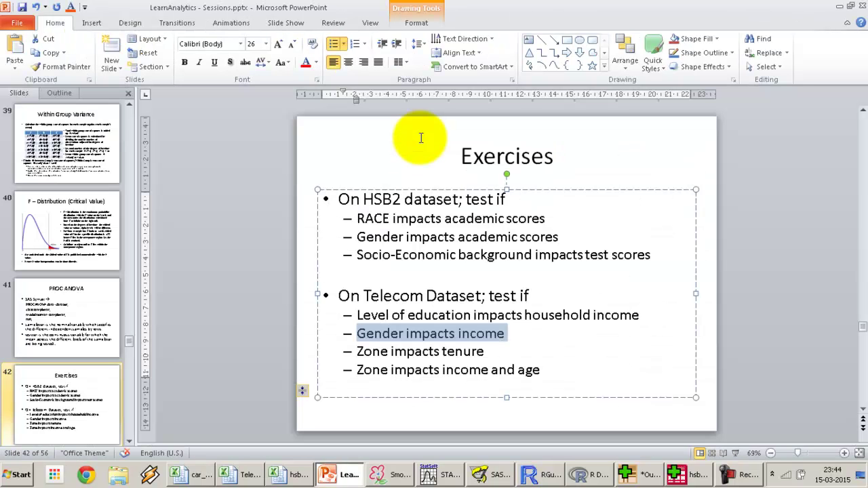
pyautogui.tripleClick(439, 370)
pyautogui.click(410, 356)
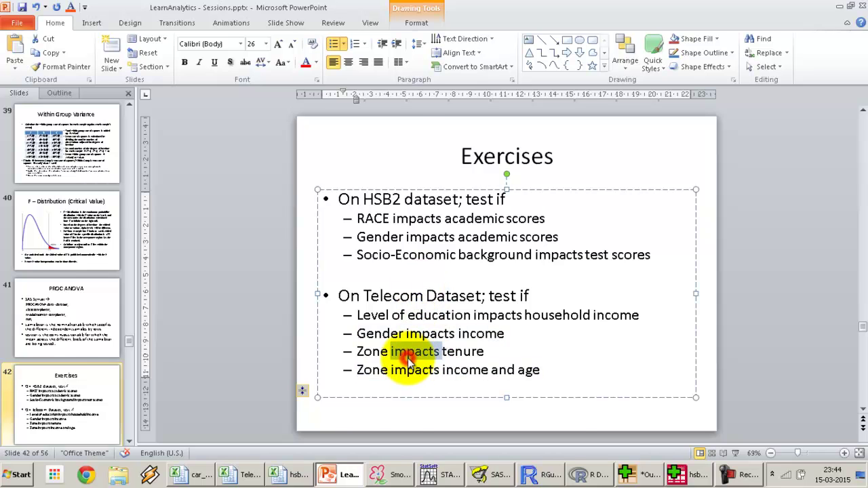
# Switch back to the telecom workbook in Excel and look up the label and zone codes of region in the data dictionary.
pyautogui.hotkey('alt', 'Tab')
pyautogui.click(36, 135)
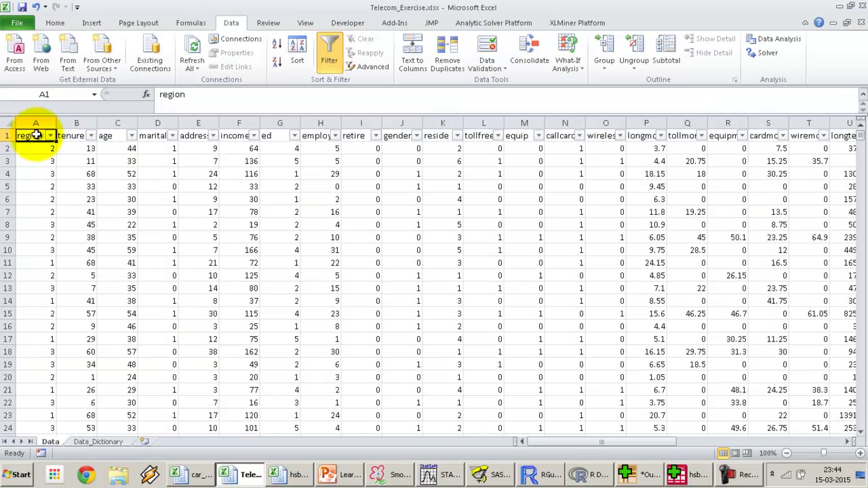
pyautogui.click(98, 442)
pyautogui.click(67, 143)
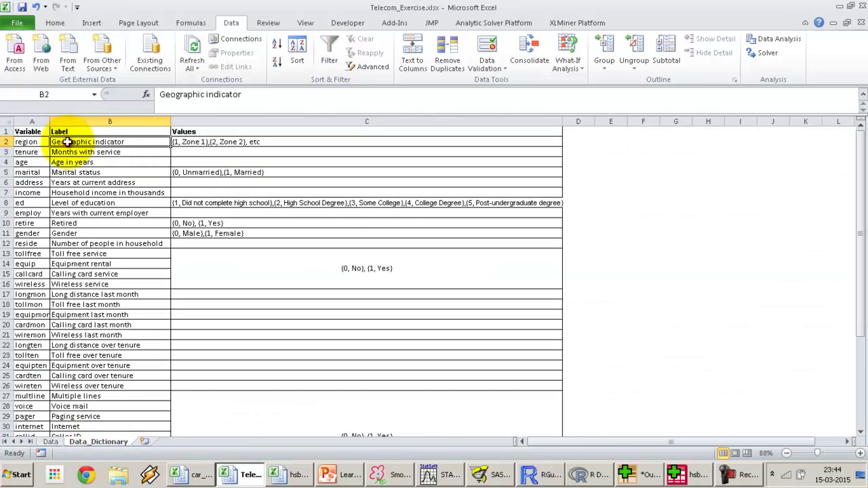
pyautogui.click(199, 144)
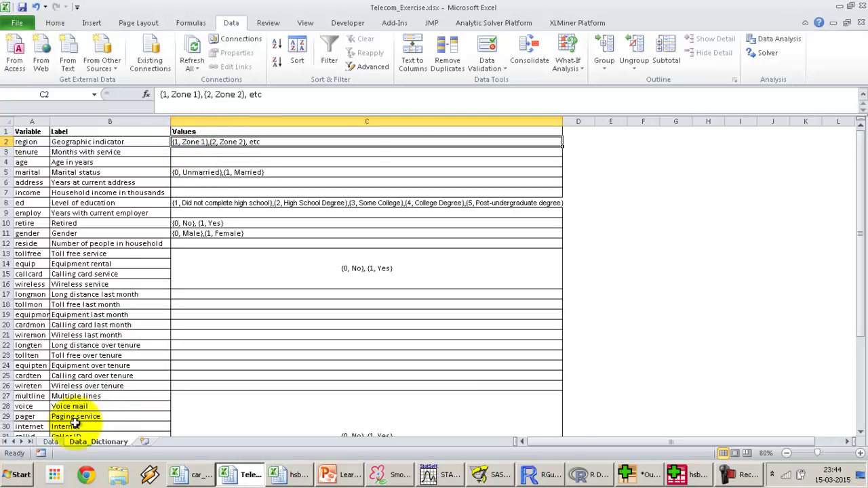
# Inspect the distinct values of the region column on the Data sheet, leaving the data unfiltered.
pyautogui.click(50, 441)
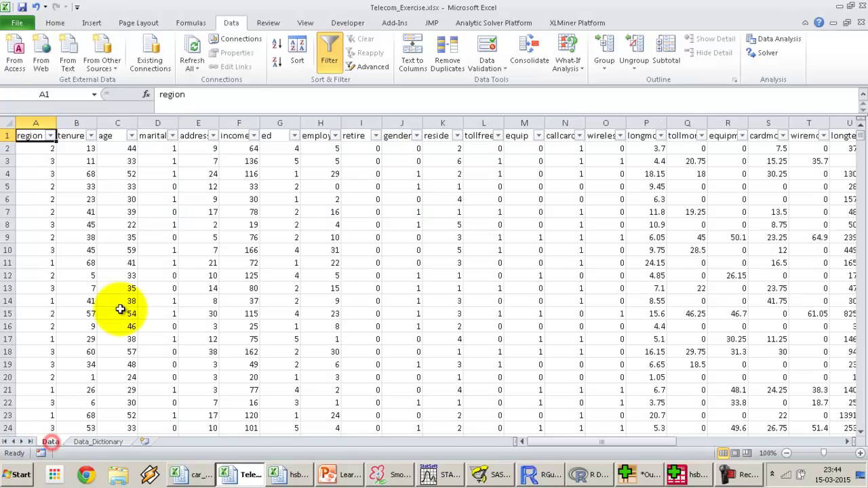
pyautogui.click(52, 135)
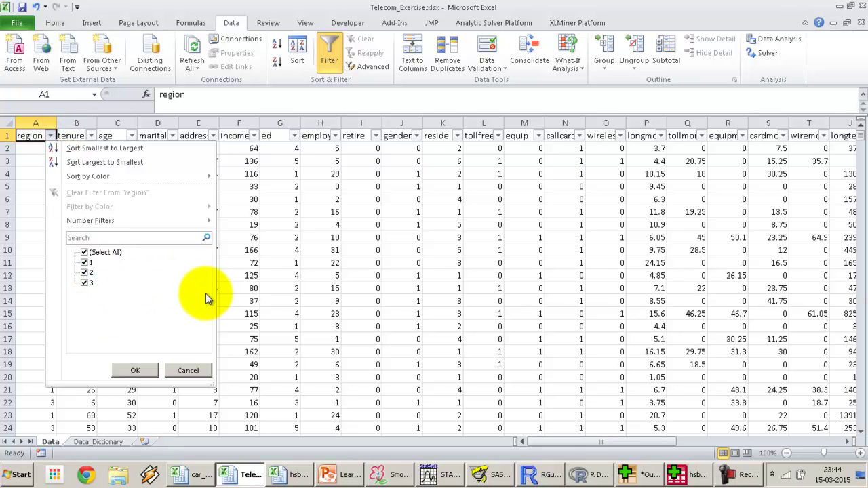
pyautogui.click(188, 370)
# Look up tenure in the data dictionary and review its distinct values on the Data sheet without filtering.
pyautogui.click(102, 442)
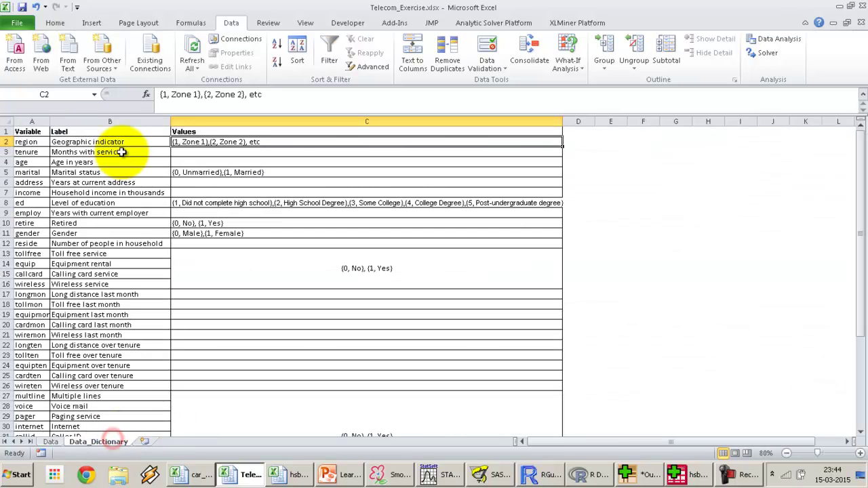
pyautogui.click(97, 154)
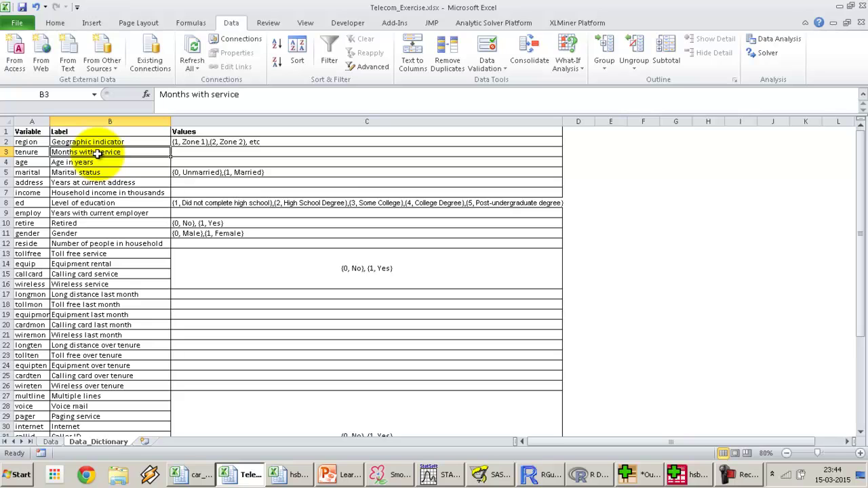
pyautogui.click(50, 442)
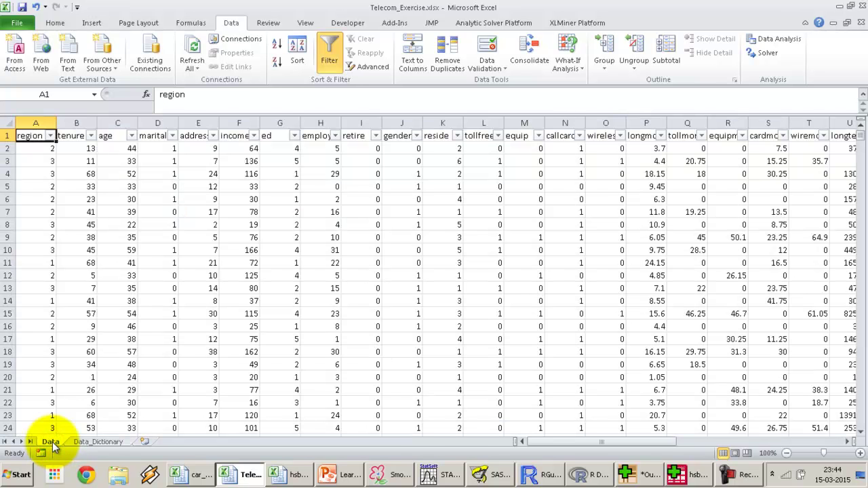
pyautogui.click(78, 135)
pyautogui.click(91, 136)
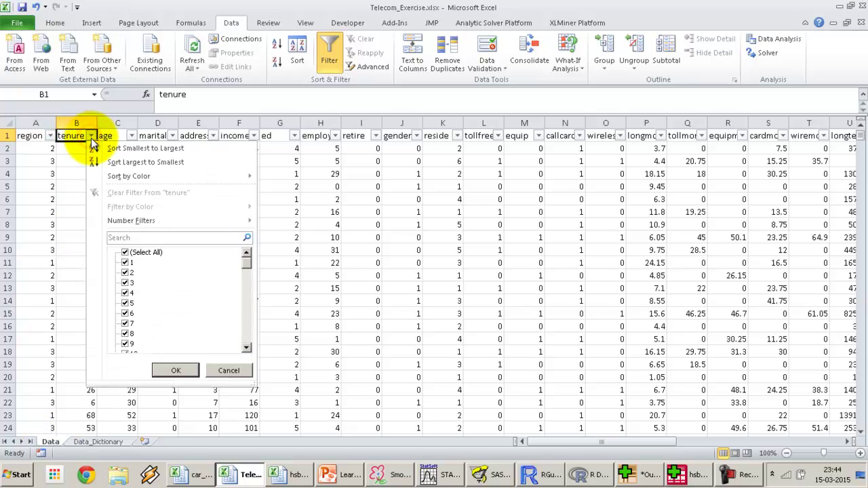
pyautogui.moveTo(246, 265); pyautogui.dragTo(246, 330)
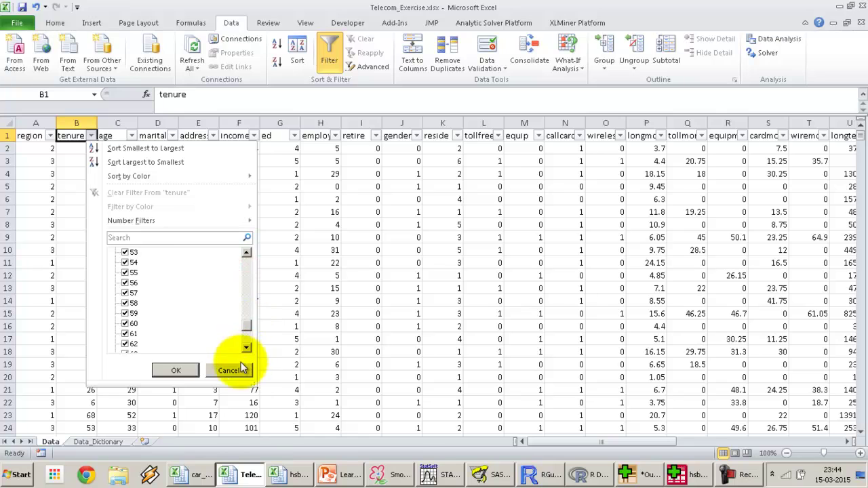
pyautogui.click(233, 370)
# Check the region column's distinct values again and switch to PowerPoint to read the "Zone impacts income and age" exercise.
pyautogui.click(41, 147)
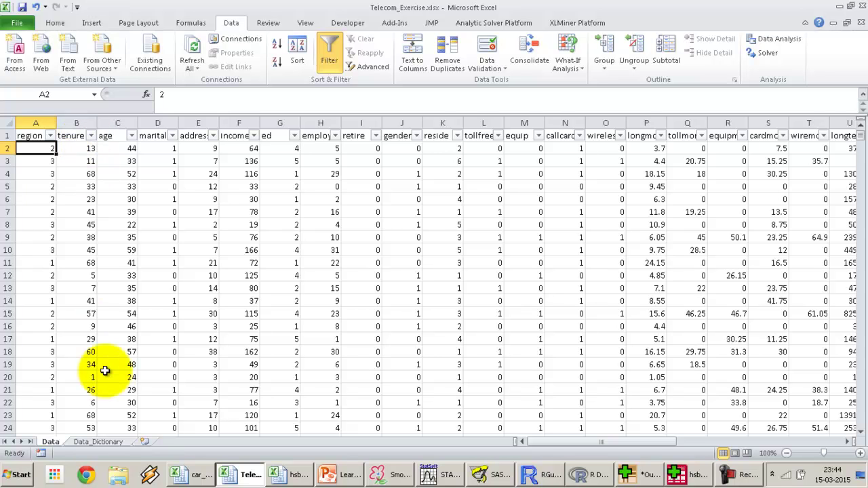
pyautogui.hotkey('alt', 'Tab')
pyautogui.hotkey('alt', 'Tab')
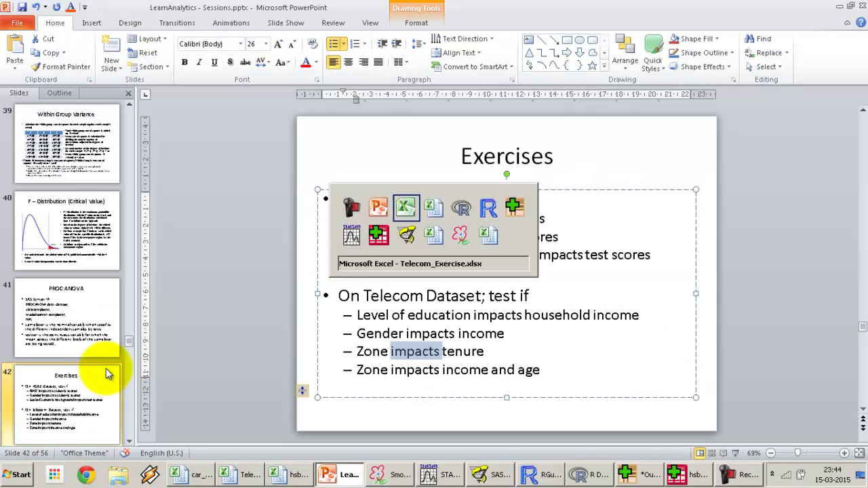
pyautogui.click(52, 136)
pyautogui.click(52, 136)
pyautogui.hotkey('alt', 'Tab')
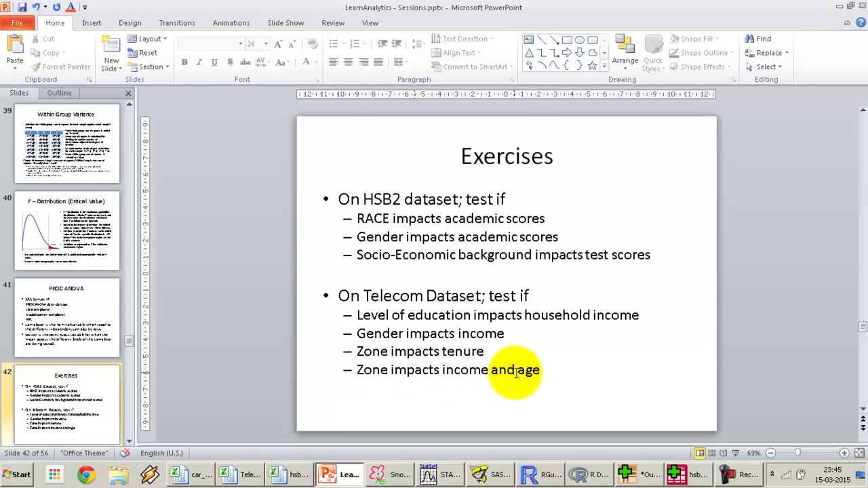
# Switch back to the telecom workbook in Excel and examine the region and income columns on the Data sheet.
pyautogui.hotkey('alt', 'Tab')
pyautogui.click(236, 135)
pyautogui.click(23, 123)
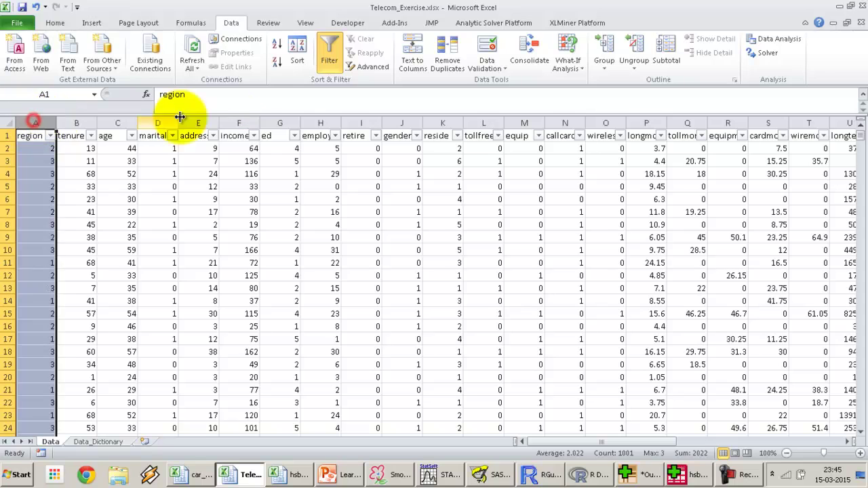
pyautogui.click(238, 122)
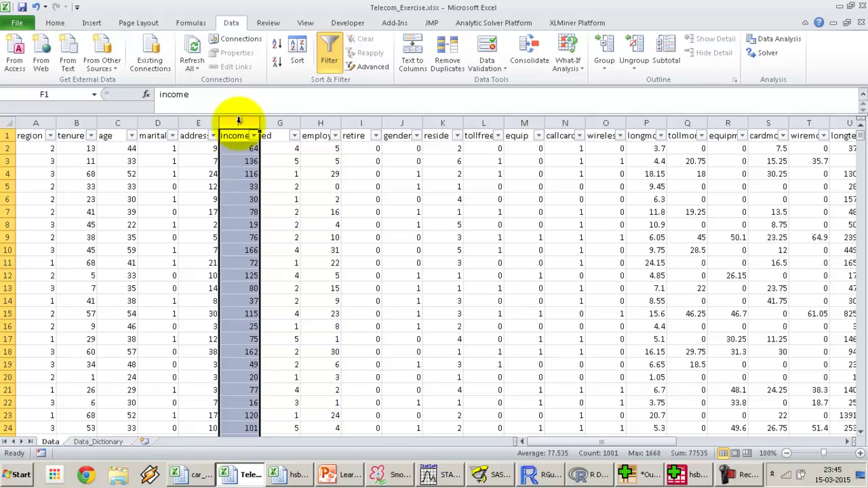
pyautogui.click(105, 442)
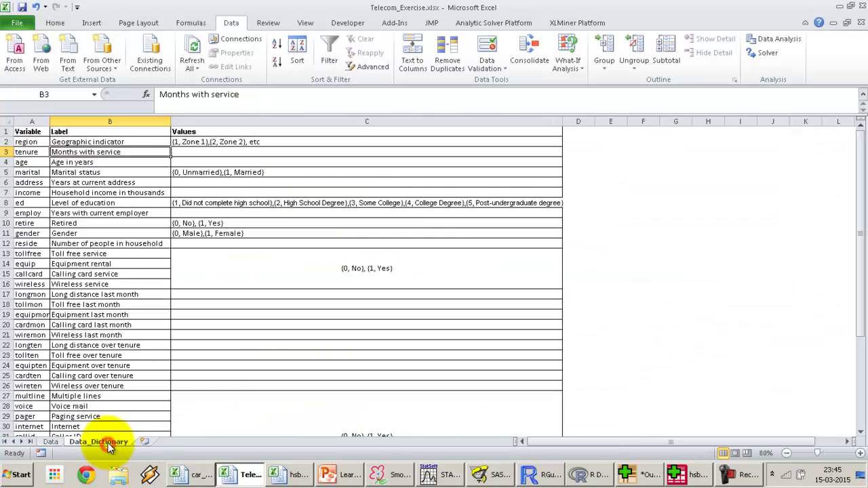
pyautogui.click(52, 442)
# Recheck the Exercises slide, inspect the age column's distinct values in Excel without filtering, and return to the slide in PowerPoint.
pyautogui.hotkey('alt', 'Tab')
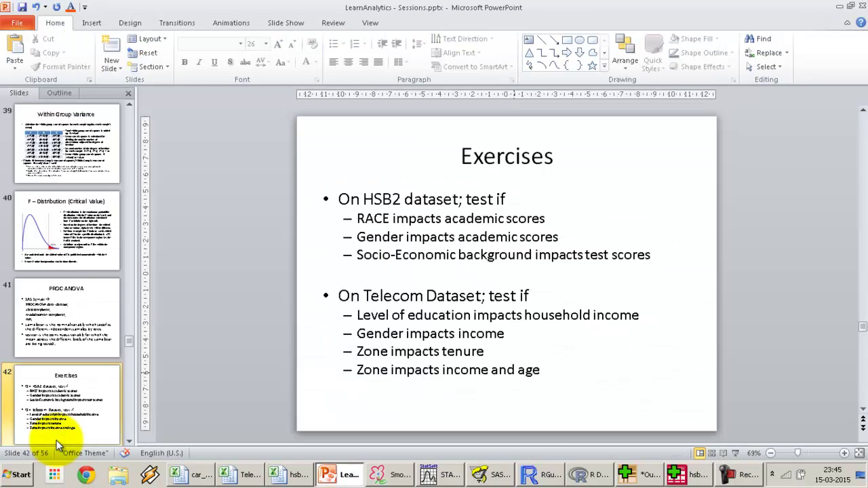
pyautogui.hotkey('alt', 'Tab')
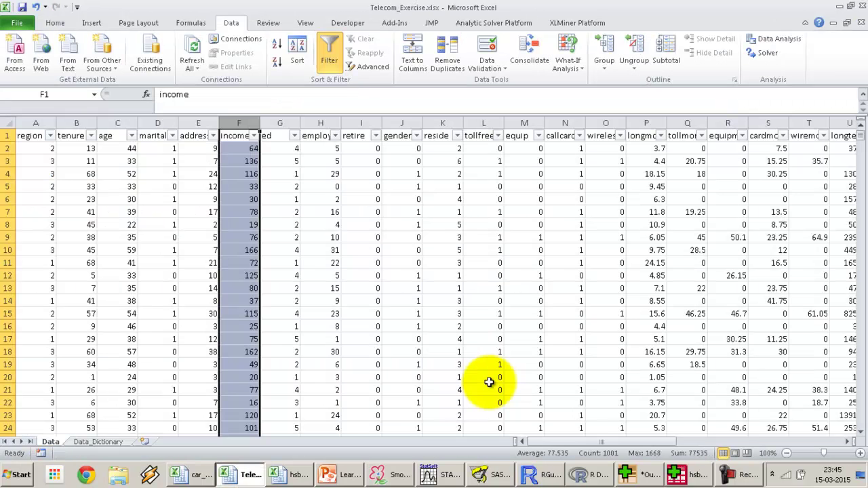
pyautogui.click(113, 135)
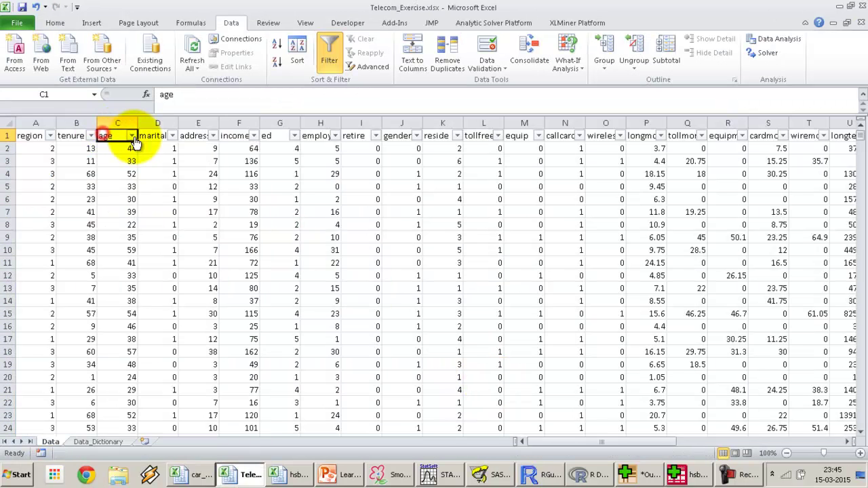
pyautogui.click(133, 135)
pyautogui.click(133, 137)
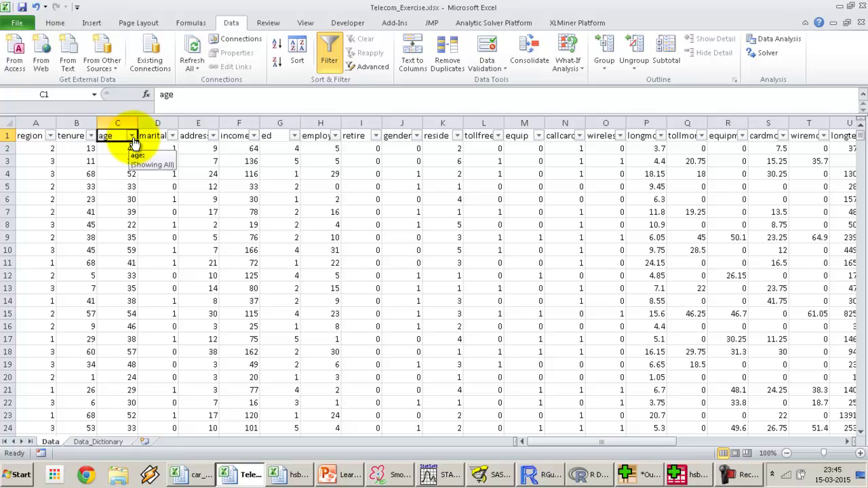
pyautogui.hotkey('alt', 'Tab')
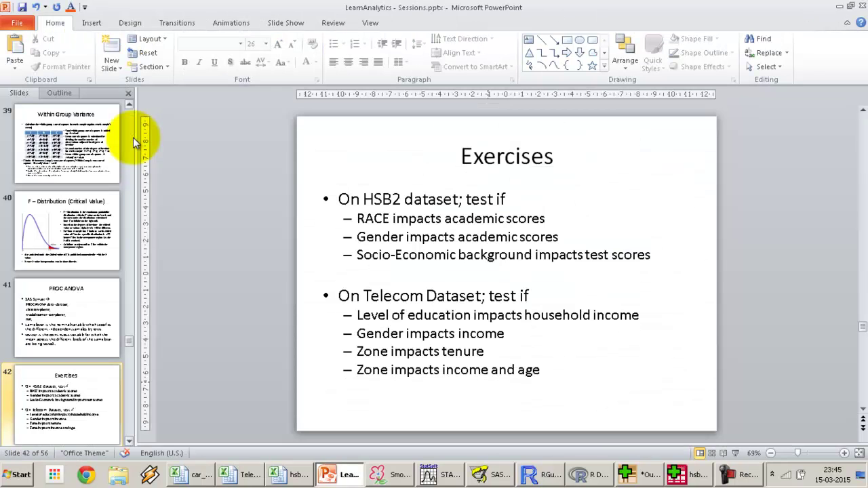